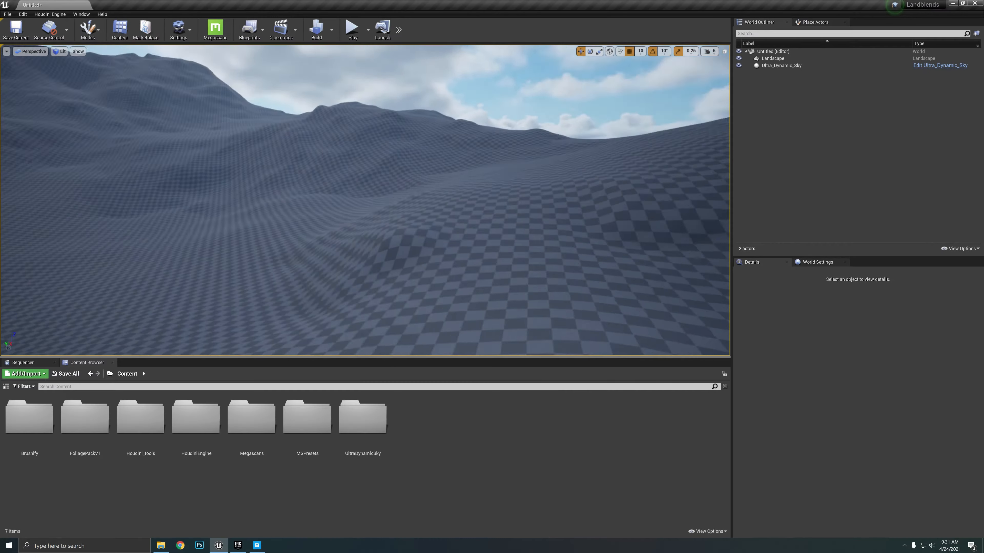
right_click_drag(487, 292, 515, 293)
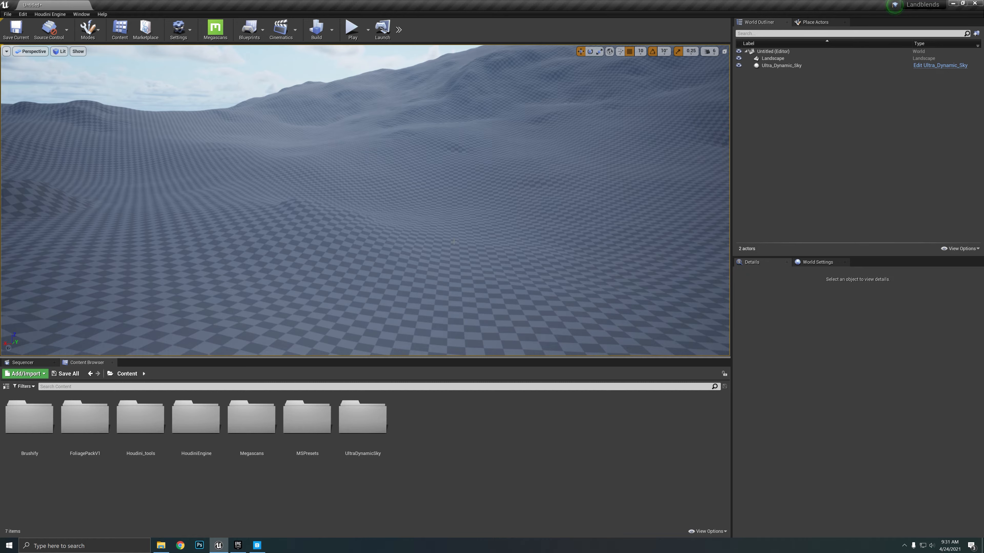
right_click_drag(453, 242, 471, 248)
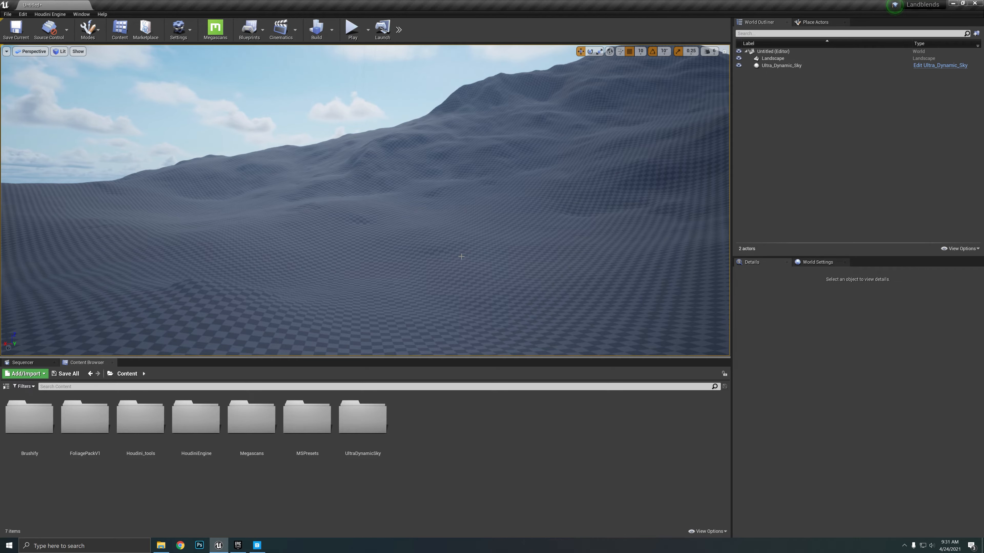
right_click_drag(428, 301, 449, 276)
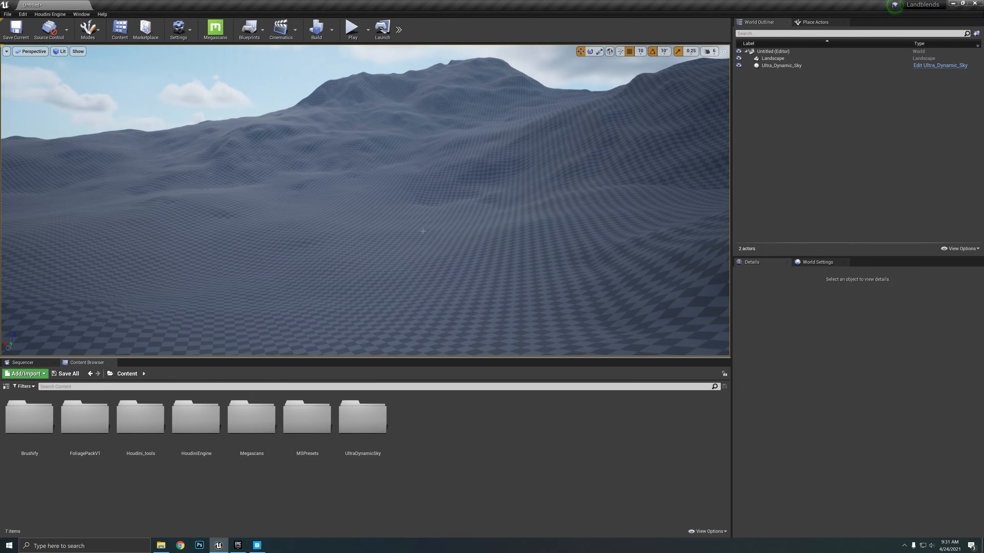
right_click_drag(423, 231, 465, 209)
right_click_drag(466, 280, 488, 271)
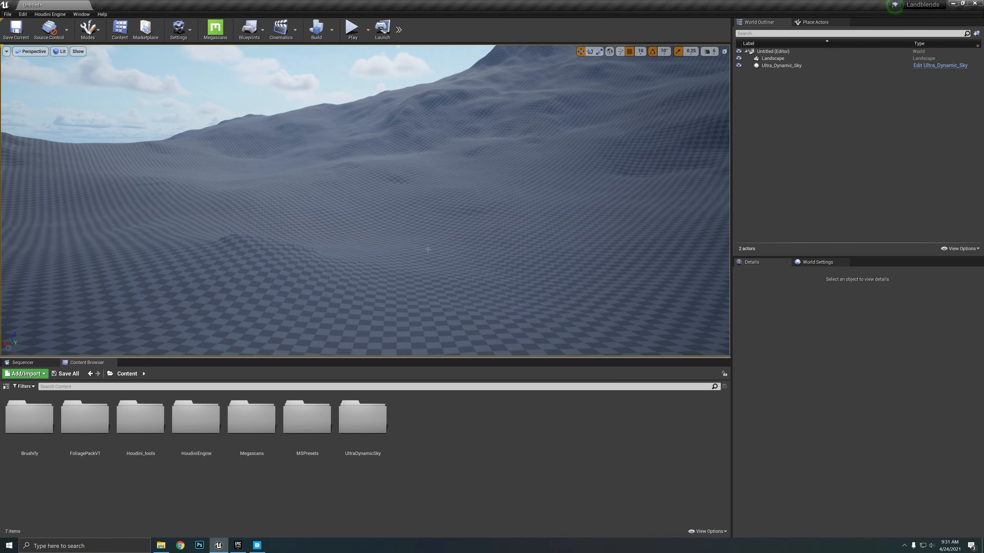
mouse_move(426, 251)
right_mouse_down()
mouse_move(410, 234)
mouse_move(422, 248)
right_mouse_up()
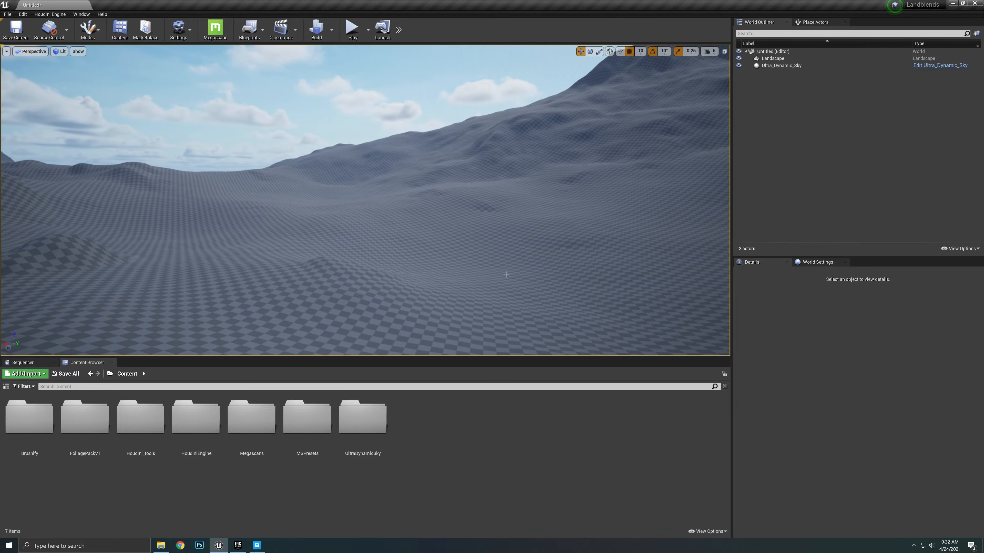
Step: Browse the Megascans Surfaces folder, viewing the contents of the Cracked_Lichen_Rock and Mossy_Ground_2x2_M surface folders
double_click(265, 430)
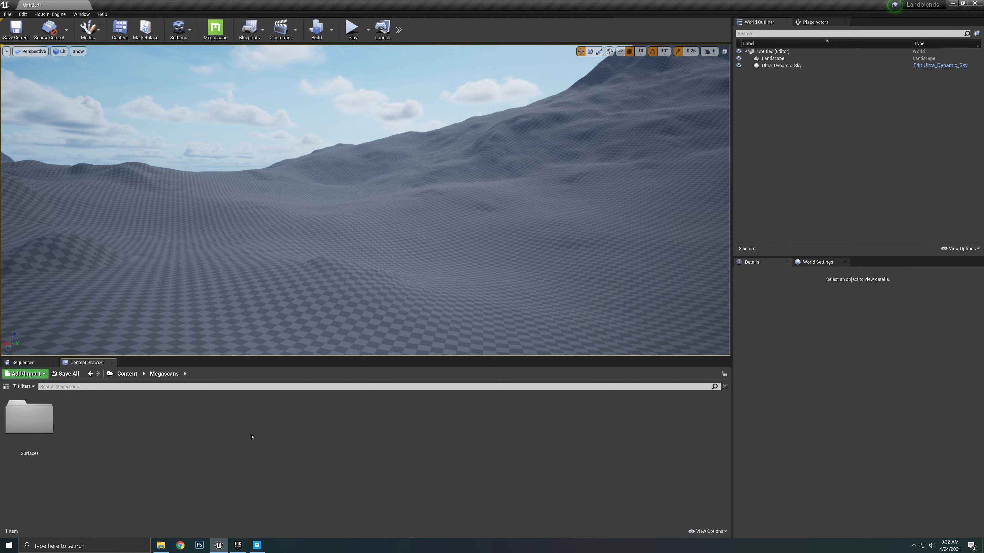
double_click(42, 423)
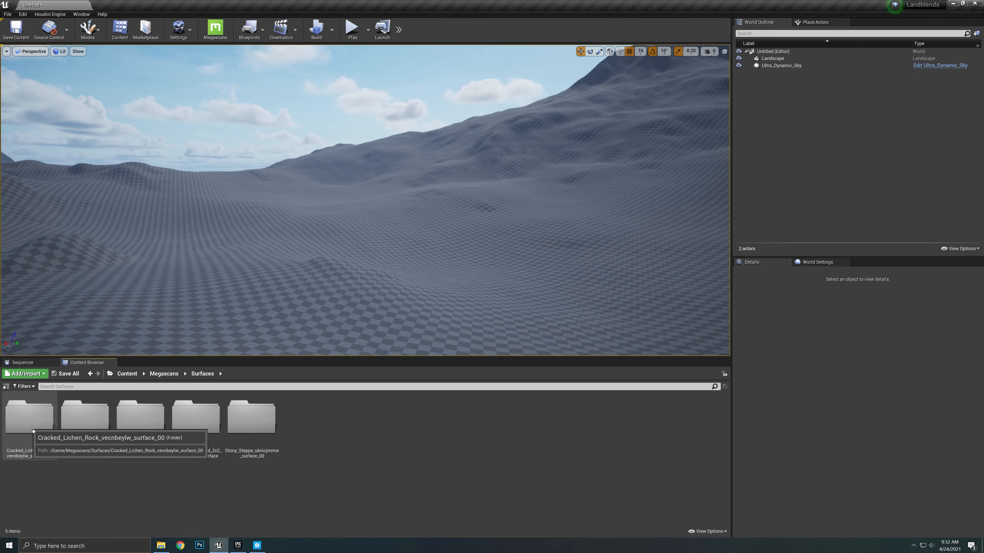
double_click(31, 419)
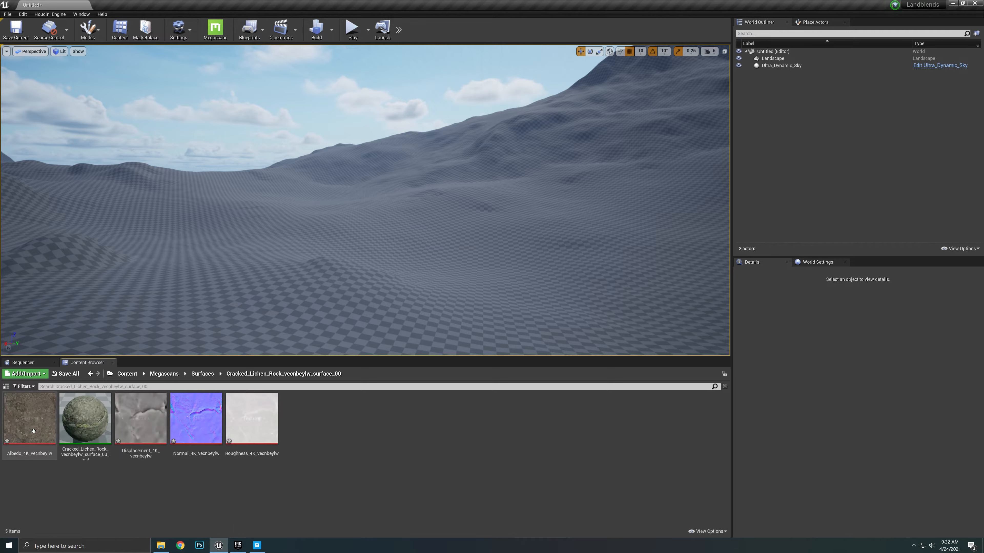
left_click(202, 374)
double_click(83, 424)
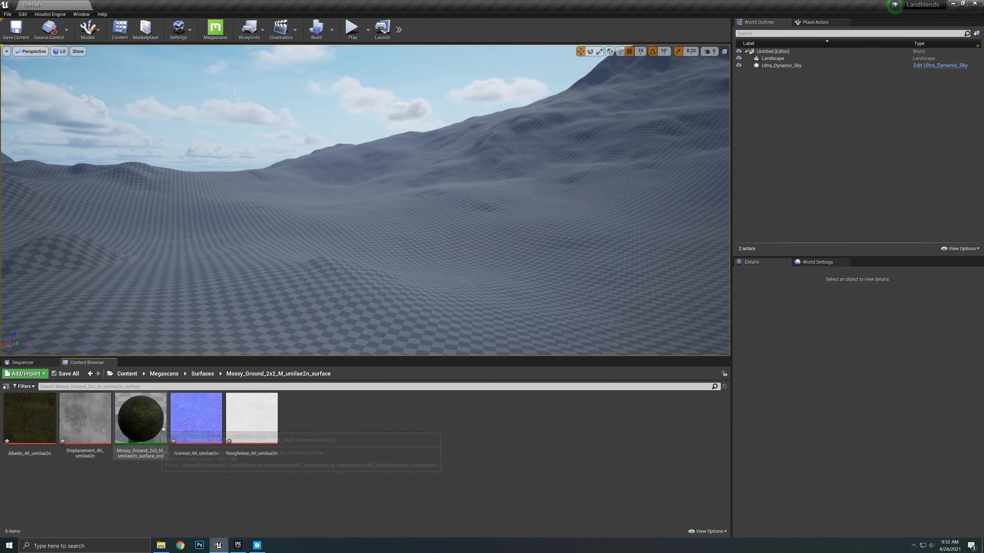
Step: View the Megascans settings and the Mossy_Ground_2x2_M material instance's parameters, then close the settings and move the instance editor aside
left_click(216, 29)
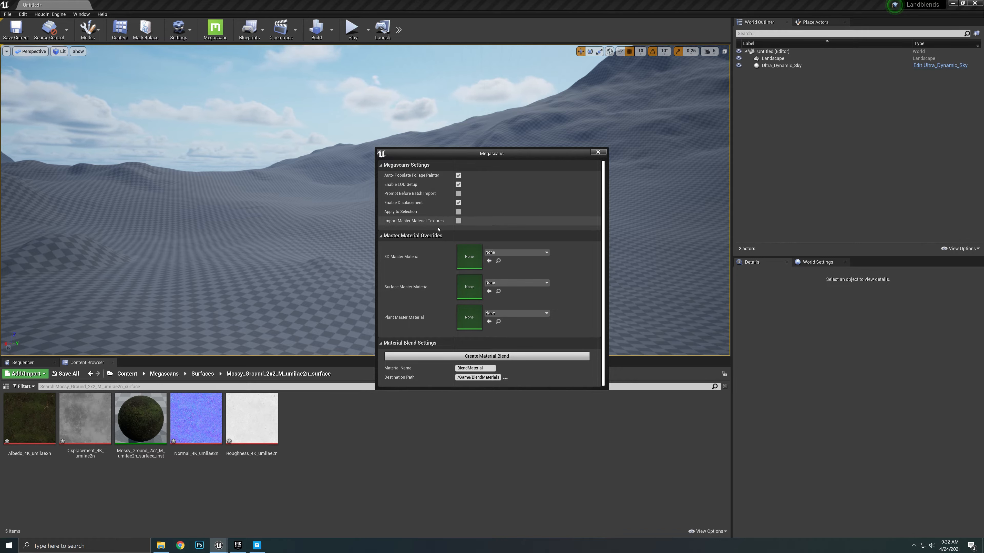
left_click(145, 432)
double_click(146, 432)
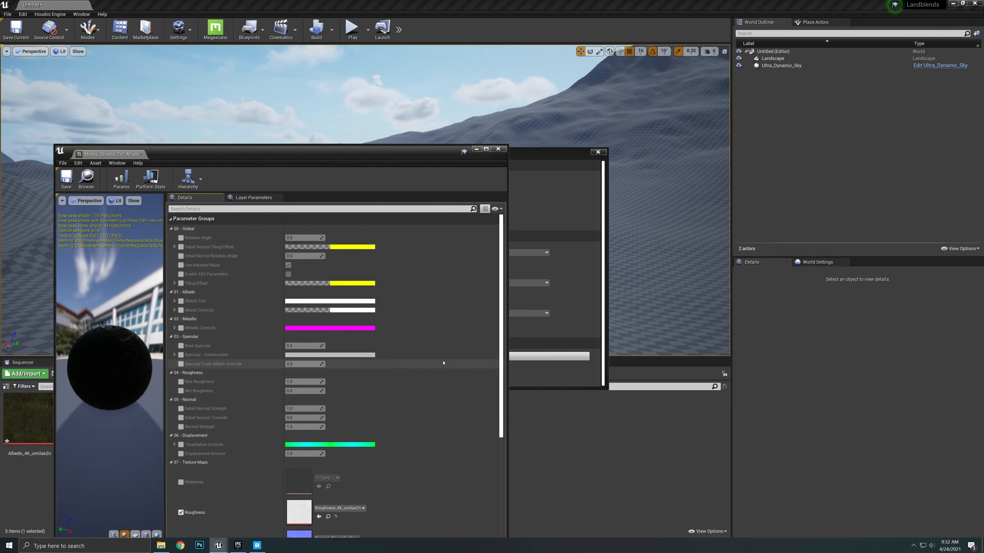
scroll(331, 394, "down", 5)
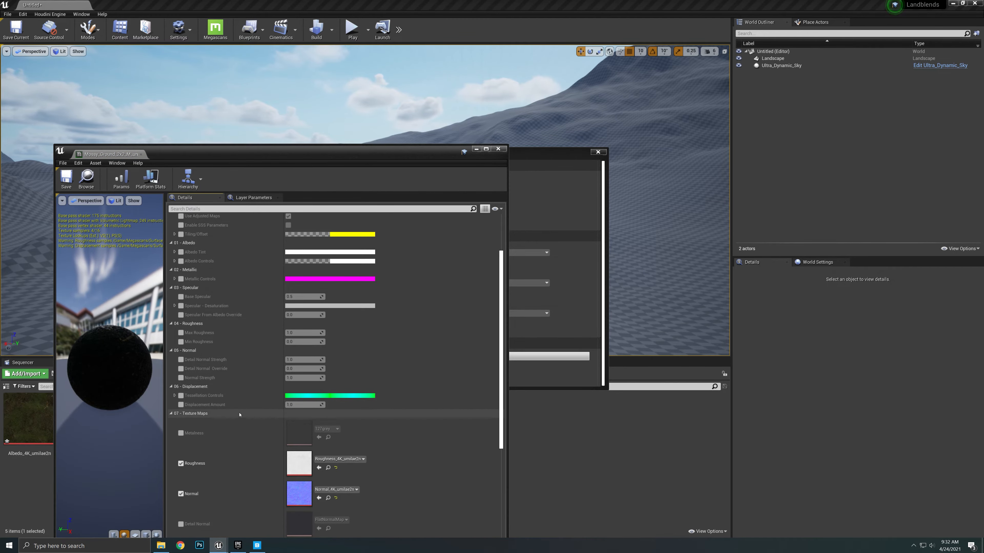
left_click(598, 152)
left_click_drag(387, 152, 715, 106)
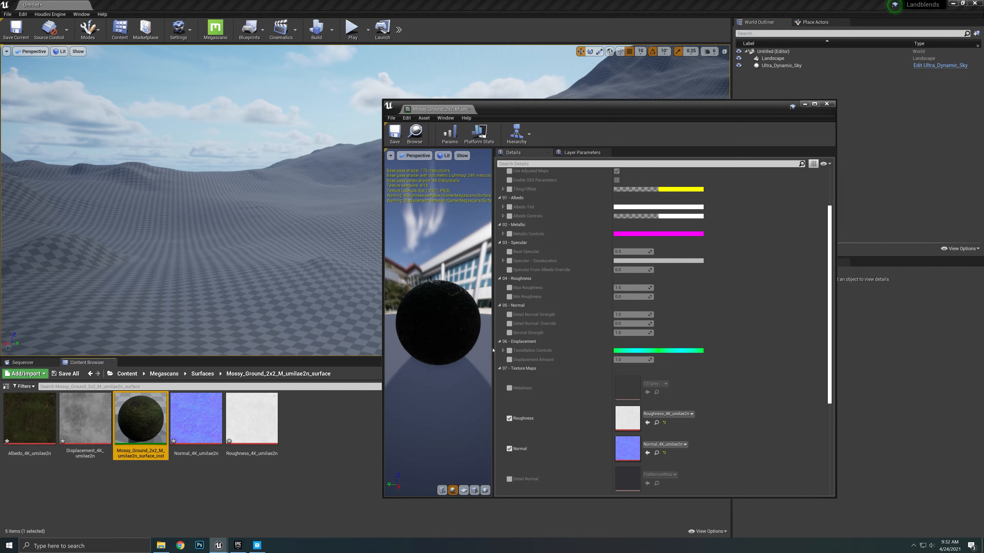
Step: Inspect the mossy ground material on its preview sphere from another angle and distance, then close the material instance
scroll(658, 318, "up", 3)
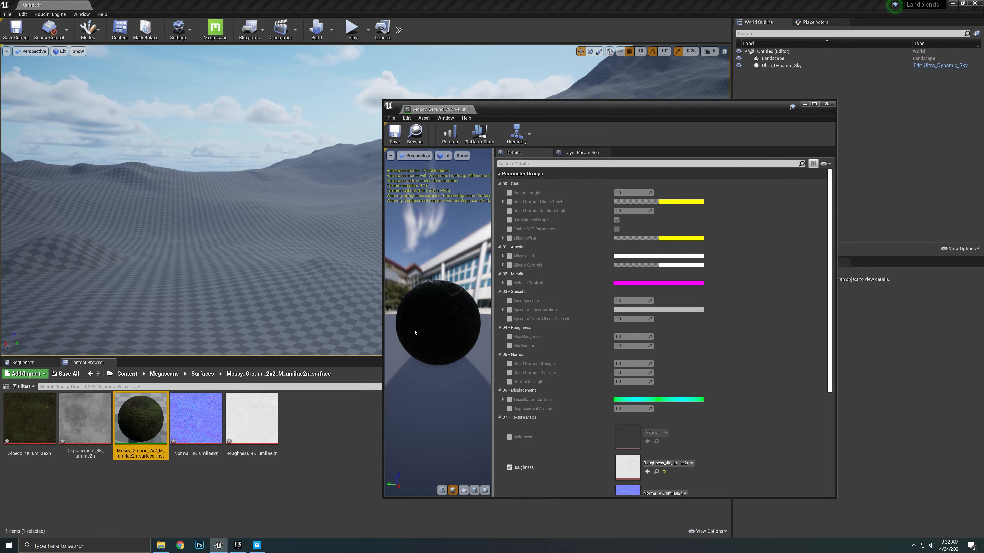
left_click_drag(409, 321, 417, 329)
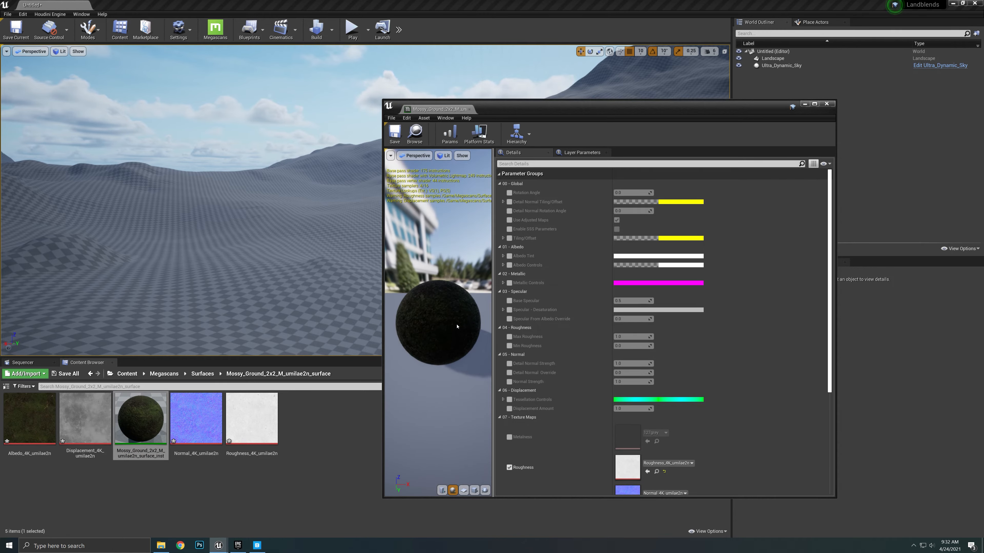
scroll(456, 339, "up", 2)
scroll(429, 314, "down", 3)
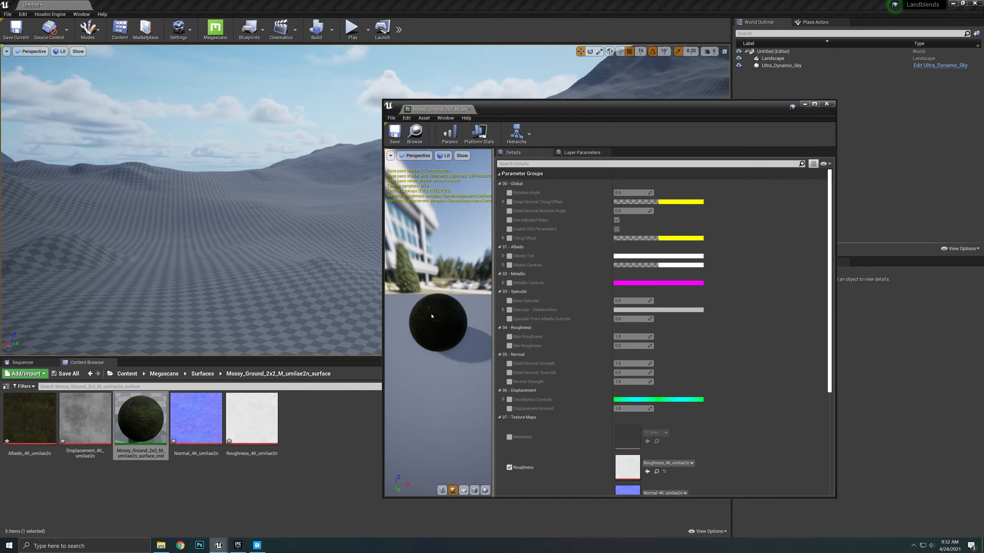
scroll(433, 321, "up", 2)
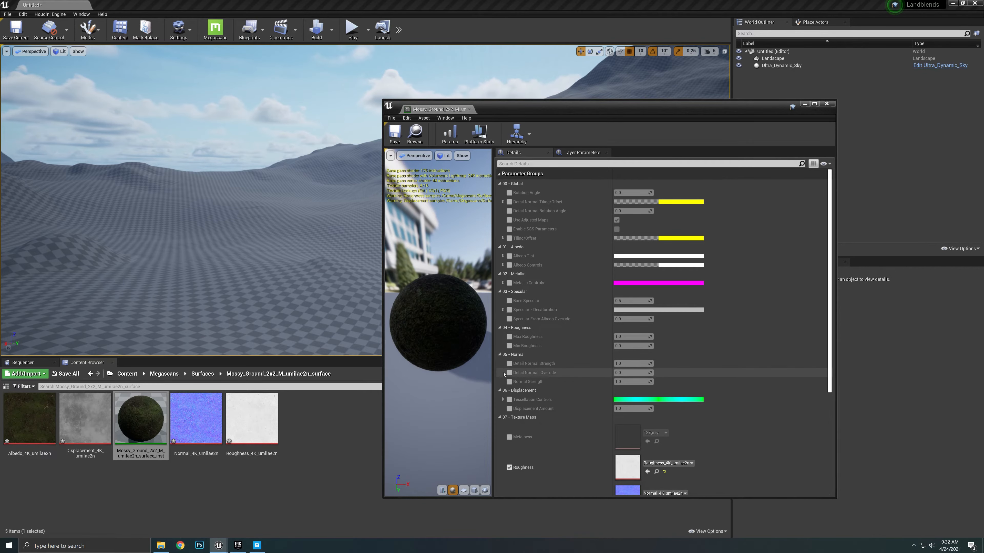
left_click(827, 104)
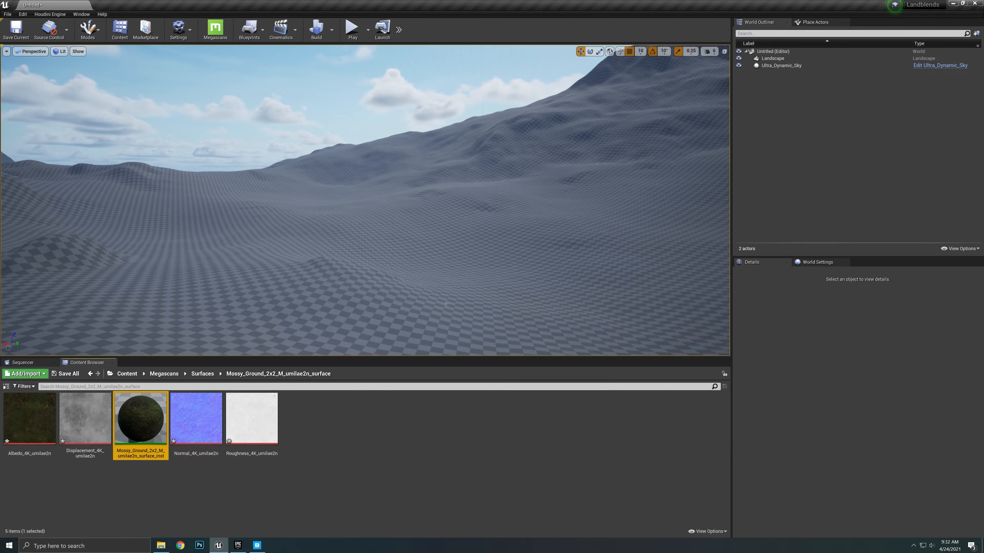
Step: Reopen the Mossy_Ground_2x2_M material instance and locate its parent material in the project content
right_click_drag(533, 280, 547, 289)
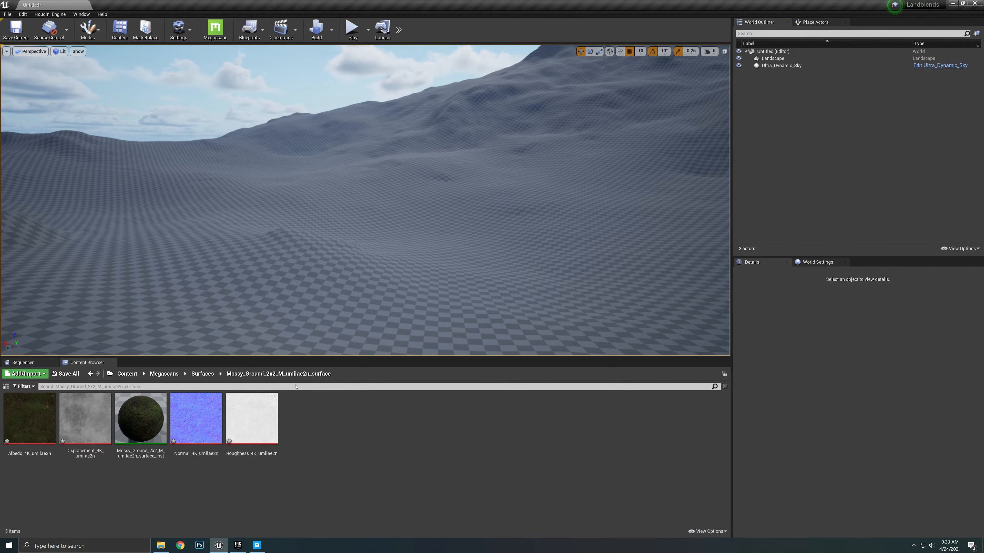
double_click(147, 413)
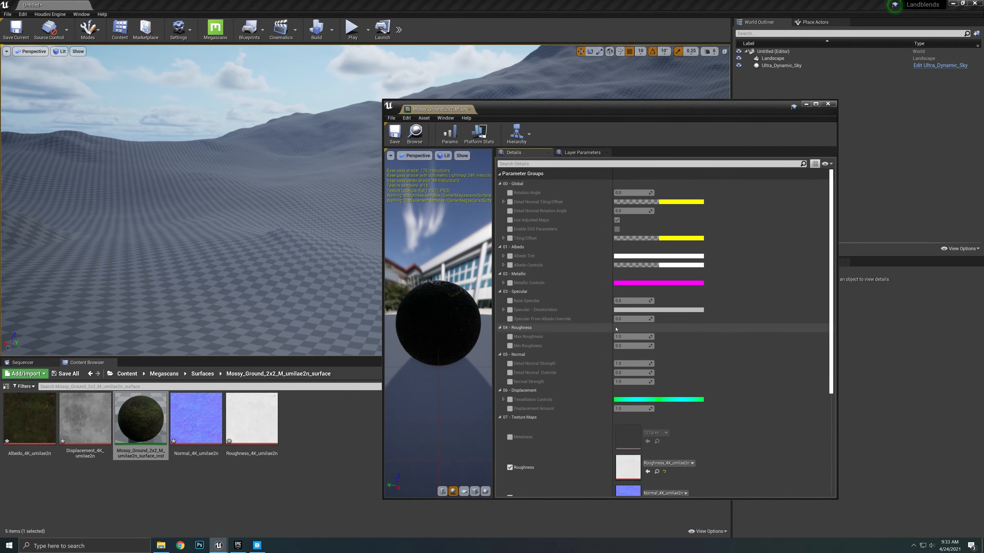
scroll(732, 388, "down", 10)
scroll(732, 388, "down", 3)
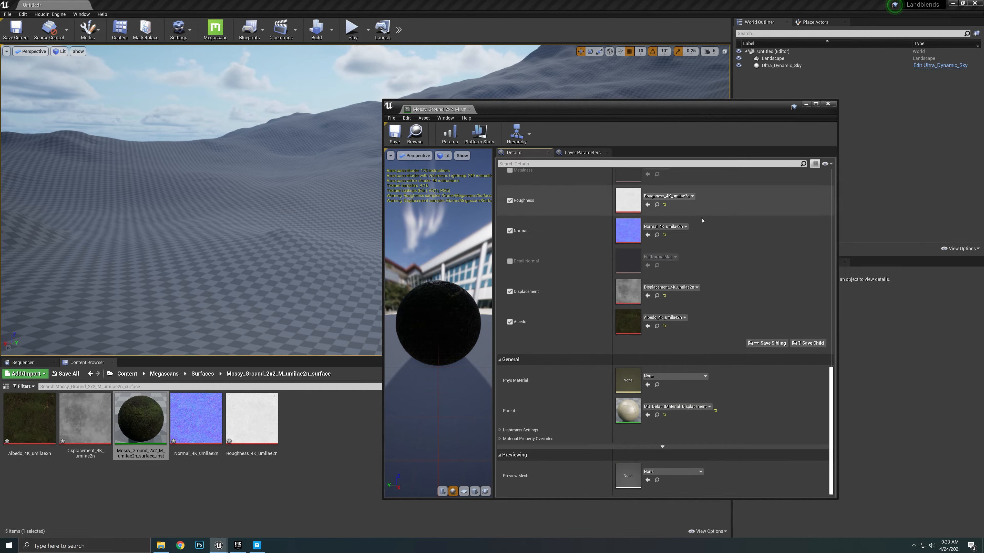
left_click(656, 415)
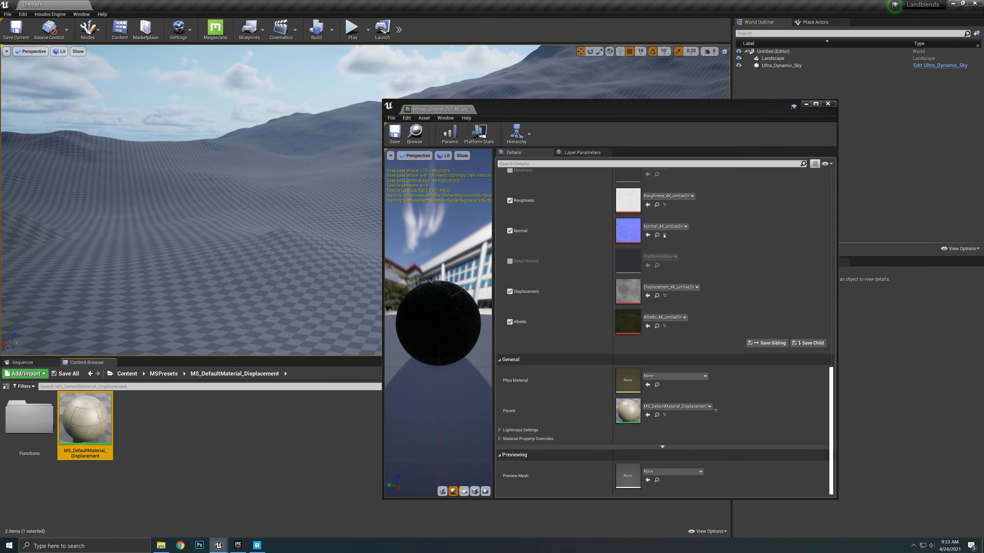
left_click_drag(620, 104, 673, 91)
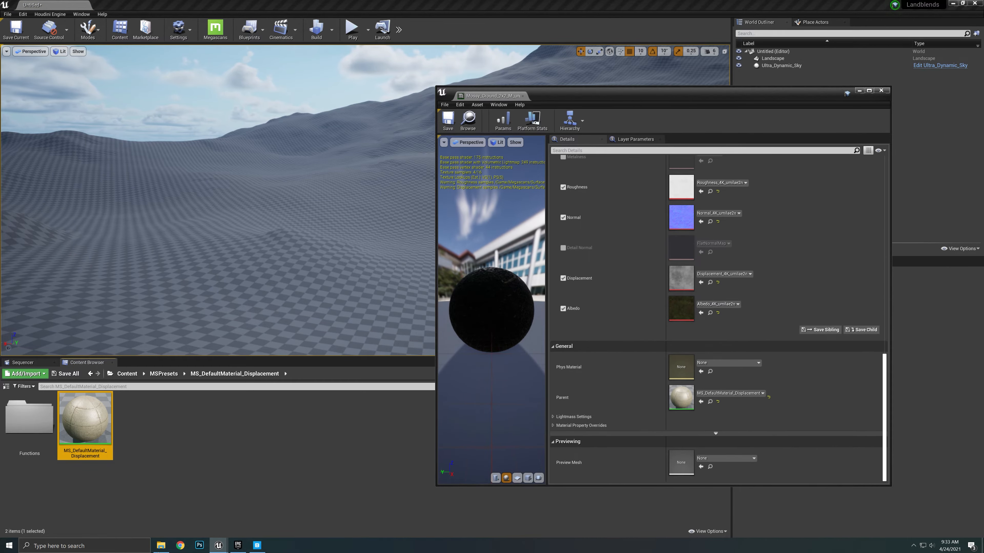
Step: View the node graph of the parent material MS_DefaultMaterial_Displacement briefly and close it again
double_click(95, 434)
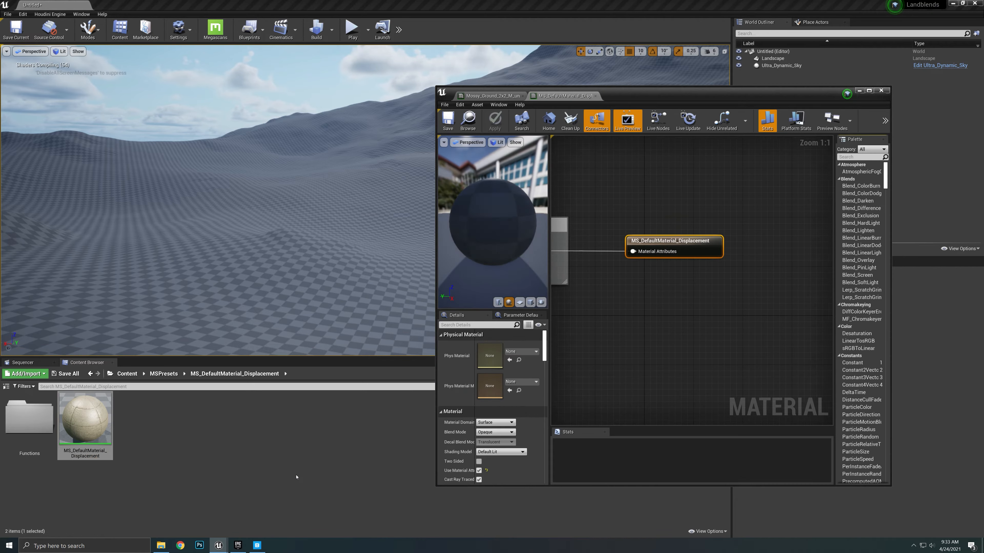
left_click(594, 96)
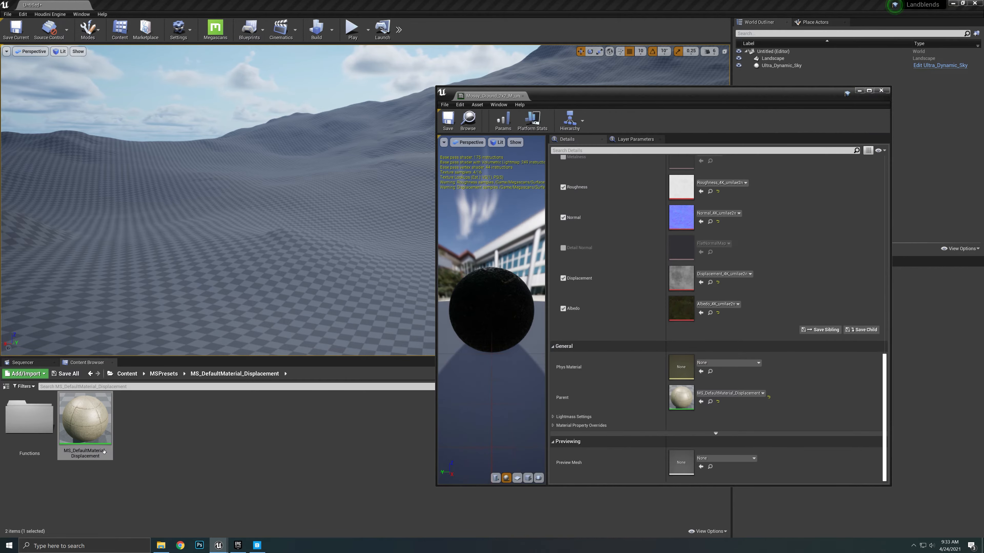
right_click(94, 420)
left_click(187, 472)
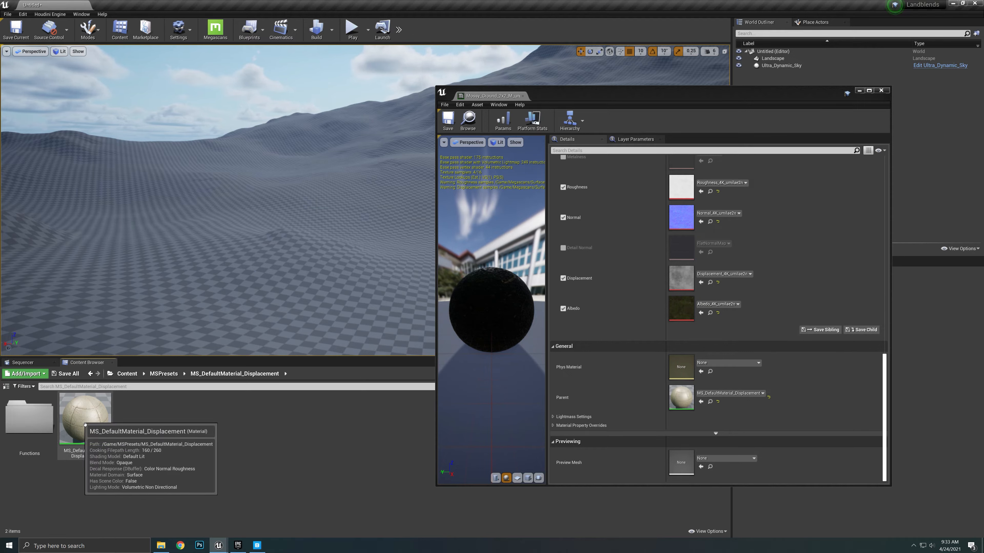
Step: Duplicate the MS_DefaultMaterial_Displacement material and name the copy MS_DefaultMaterial_Displacement_Blend
right_click(92, 411)
left_click(131, 256)
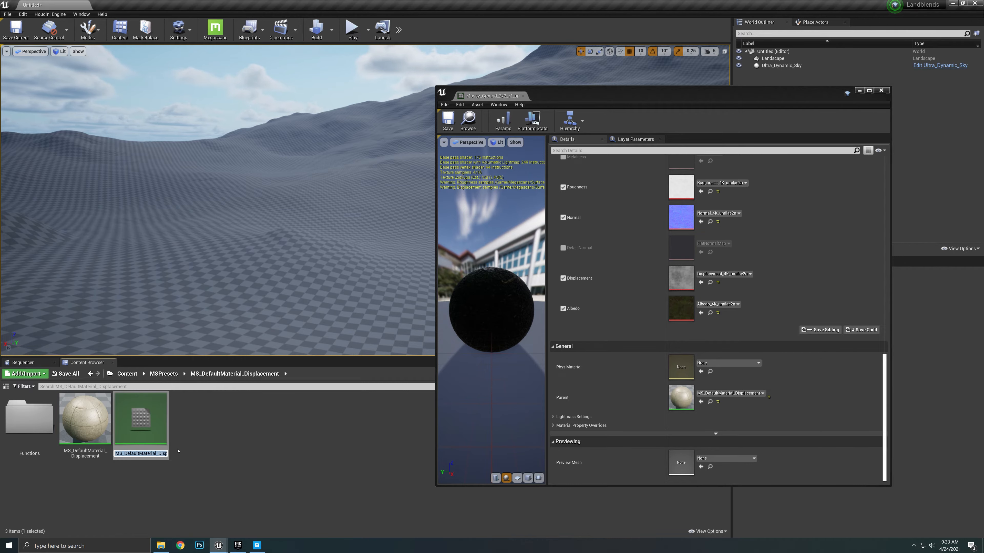
left_click(165, 455)
key("Right")
key("Right")
key("Right")
key("Right")
key("Right")
key("Right")
key("Right")
key("Right")
key("Right")
key("Right")
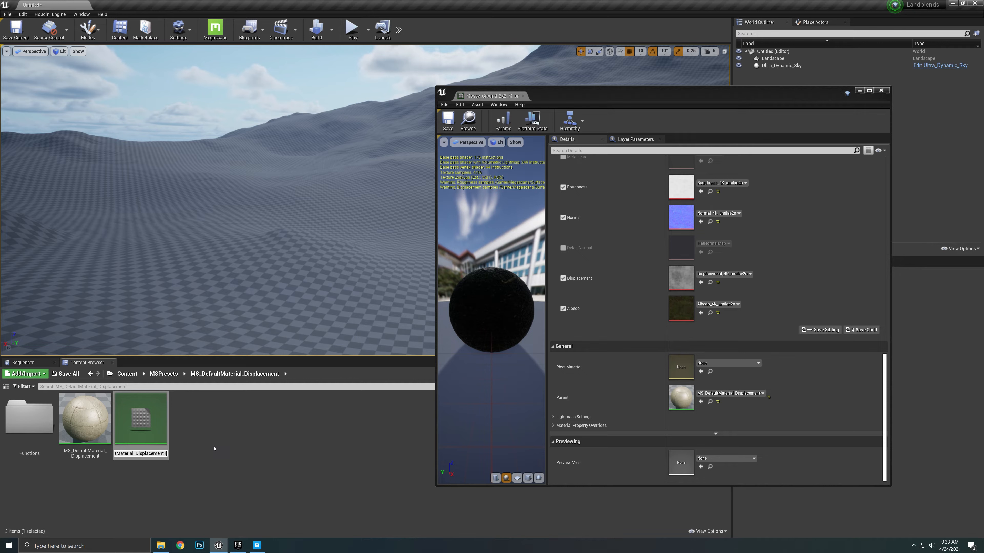
key("BackSpace")
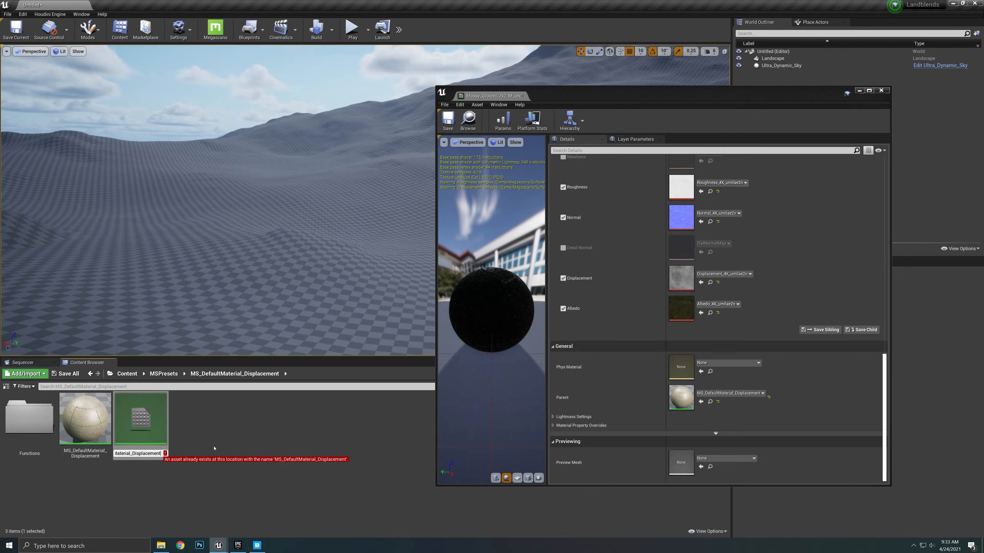
type("_Blend")
key("Return")
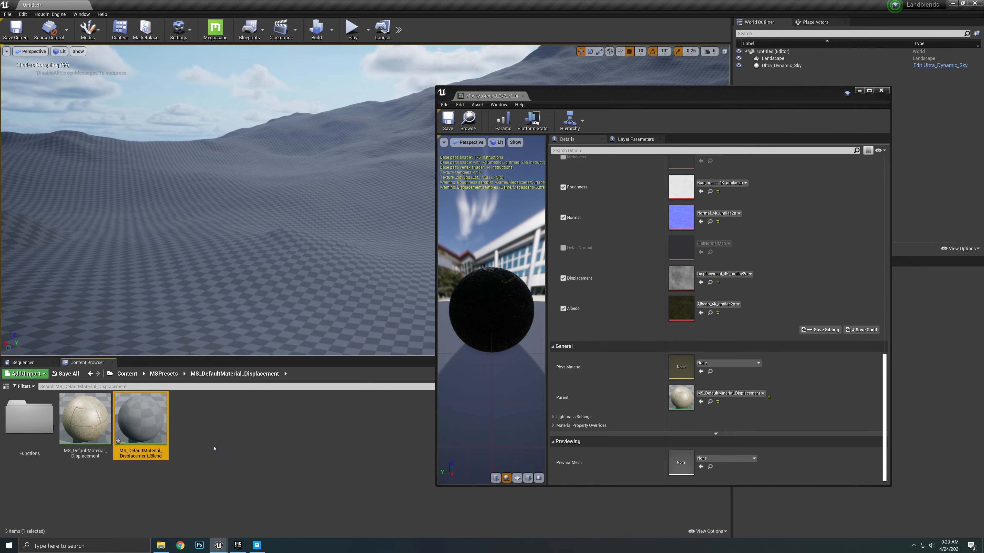
Step: Open MS_DefaultMaterial_Displacement_Blend and show its complete node graph, from the Tiling group to the material output
double_click(141, 418)
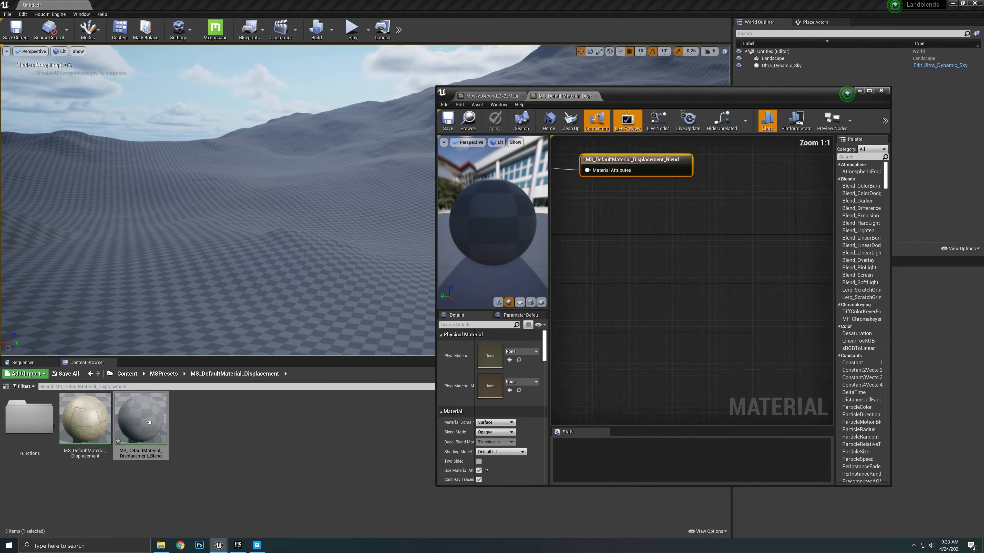
right_click_drag(587, 362, 683, 339)
scroll(683, 338, "down", 9)
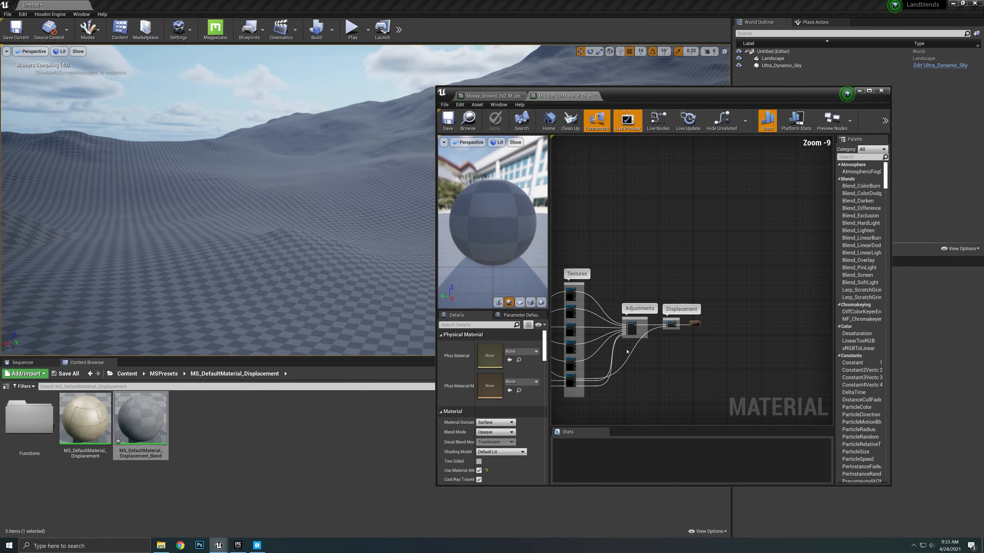
right_click_drag(627, 365, 719, 337)
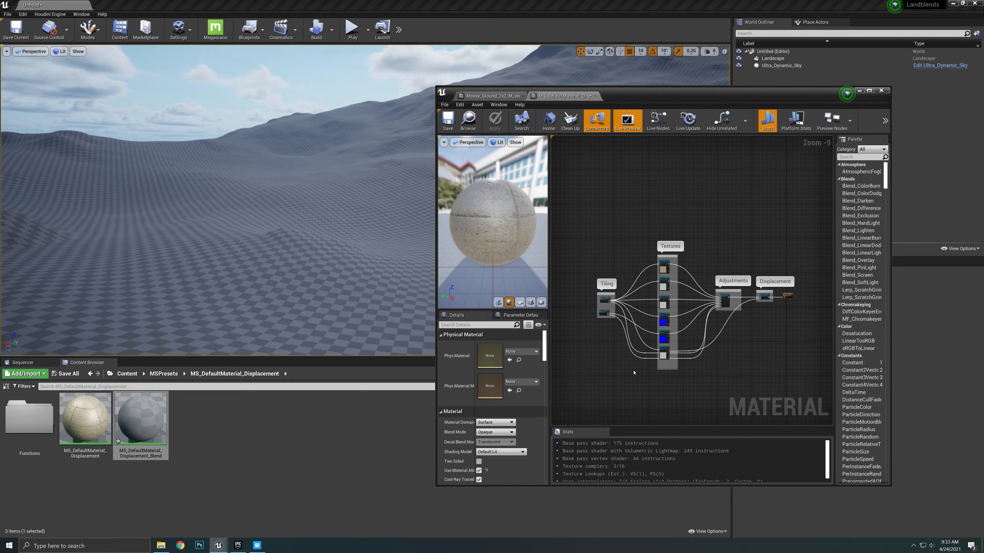
right_click_drag(683, 312, 701, 337)
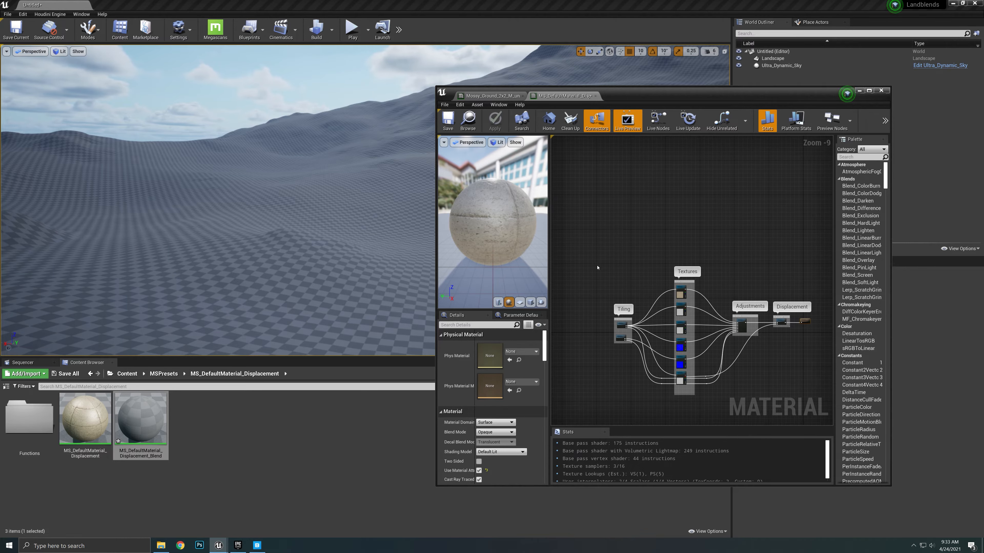
right_click_drag(655, 273, 629, 207)
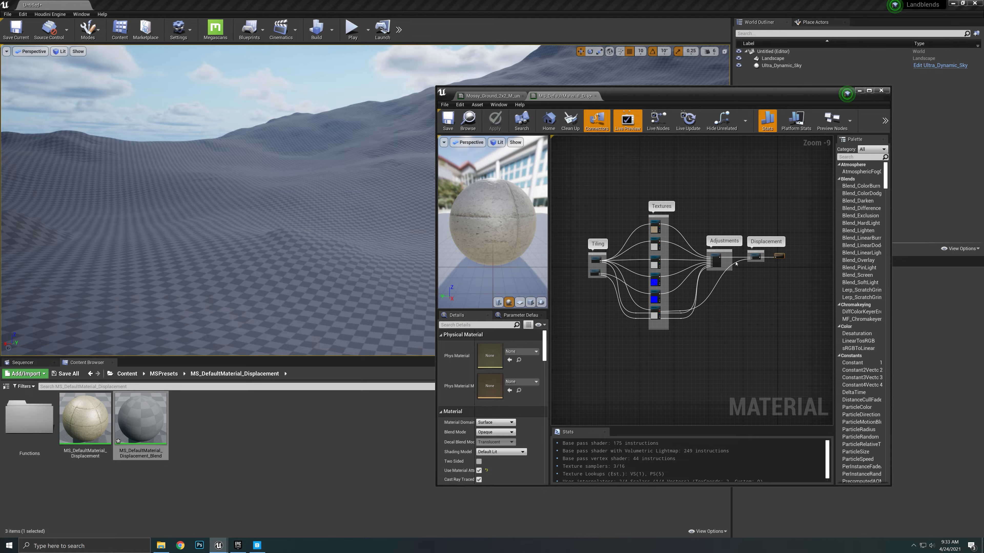
Step: Examine how the texture, Adjustments and Displacement nodes connect to the output in the MS_DefaultMaterial_Displacement_Blend graph
scroll(735, 264, "up", 5)
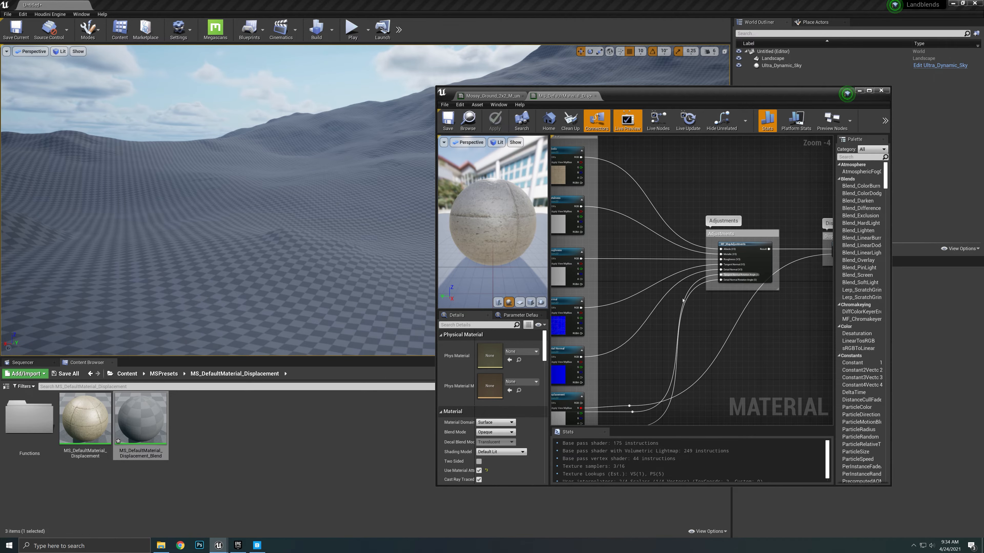
right_click_drag(683, 300, 654, 310)
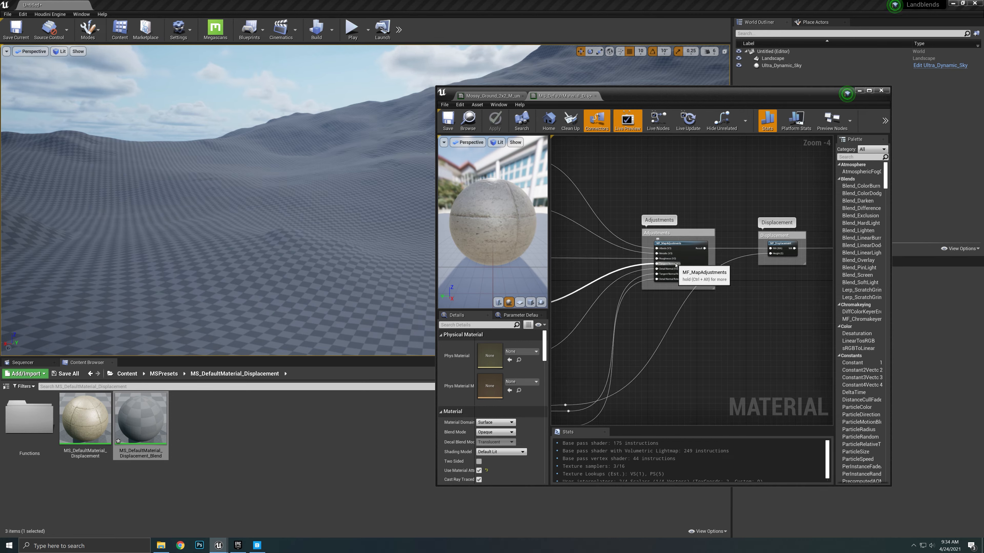
right_click_drag(637, 284, 802, 276)
scroll(733, 280, "down", 2)
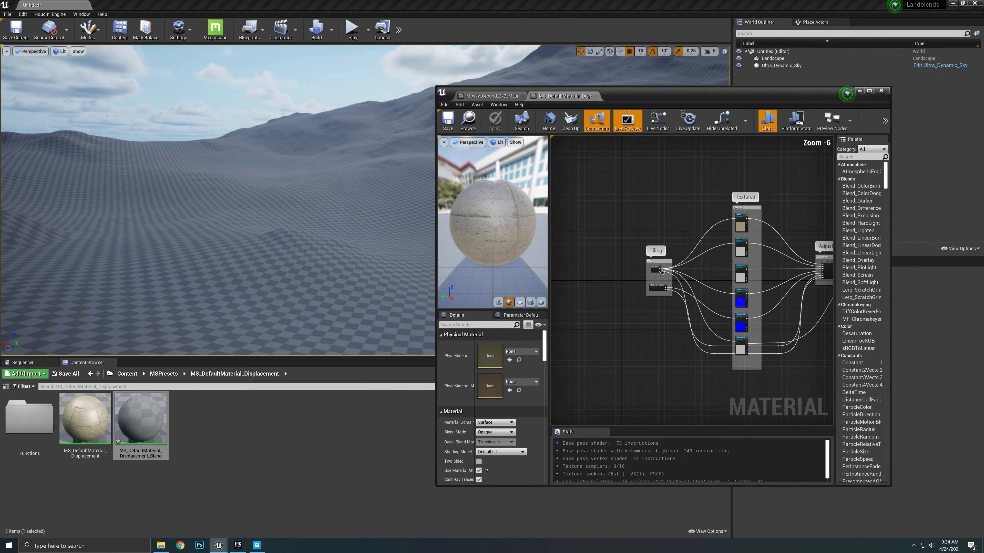
right_click_drag(699, 281, 672, 299)
scroll(717, 285, "up", 4)
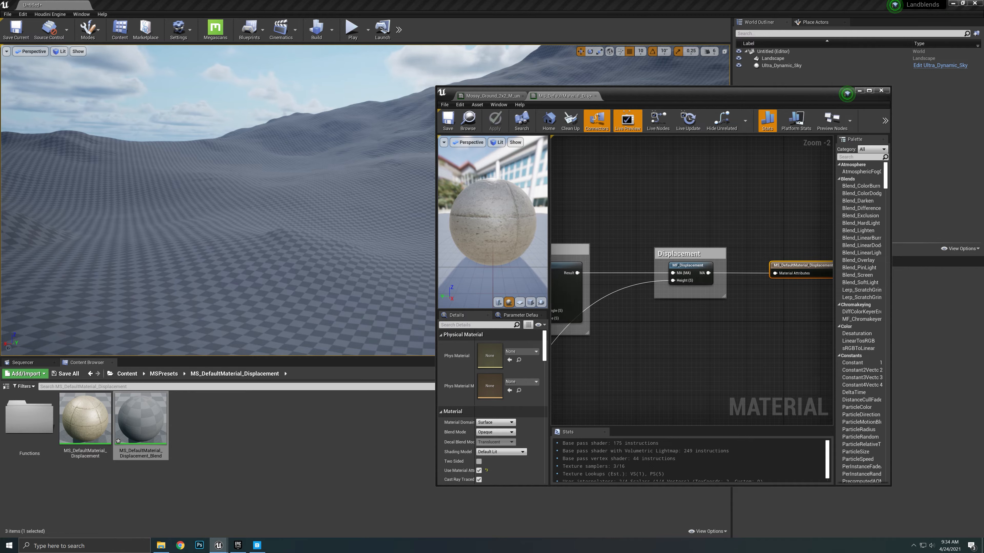
right_click_drag(679, 310, 706, 317)
left_click(719, 278)
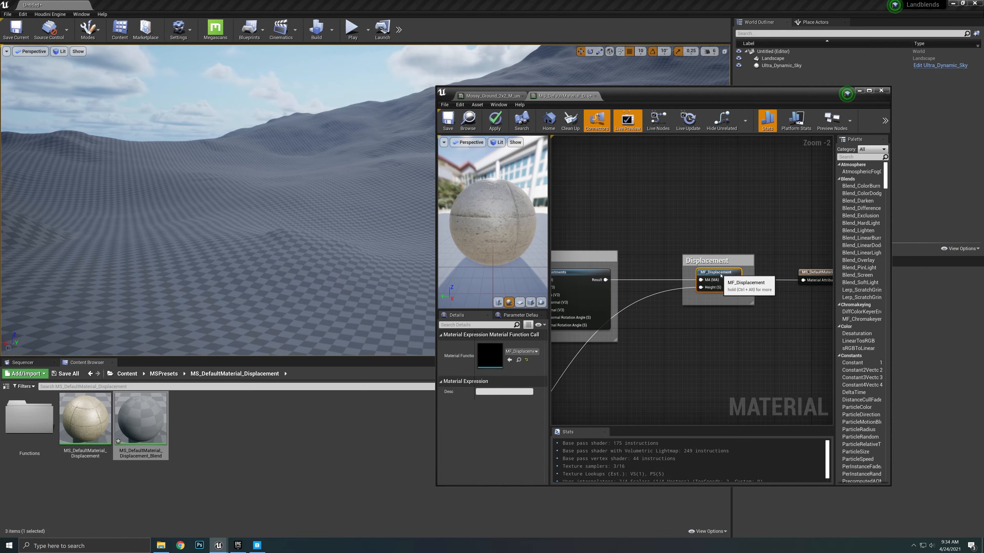
scroll(750, 307, "down", 4)
scroll(750, 308, "down", 2)
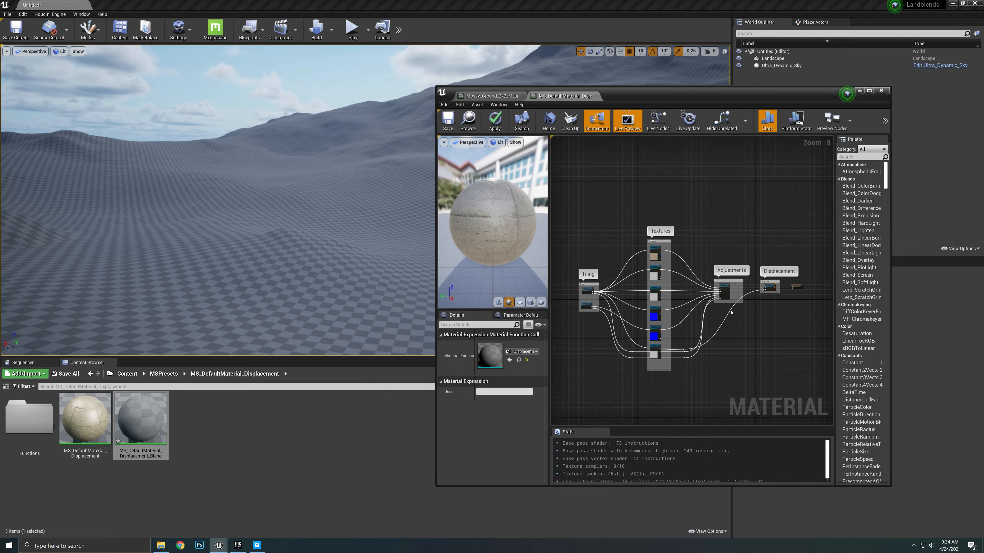
scroll(724, 316, "up", 2)
right_click_drag(769, 325, 698, 330)
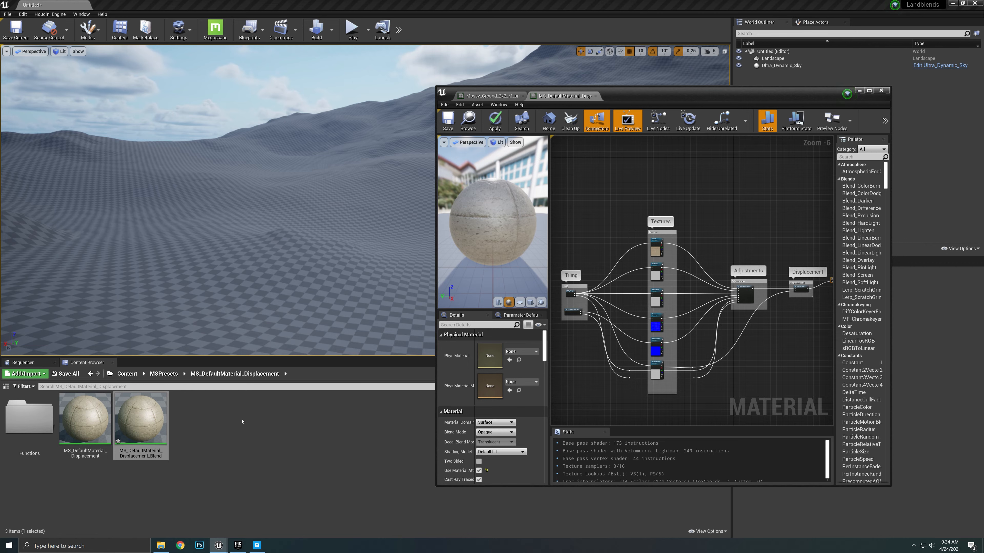
Step: Create a material function in the MS_DefaultMaterial_Displacement folder and name it Material_A
right_click(242, 422)
mouse_move(245, 415)
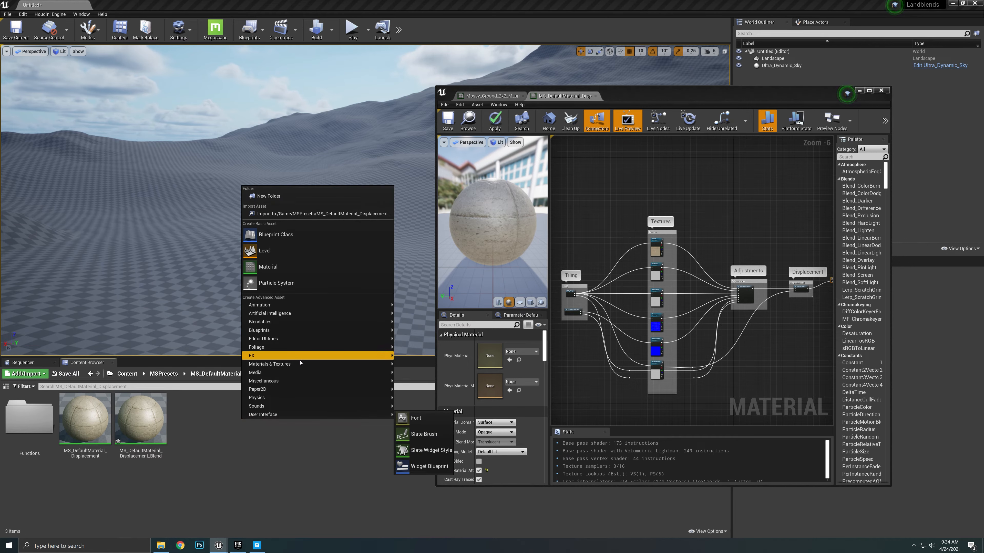
mouse_move(305, 366)
left_click(422, 368)
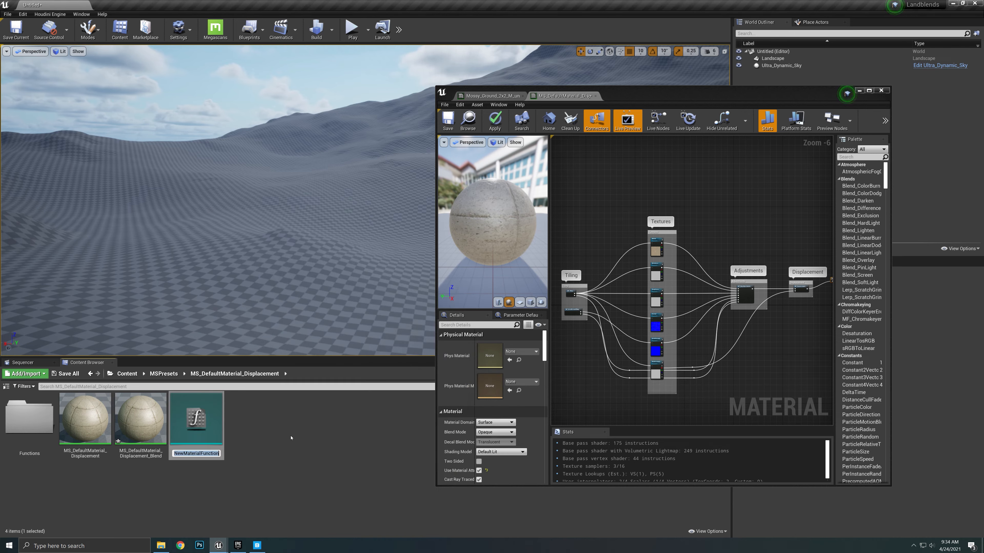
type("Material")
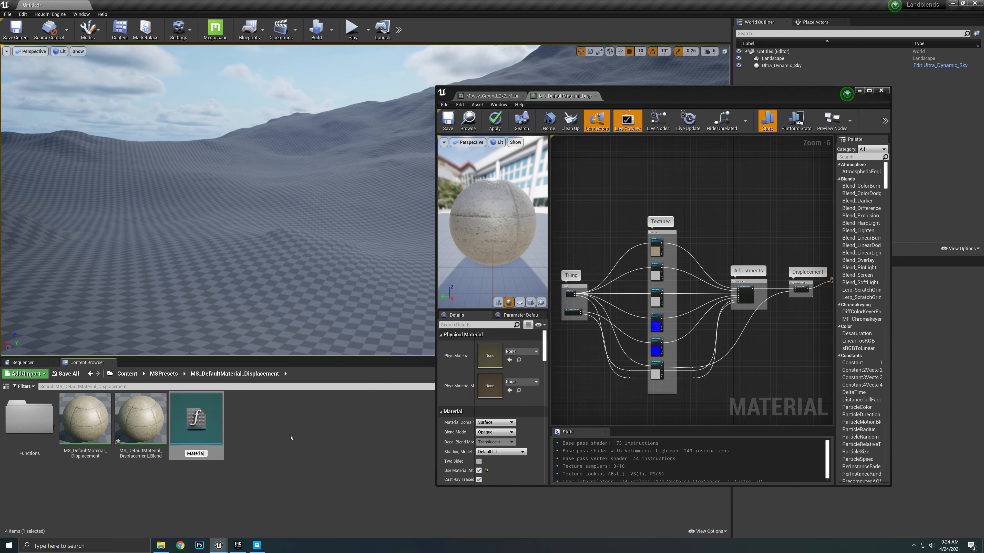
type("_A")
key("Return")
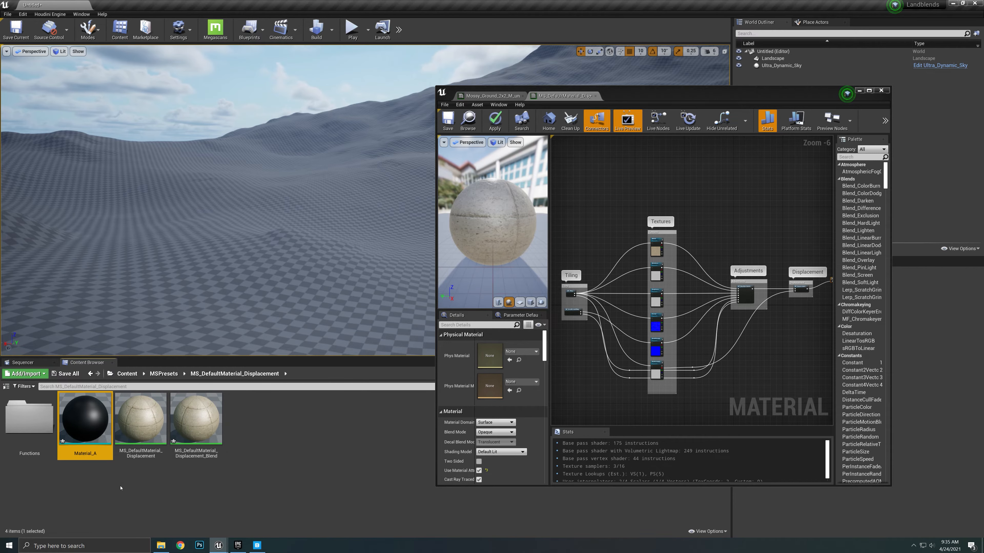
Step: Open Material_A and copy all nodes except the material output from MS_DefaultMaterial_Displacement_Blend into its graph
double_click(93, 438)
left_click(564, 95)
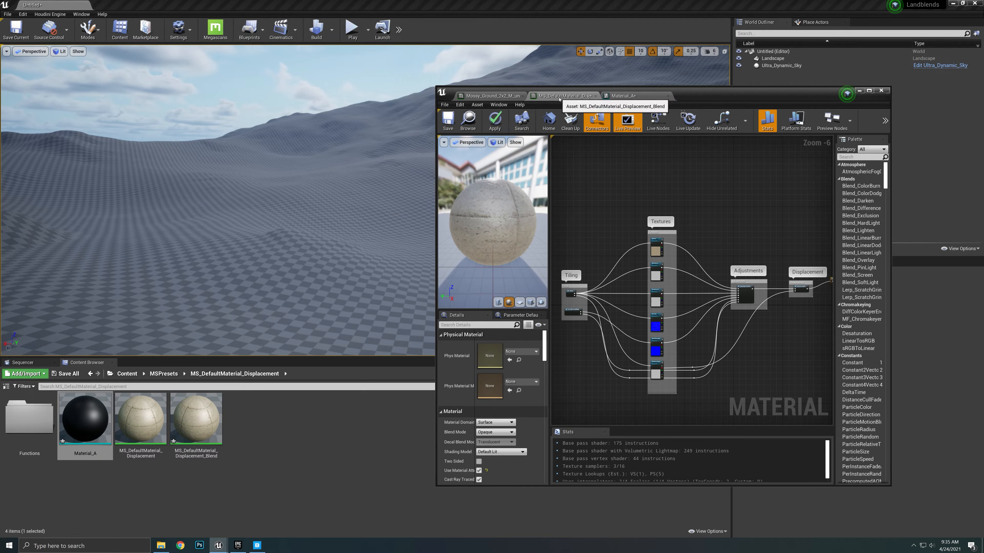
scroll(635, 246, "down", 3)
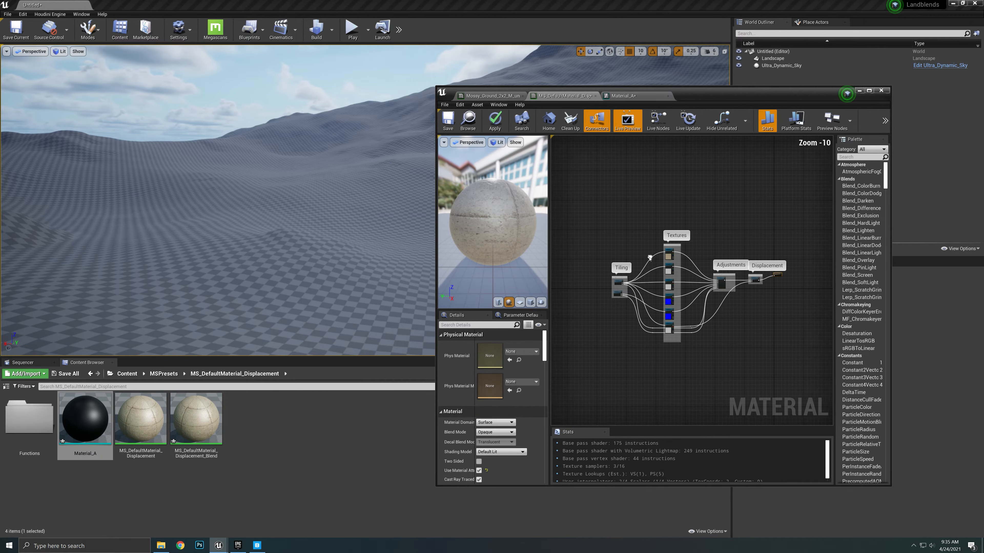
left_click_drag(577, 196, 769, 371)
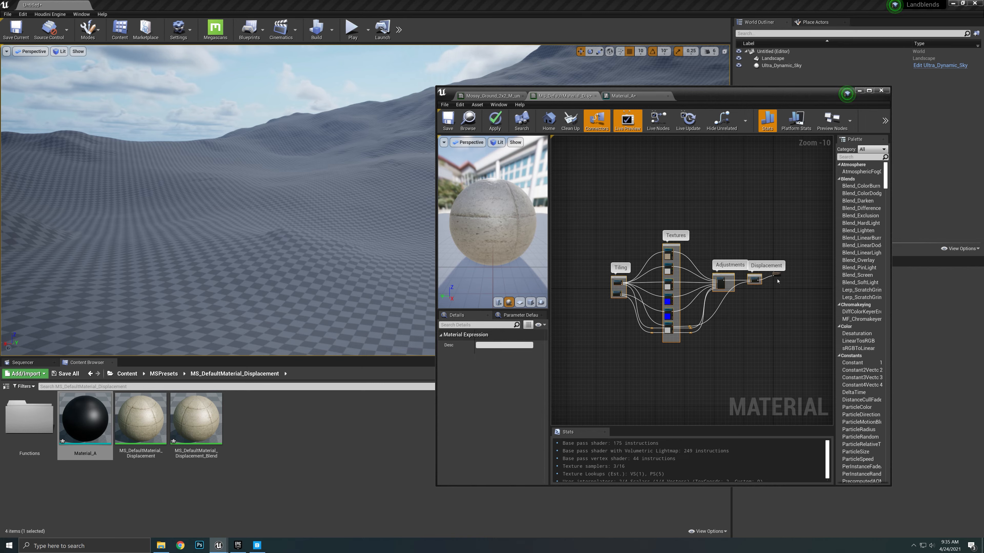
scroll(787, 304, "up", 5)
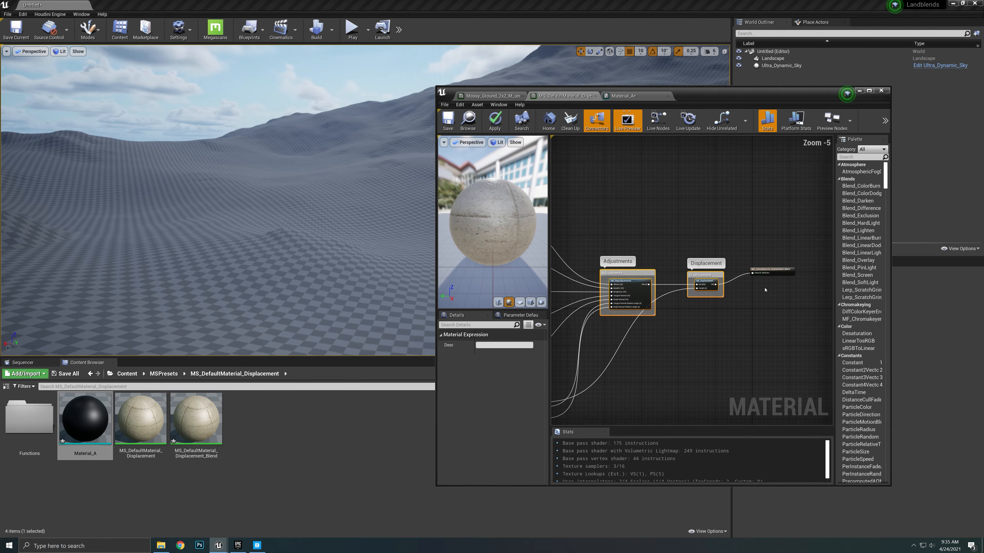
scroll(765, 290, "down", 4)
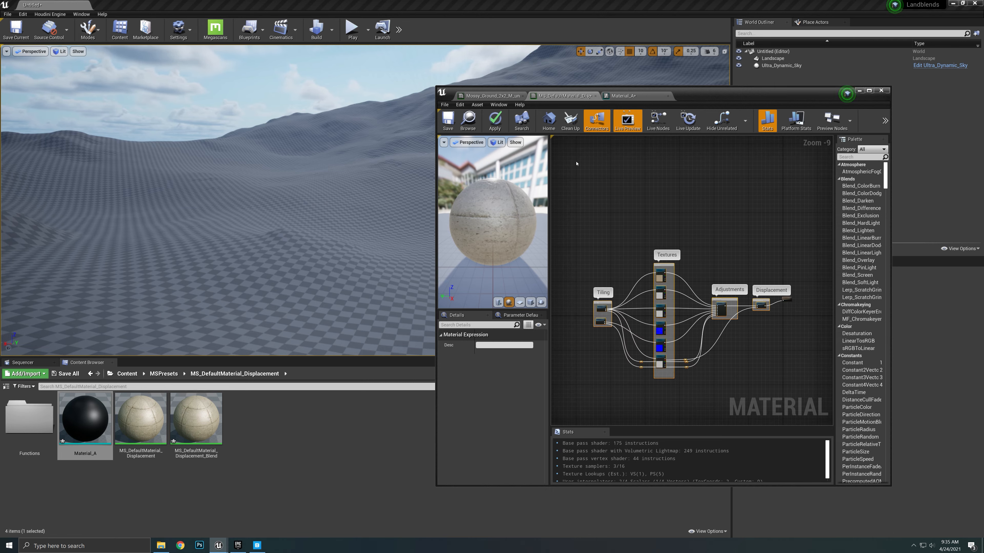
left_click(612, 97)
right_click_drag(598, 206, 729, 265)
scroll(684, 226, "down", 4)
key("ctrl+v")
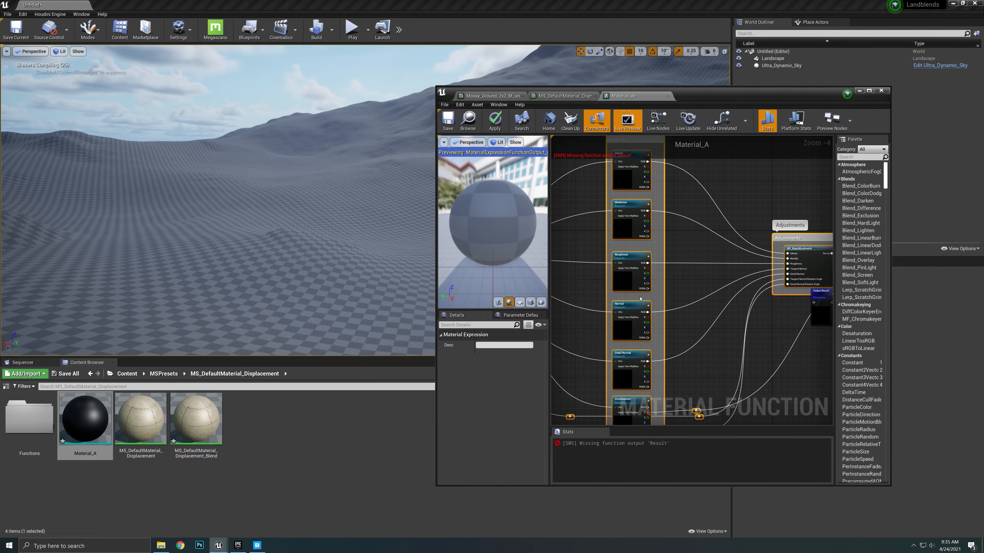
Step: Disconnect the MF_Displacement node, move it below its Displacement comment, and place the Output Result node beyond that comment
right_click_drag(651, 290, 713, 266)
scroll(714, 264, "down", 4)
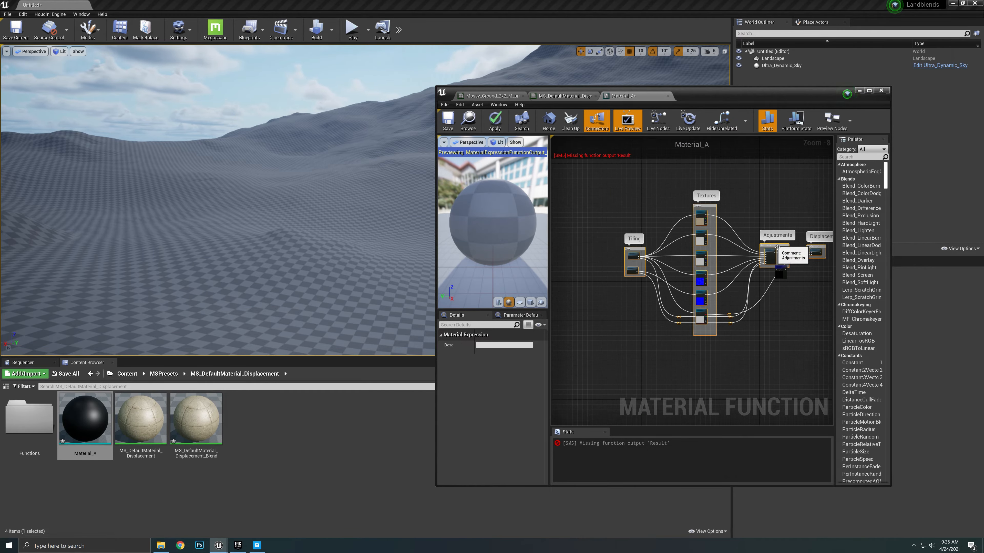
left_click_drag(774, 247, 705, 270)
left_click(747, 299)
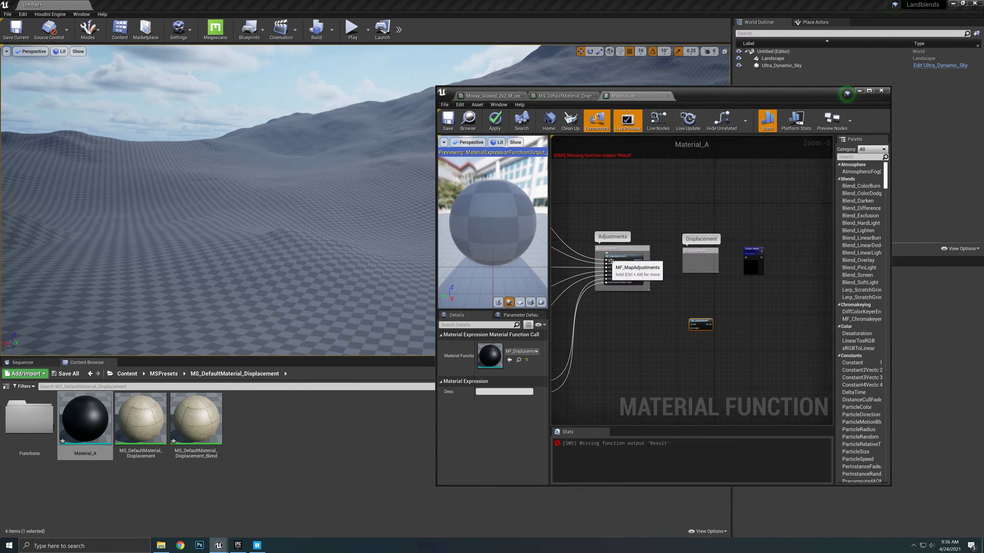
Step: Connect the Result of MF_MapAdjustments directly to the Output Result node of Material_A
scroll(681, 262, "down", 4)
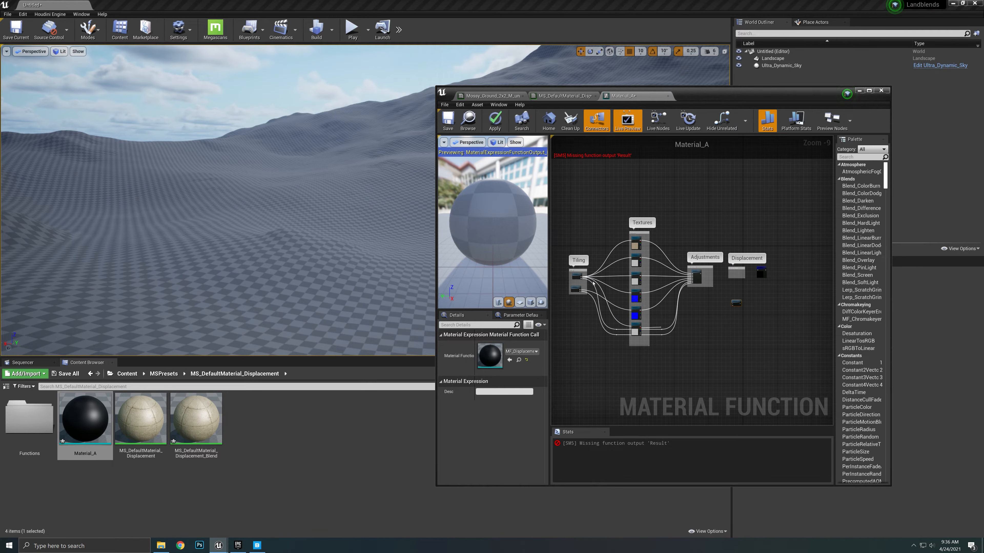
scroll(686, 265, "up", 5)
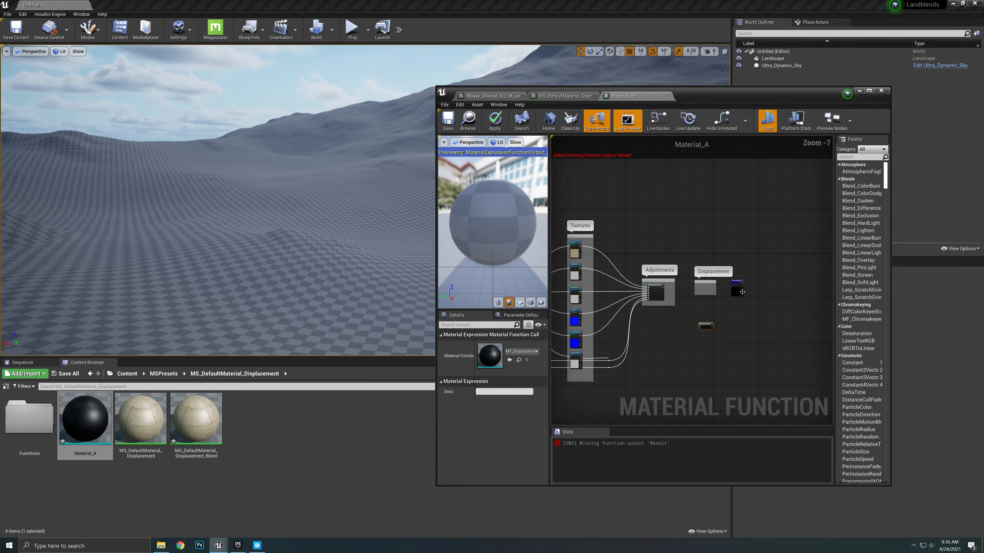
left_click_drag(587, 290, 727, 286)
right_click_drag(597, 312, 725, 287)
scroll(725, 286, "down", 4)
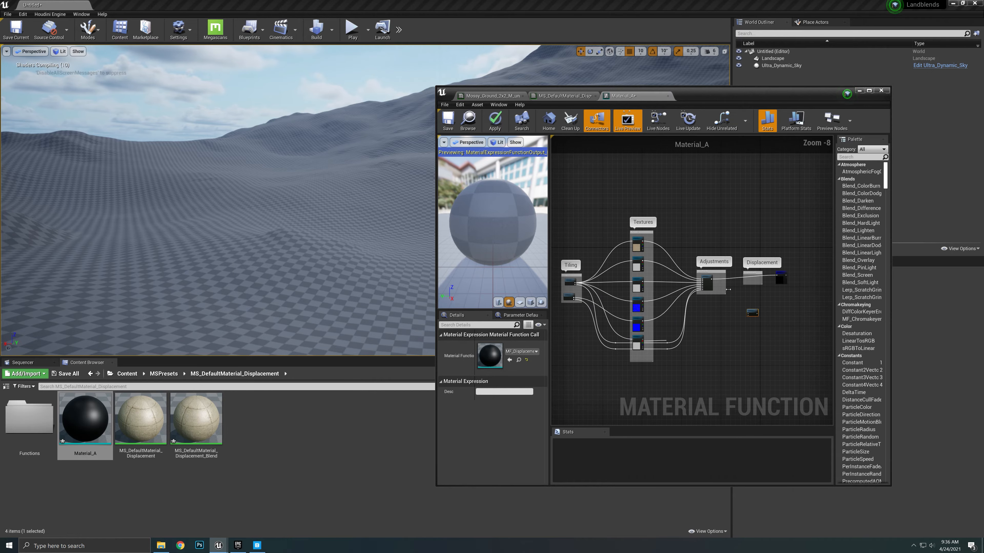
right_click_drag(641, 289, 671, 306)
scroll(717, 305, "up", 1)
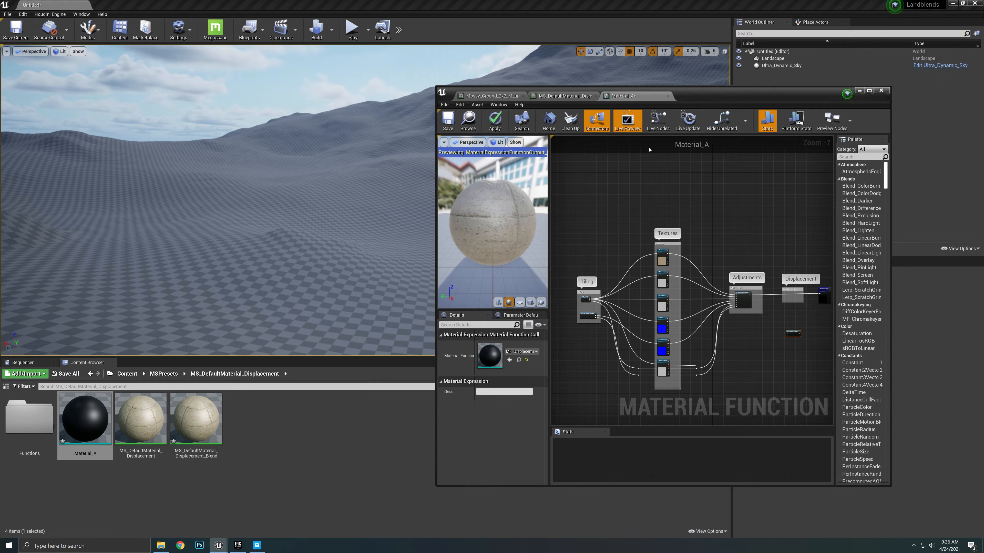
right_click_drag(649, 150, 620, 129)
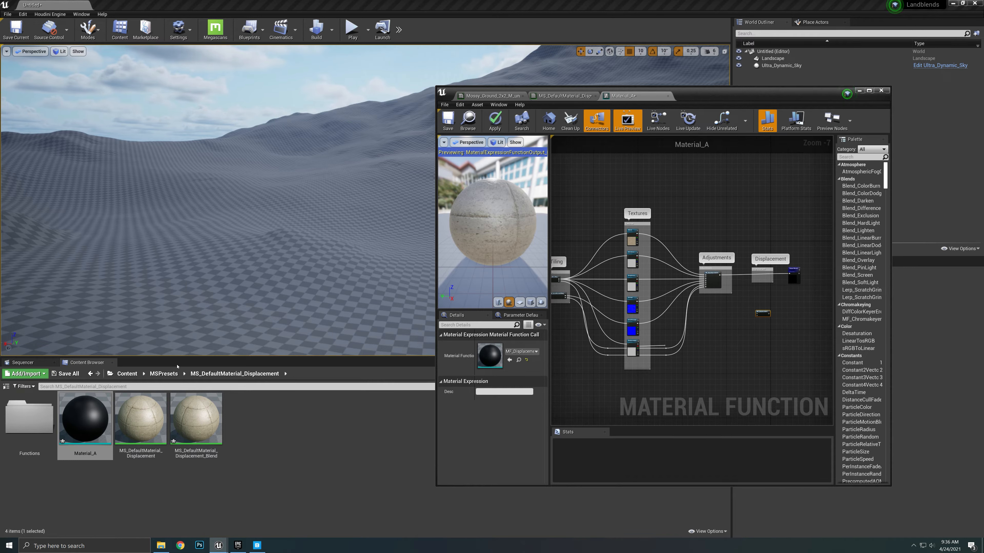
right_click_drag(593, 327, 632, 332)
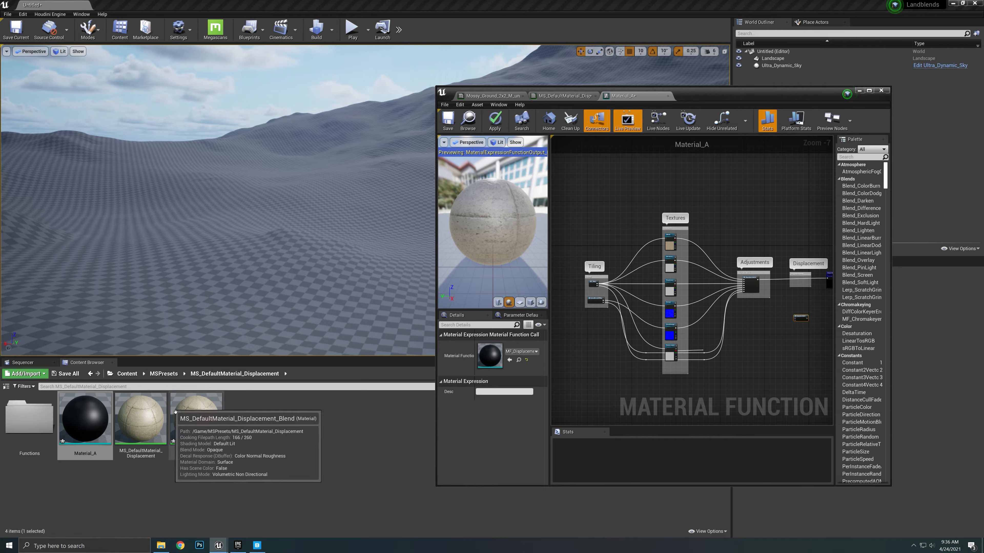
Step: Browse the Megascans Surfaces content and open the Rocky_Soil_Ground_2x2_M_vdkhdhoo_surface folder
left_click(127, 374)
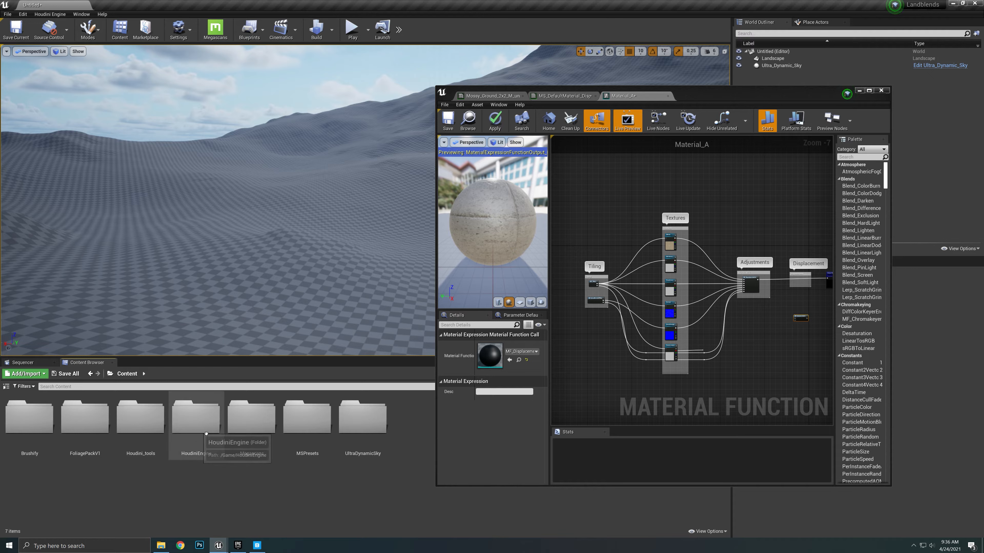
double_click(252, 418)
double_click(28, 420)
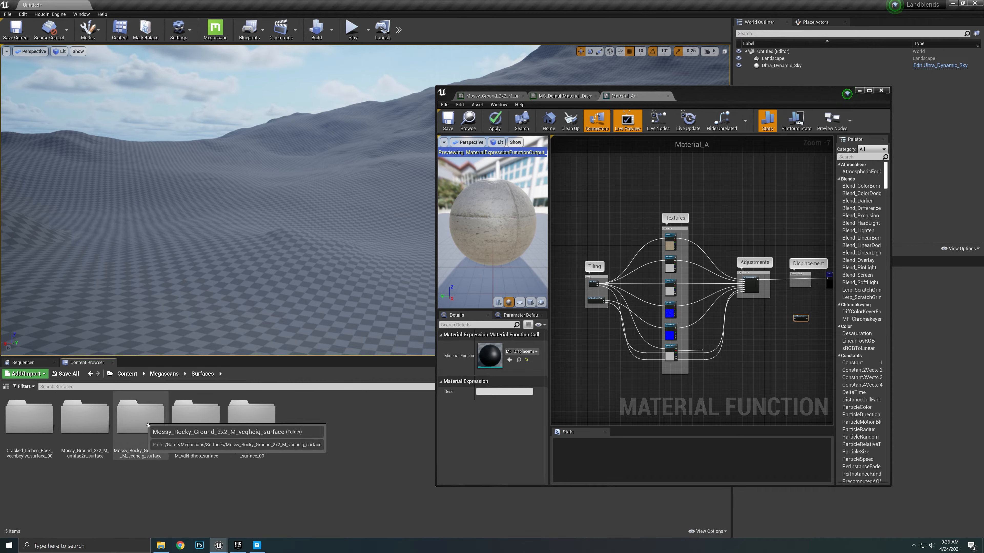
double_click(140, 416)
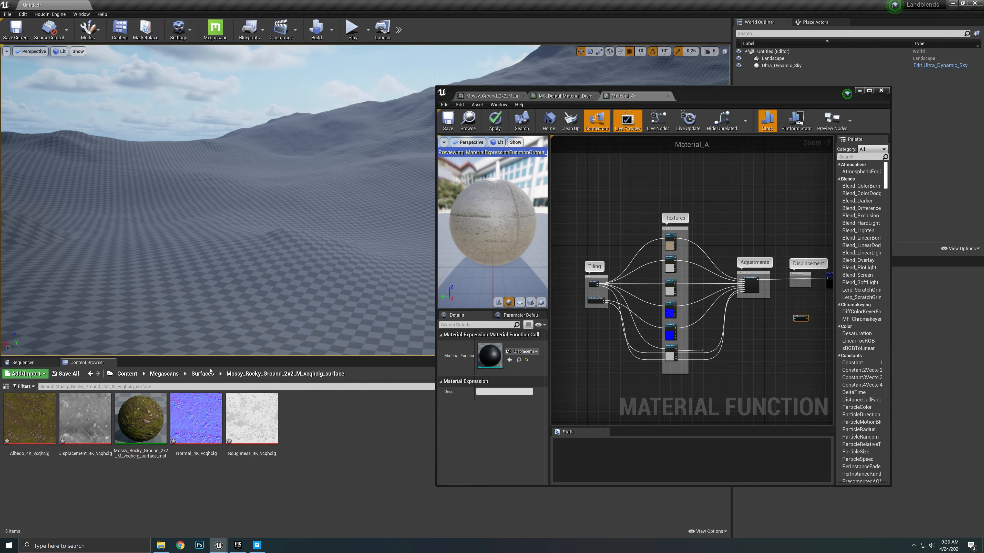
left_click(202, 373)
left_click(204, 437)
double_click(204, 437)
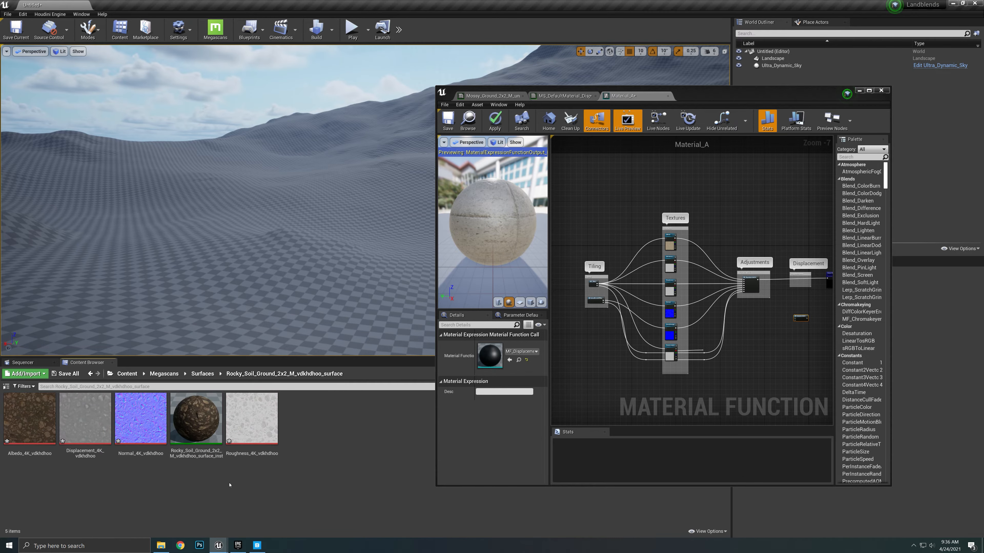
mouse_move(196, 421)
left_mouse_down()
mouse_move(232, 426)
mouse_move(209, 424)
left_mouse_up()
left_click(210, 501)
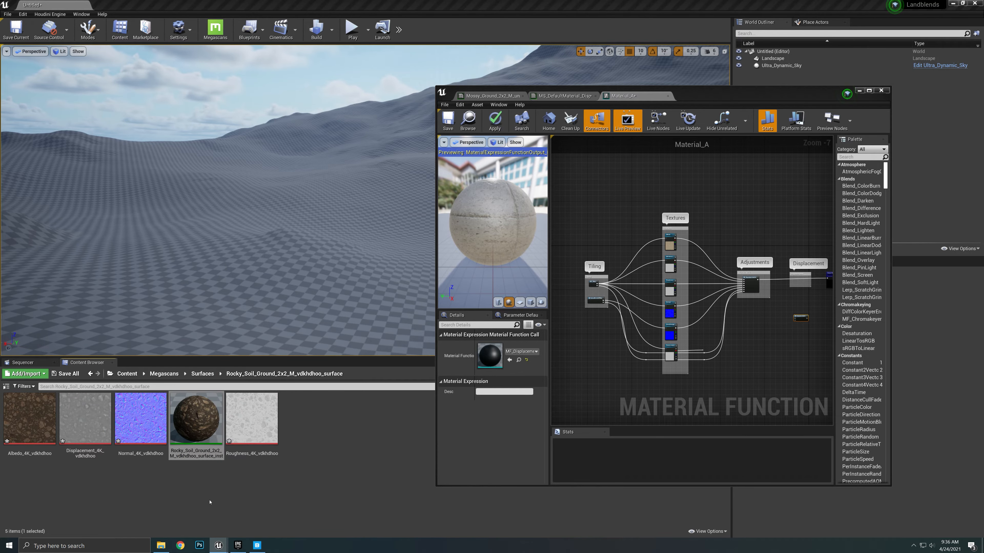
Step: Assign the Albedo_4K_vdkhdhoo texture to the Albedo texture parameter in the Textures group of Material_A
scroll(632, 255, "up", 5)
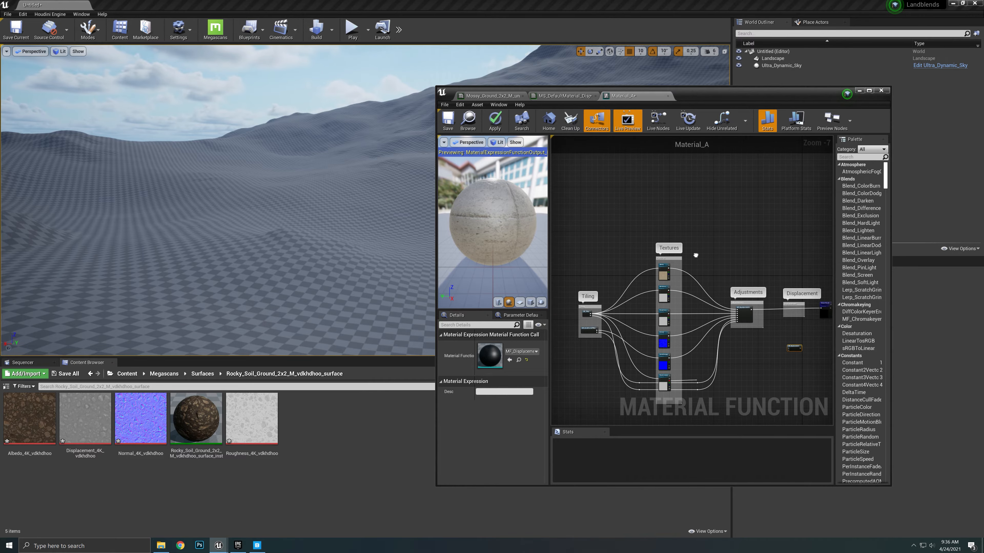
right_click_drag(635, 280, 659, 258)
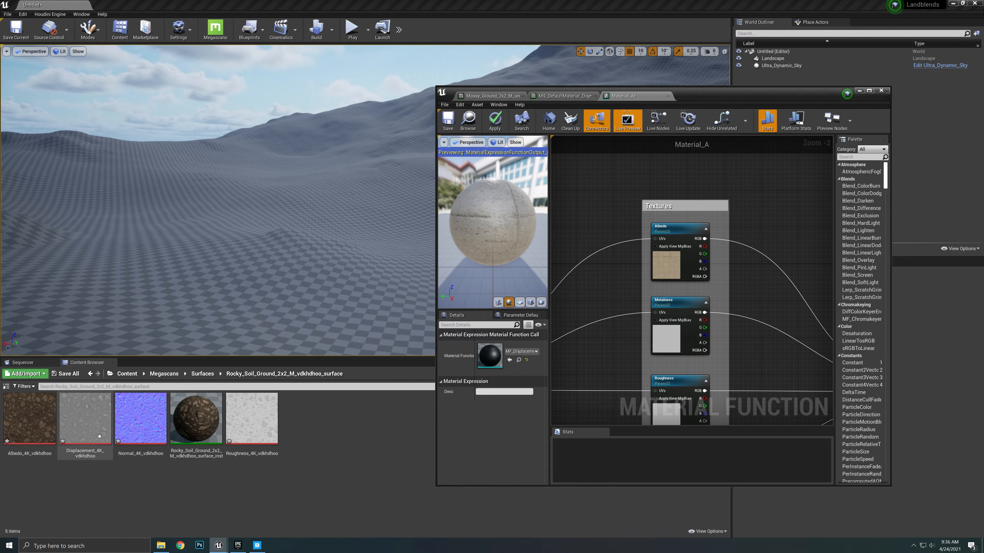
left_click(703, 229)
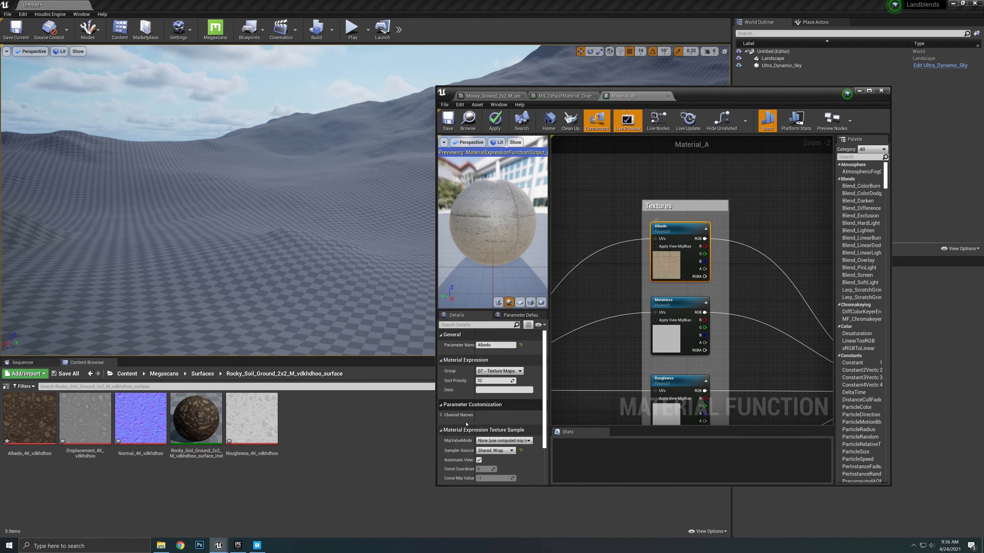
scroll(517, 422, "down", 3)
left_click(29, 419)
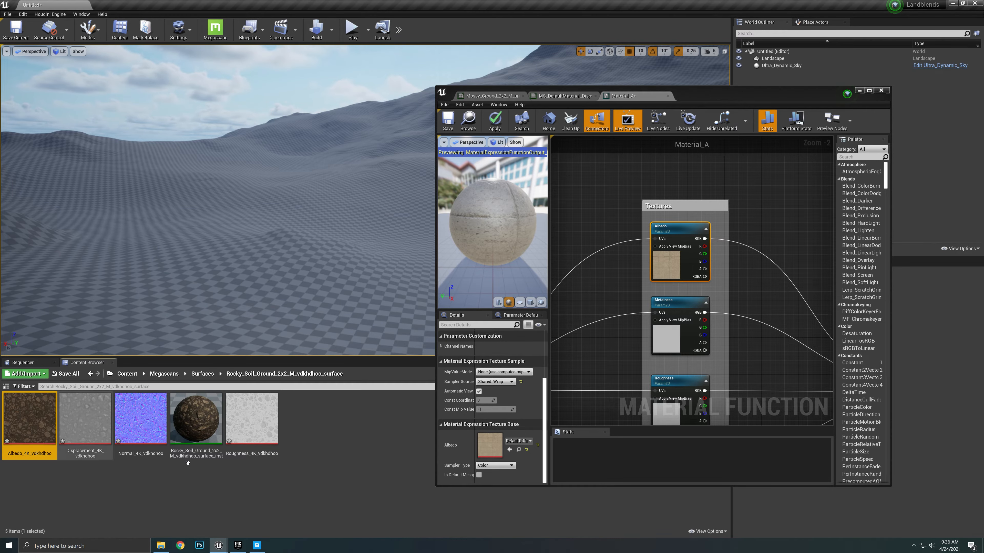
left_click(510, 449)
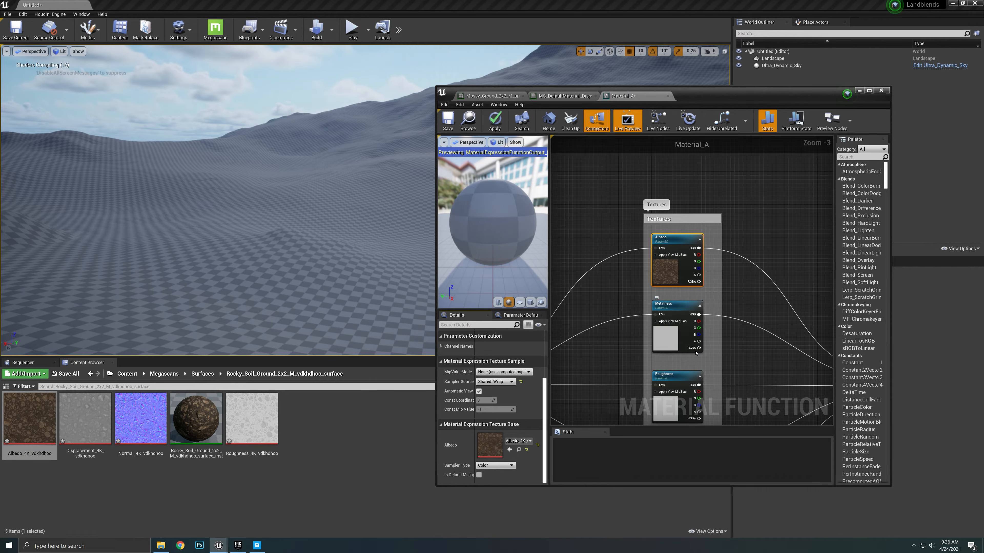
Step: Assign the Roughness_4K_vdkhdhoo texture to the Roughness texture parameter in the Textures group of Material_A
scroll(637, 235, "down", 3)
scroll(638, 236, "up", 3)
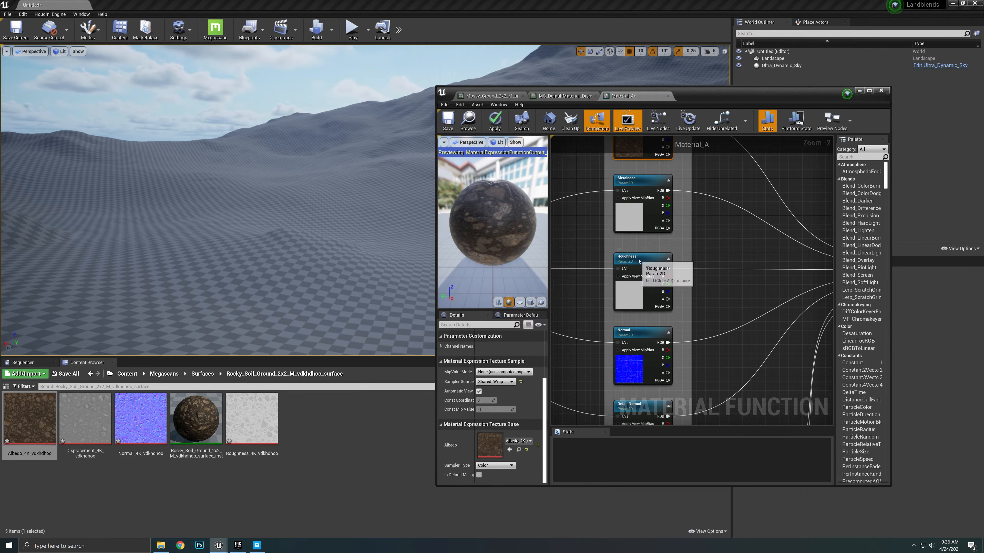
left_click(639, 271)
left_click(263, 422)
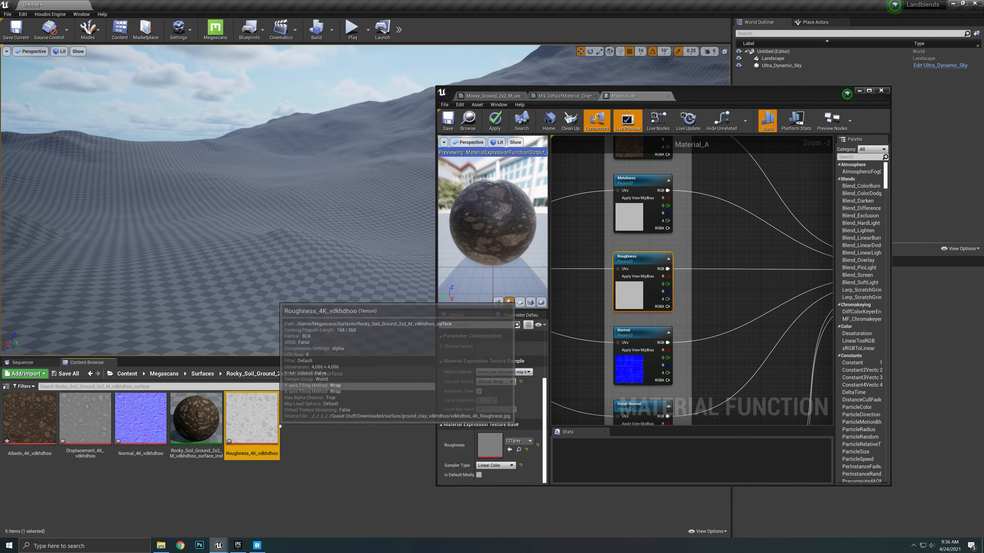
left_click(510, 449)
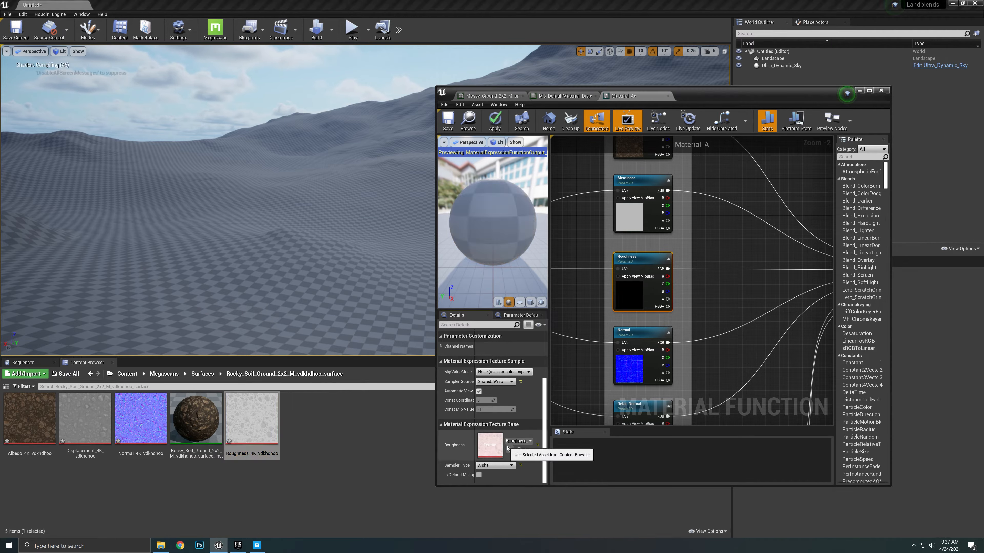
Step: Assign the Normal_4K_vdkhdhoo texture to the Normal texture parameter and inspect the preview sphere
left_click(639, 337)
left_click(144, 436)
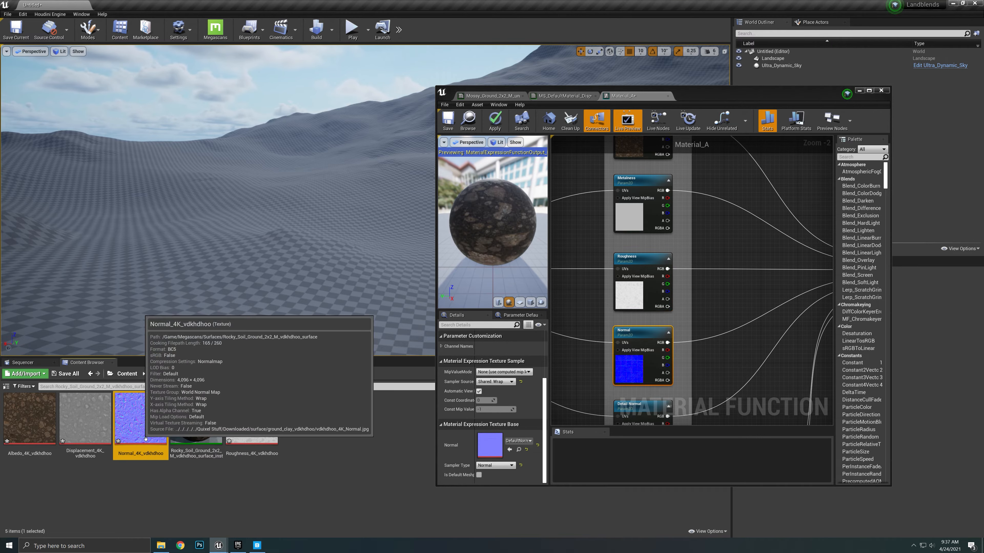
left_click(510, 450)
right_click_drag(676, 321, 689, 270)
scroll(689, 270, "down", 1)
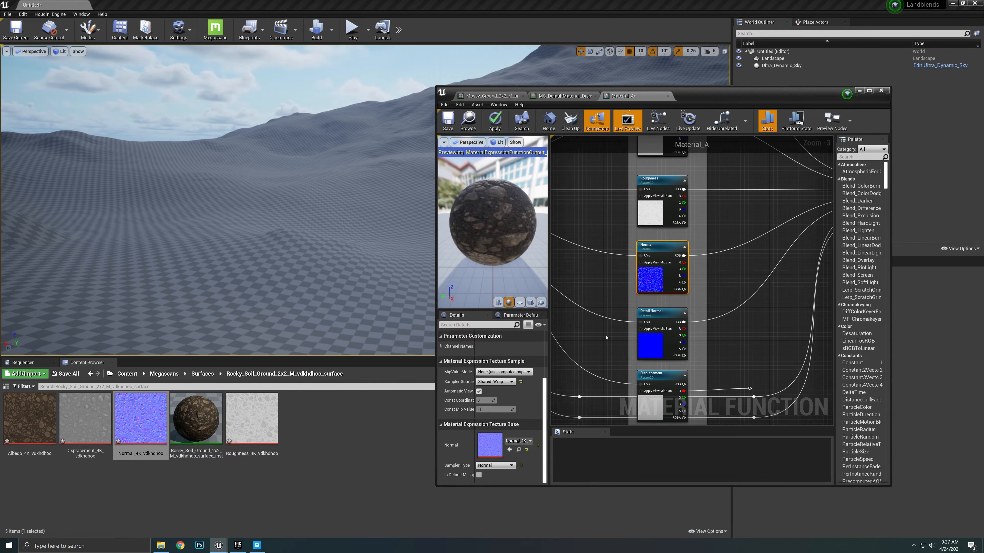
left_click_drag(507, 237, 537, 241)
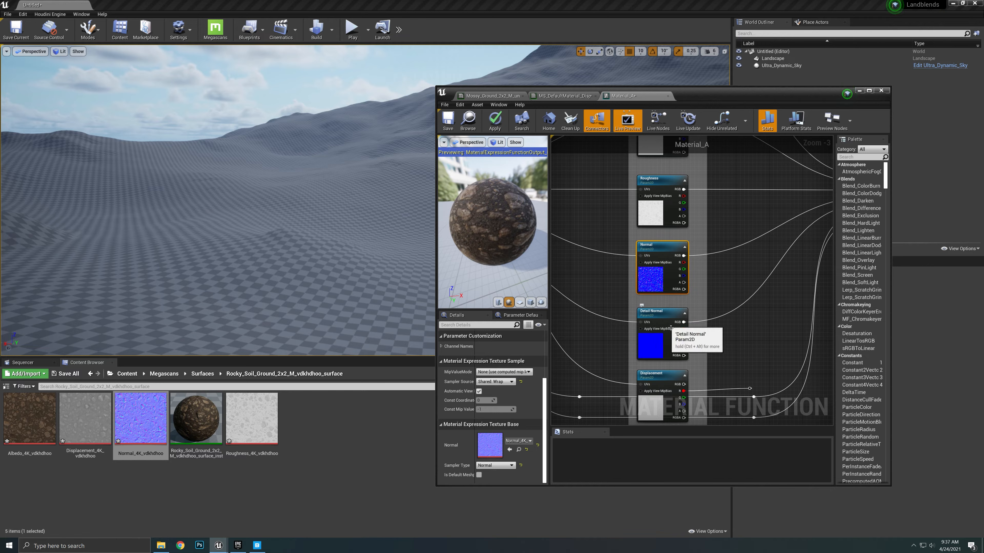
Step: Assign the Displacement_4K_vdkhdhoo texture to the Displacement texture parameter and apply the changes to Material_A
right_click_drag(691, 401, 681, 302)
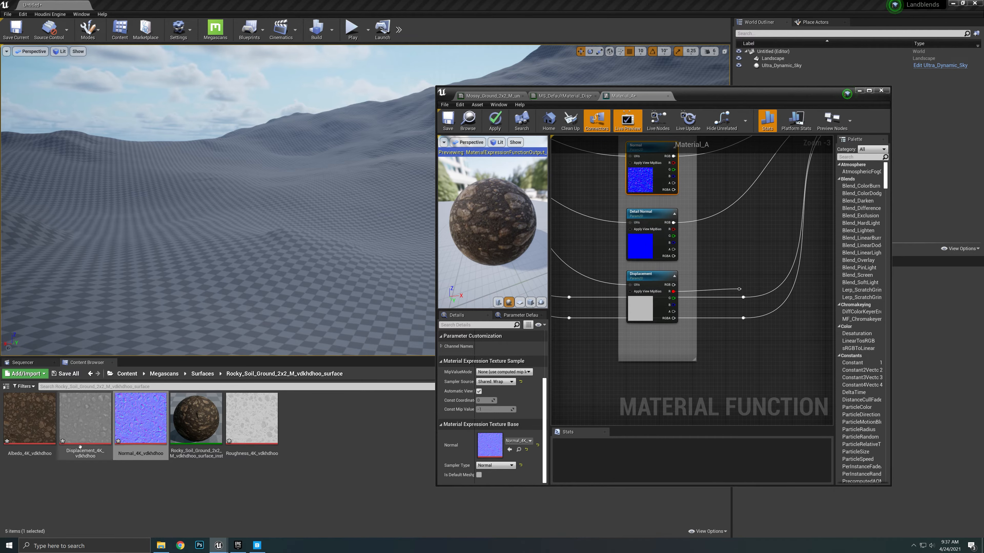
left_click(85, 418)
left_click(657, 282)
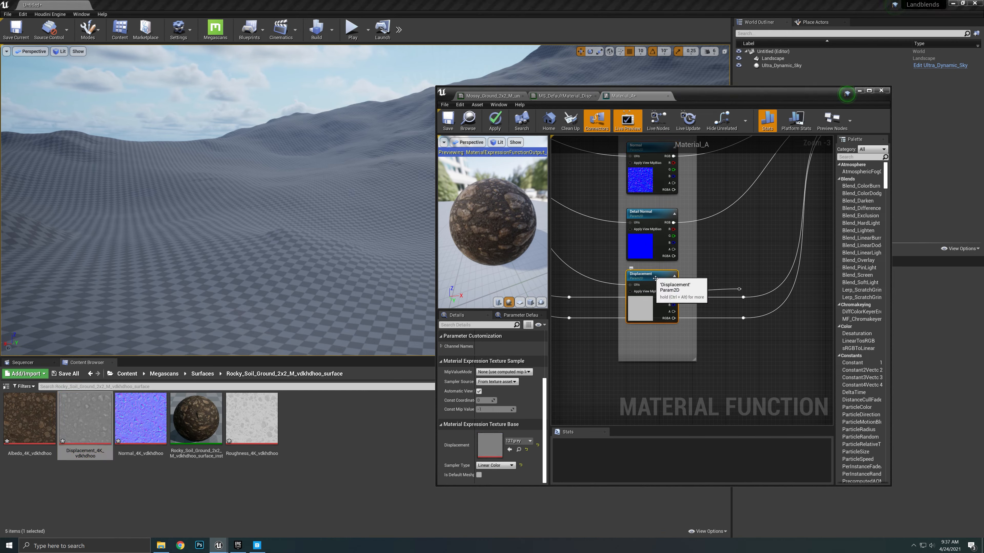
left_click(510, 450)
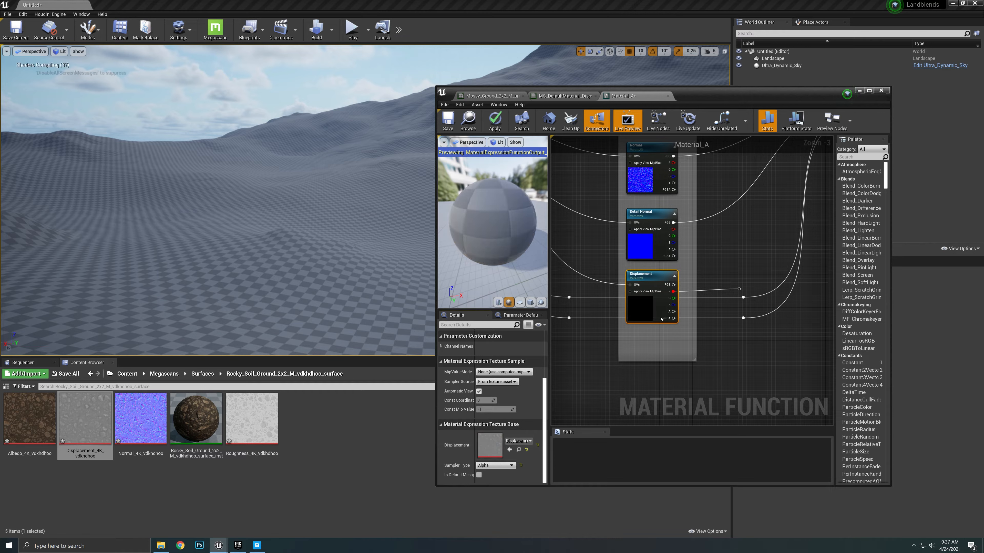
right_click_drag(628, 266, 644, 312)
scroll(644, 312, "down", 5)
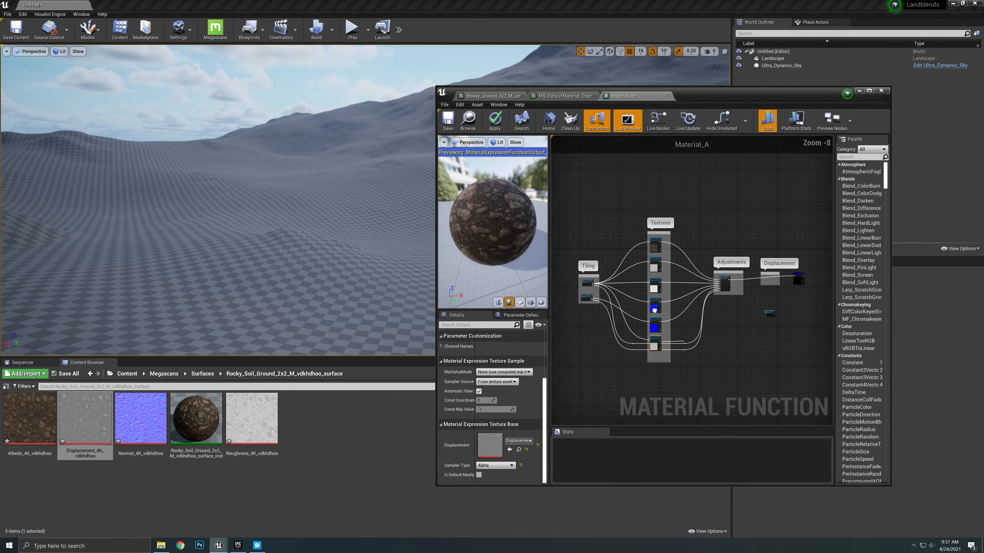
left_click(489, 124)
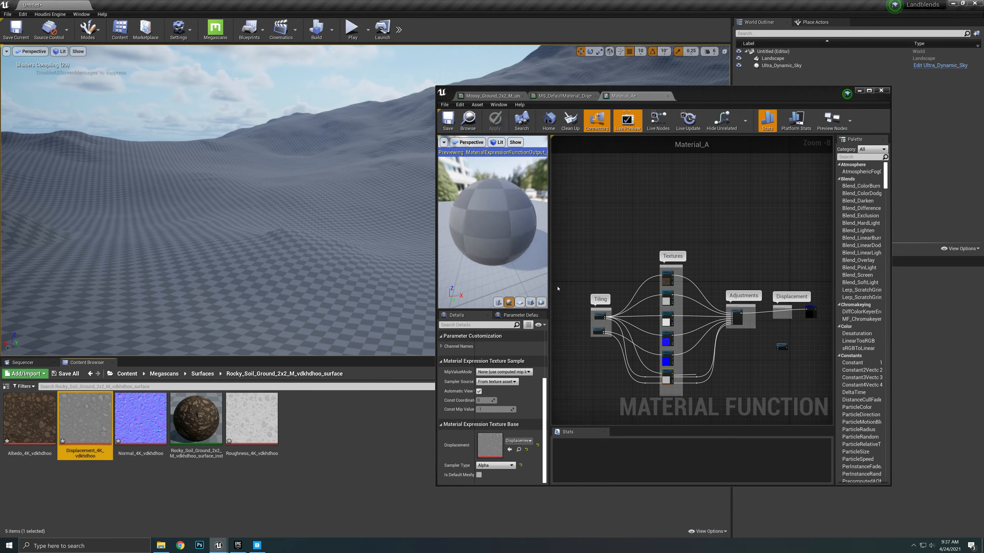
Step: Examine how the Displacement texture, the Adjustments group and the Output Result node are wired in Material_A
right_click_drag(686, 341, 641, 318)
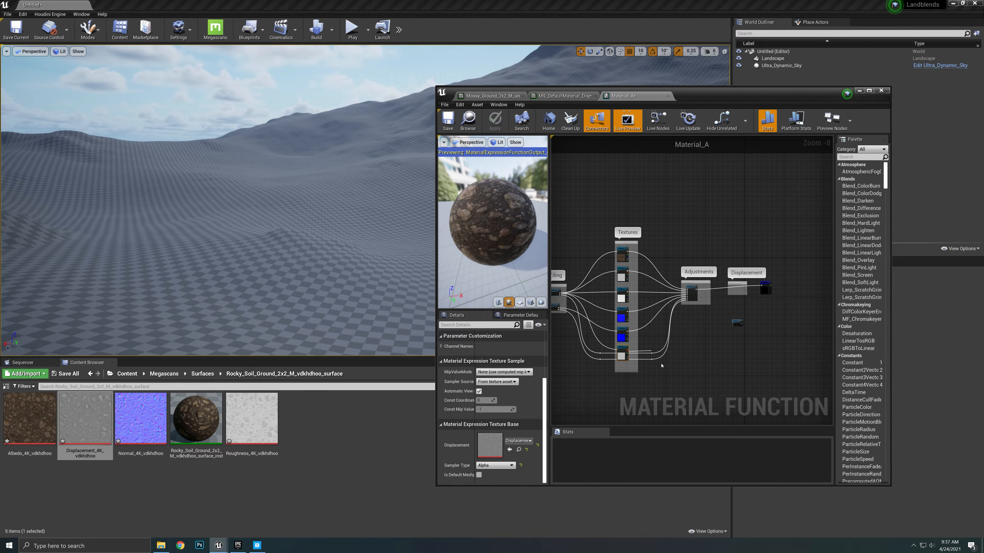
scroll(751, 296, "up", 1)
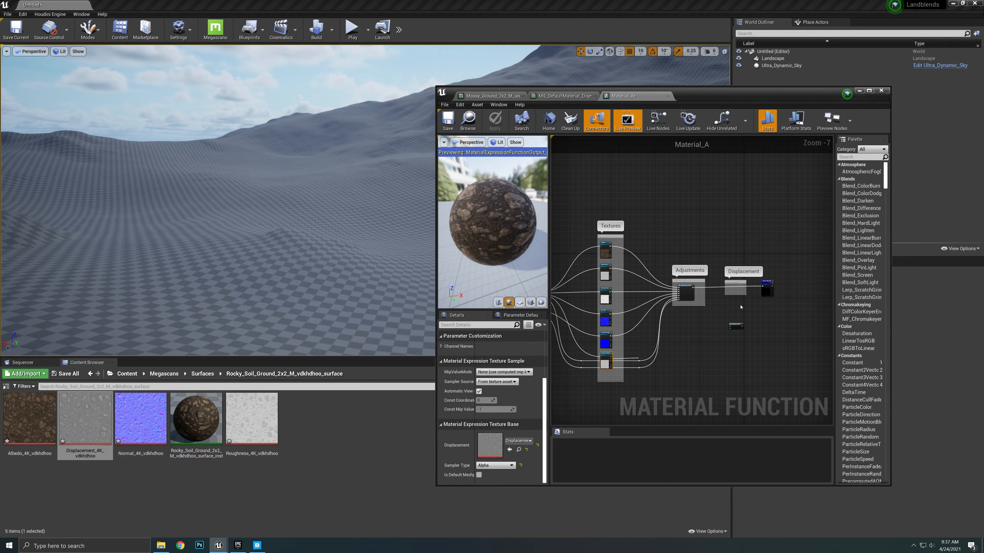
scroll(741, 307, "down", 1)
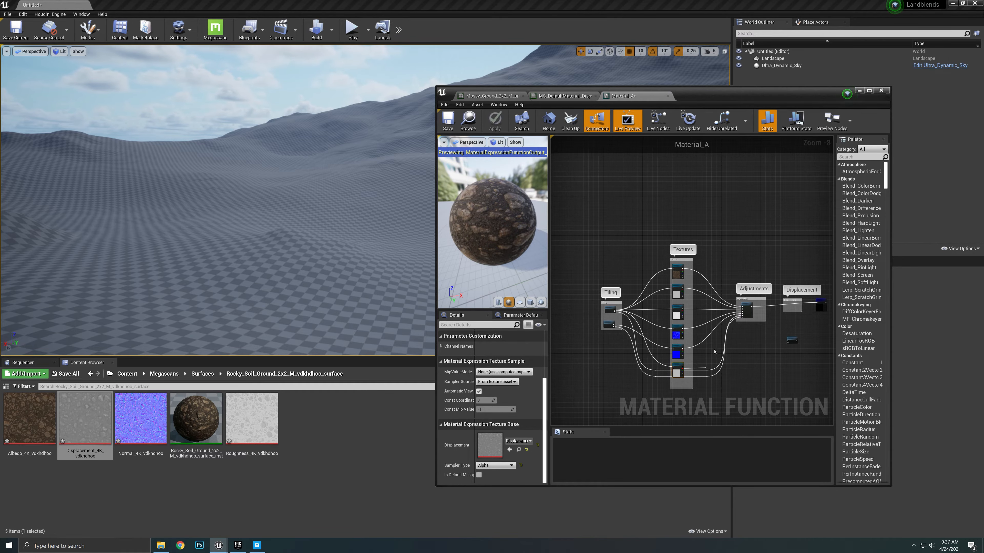
right_click_drag(725, 359, 700, 334)
scroll(700, 335, "up", 3)
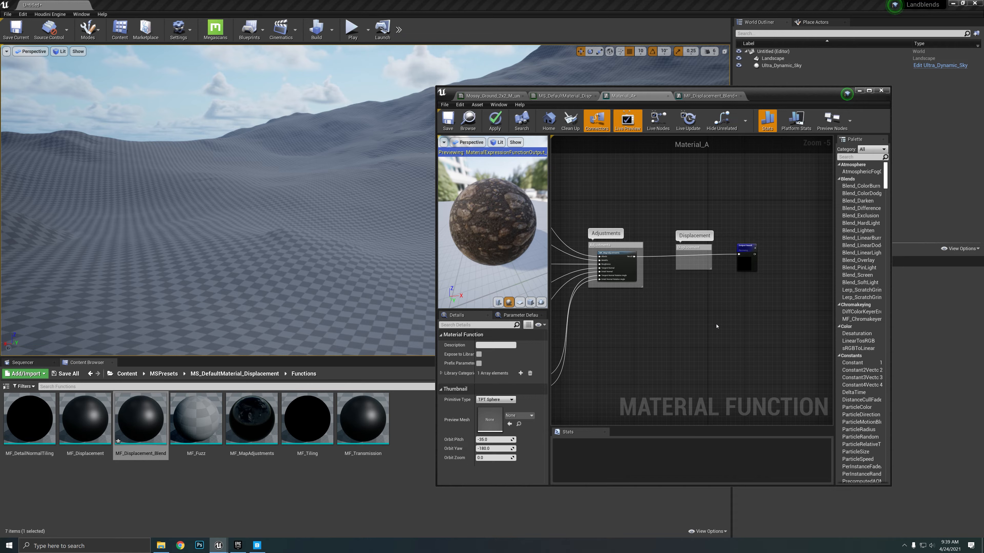
right_click_drag(638, 313, 686, 312)
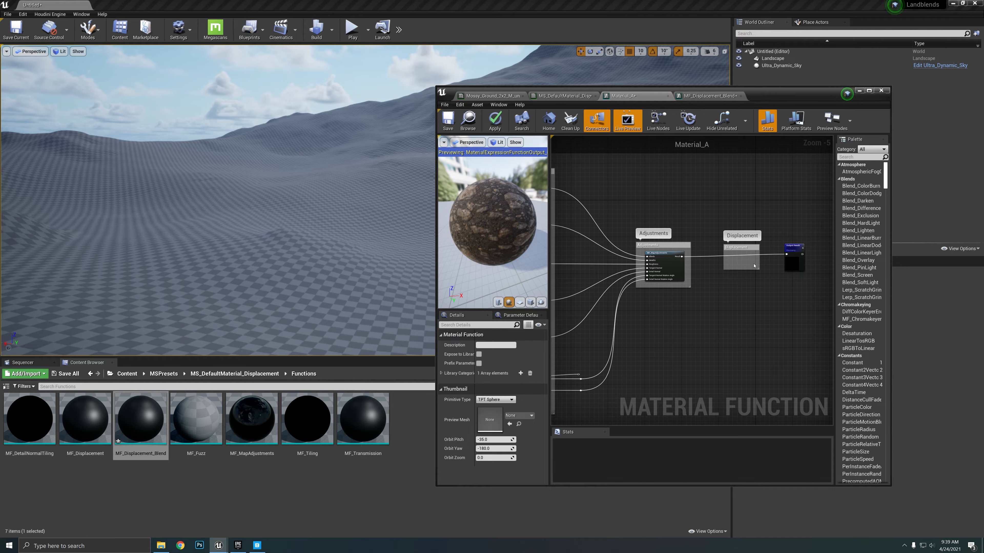
right_click_drag(626, 358, 650, 327)
scroll(665, 333, "up", 1)
scroll(650, 328, "down", 2)
scroll(598, 327, "up", 4)
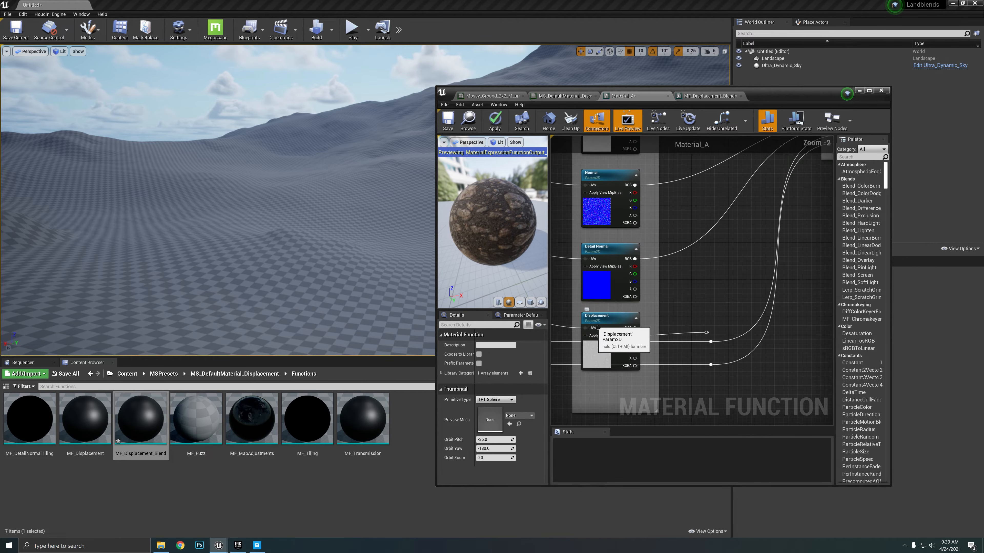
right_click_drag(731, 342, 585, 350)
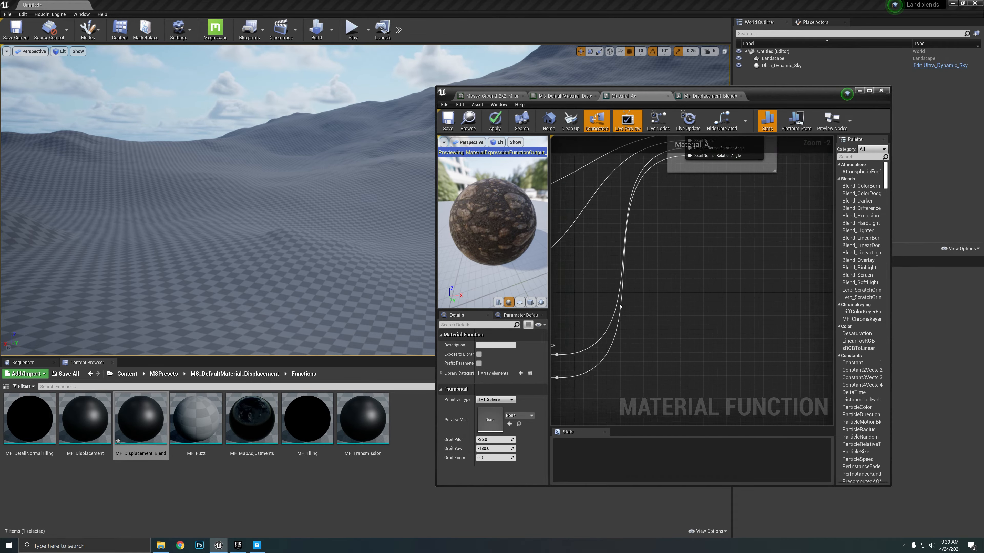
scroll(597, 354, "down", 5)
scroll(640, 333, "up", 2)
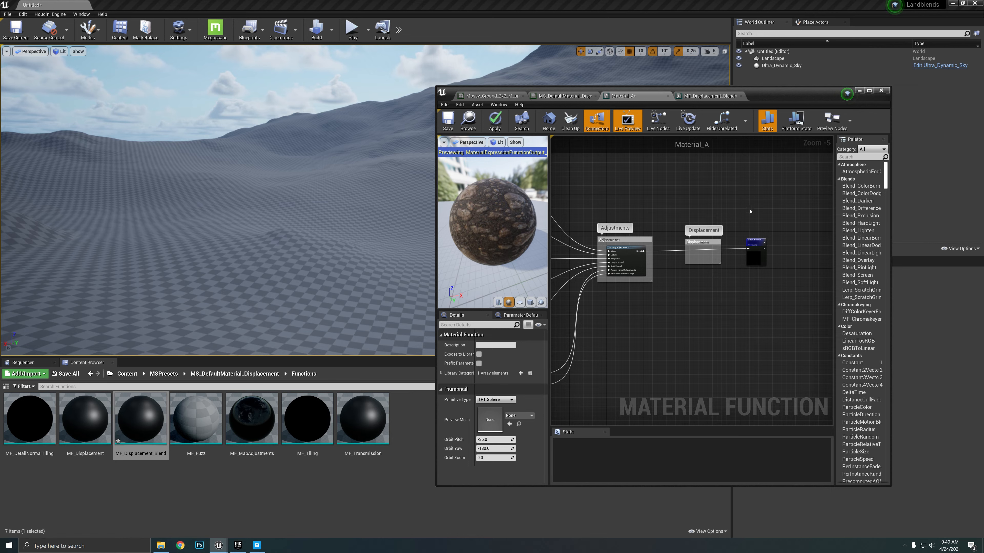
Step: Add a second FunctionOutput node below the Output Result node of Material_A
right_click_drag(703, 315, 674, 303)
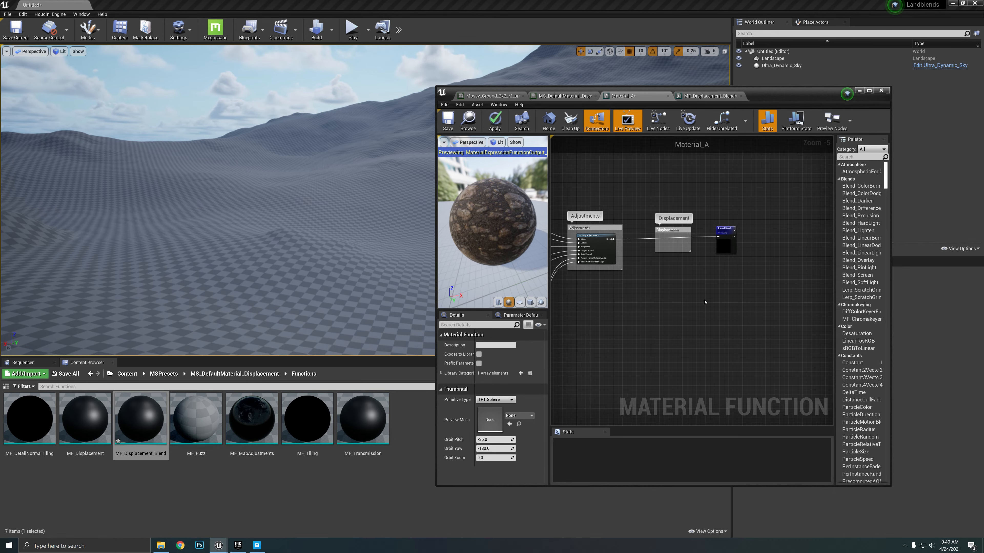
right_click(705, 301)
type("outp")
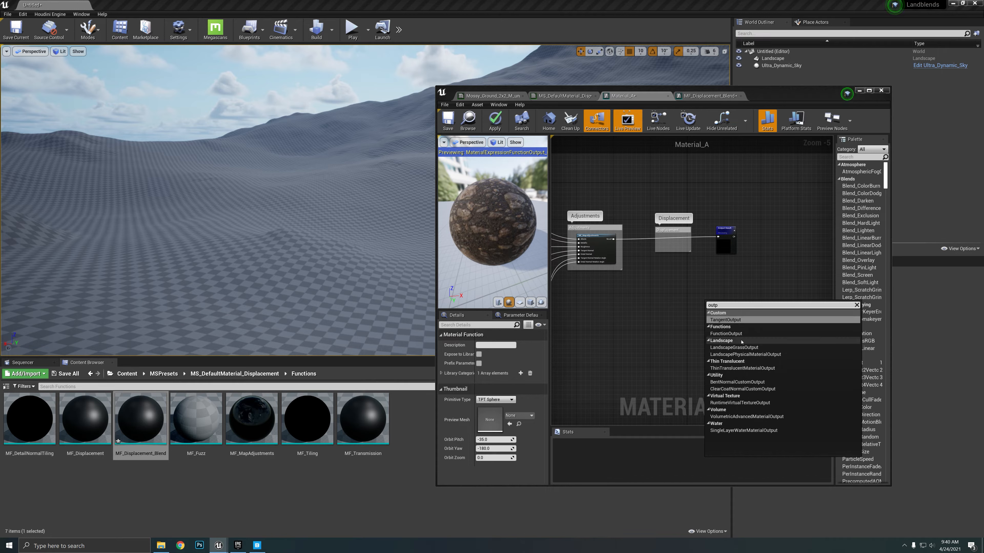
left_click(727, 334)
Step: Move the new output node closer beneath Output Result and connect the Displacement texture's red channel to it
right_click_drag(690, 306, 758, 291)
scroll(741, 292, "down", 1)
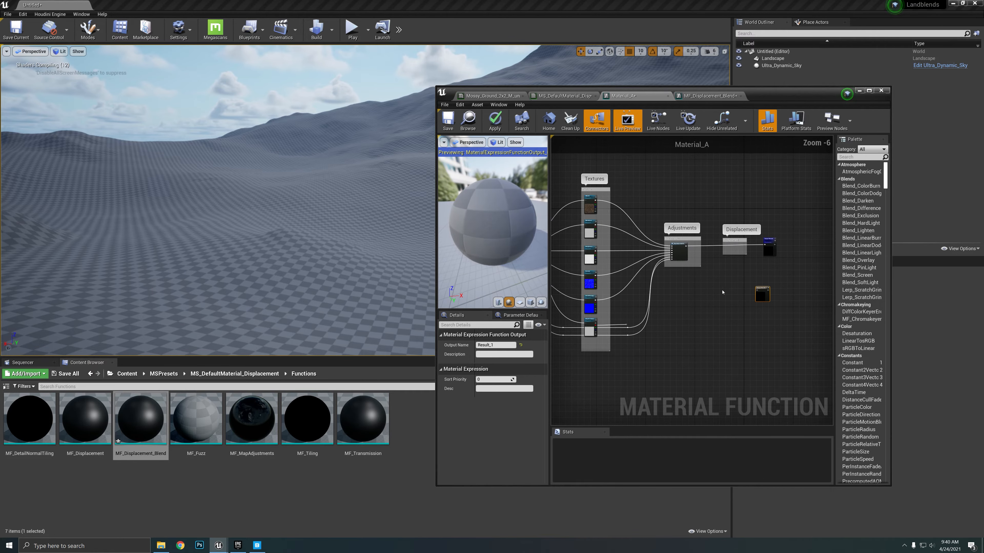
scroll(595, 334, "up", 1)
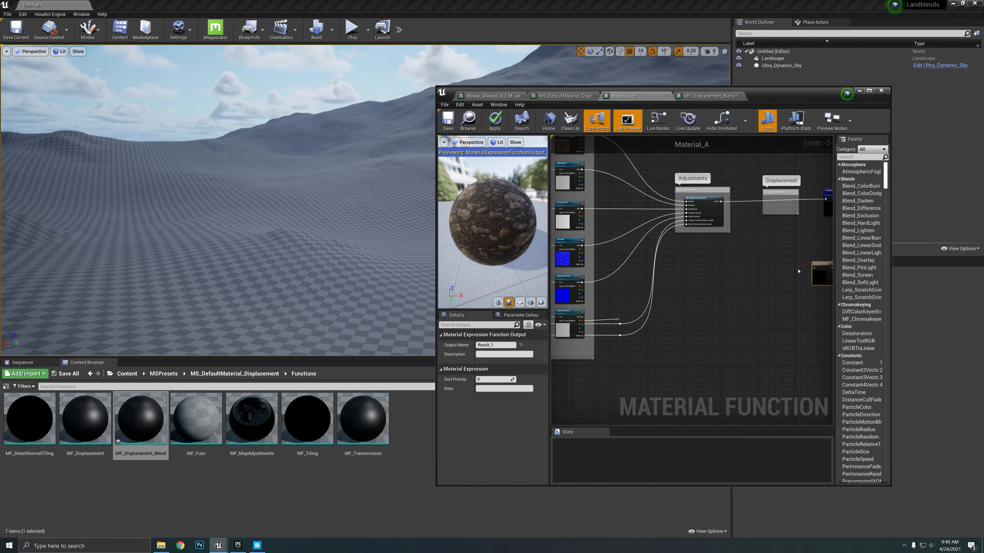
left_click_drag(819, 267, 782, 275)
scroll(620, 322, "up", 3)
scroll(668, 325, "down", 5)
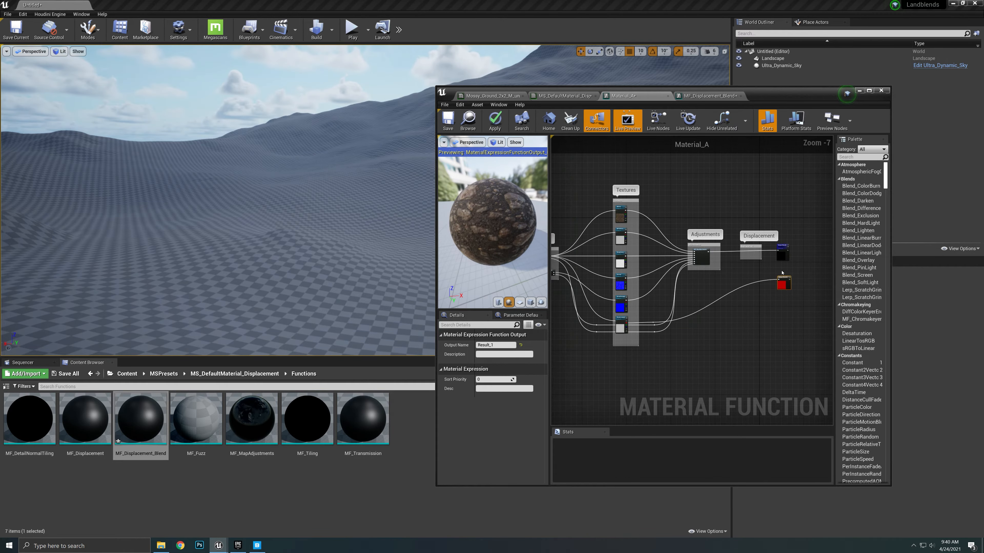
Step: Rename the new function output as Height, and apply and save Material_A
right_click_drag(733, 283, 782, 290)
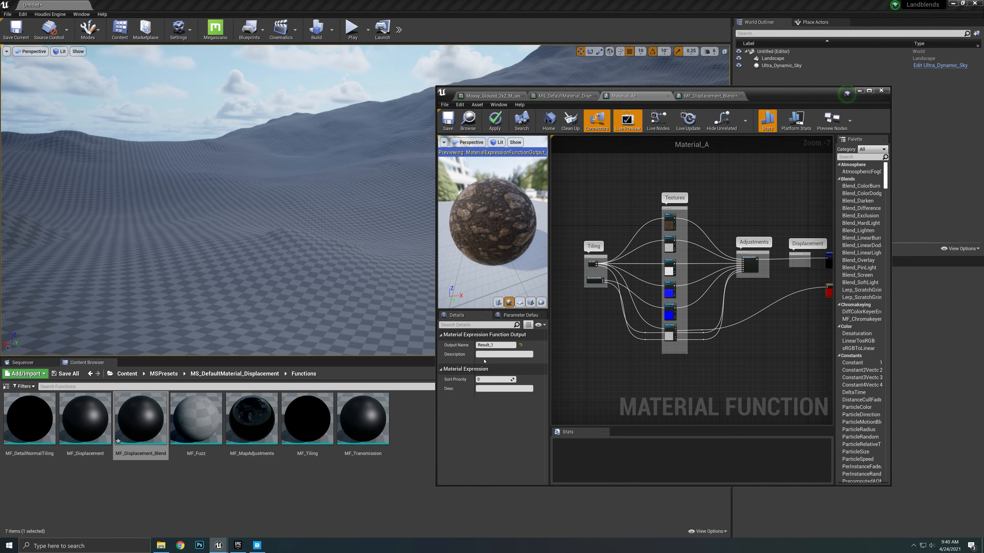
left_click(486, 345)
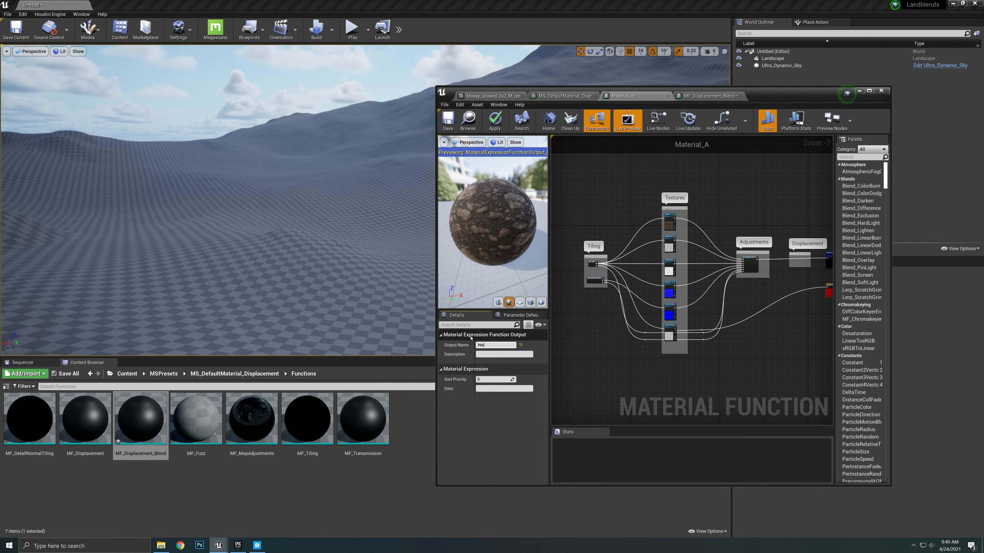
key("Return")
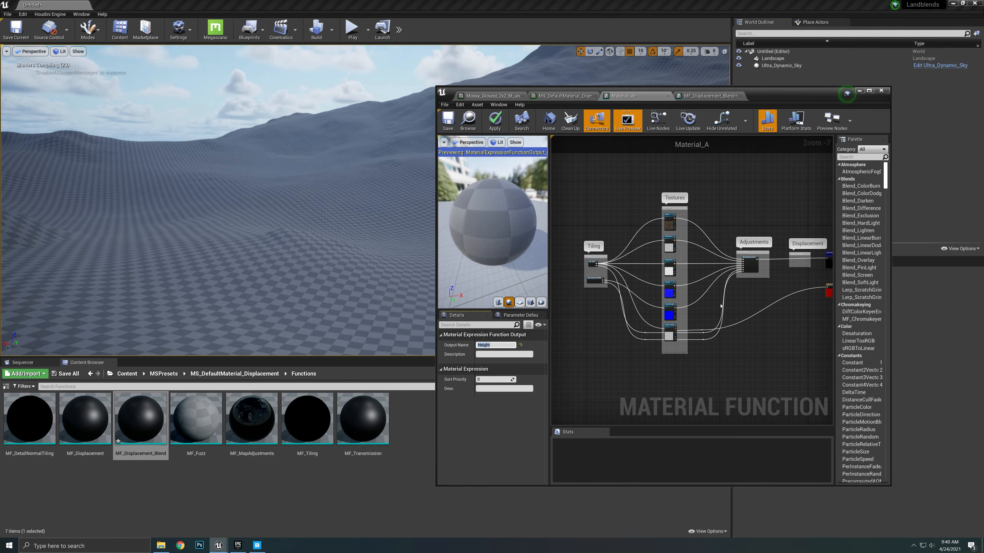
right_click_drag(772, 307, 727, 295)
scroll(701, 295, "up", 2)
scroll(726, 295, "down", 3)
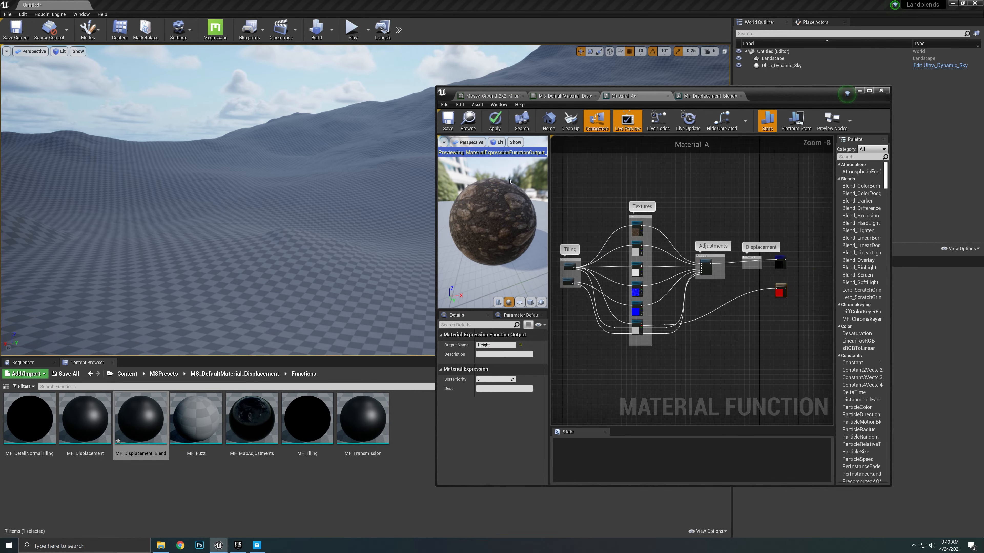
left_click(491, 126)
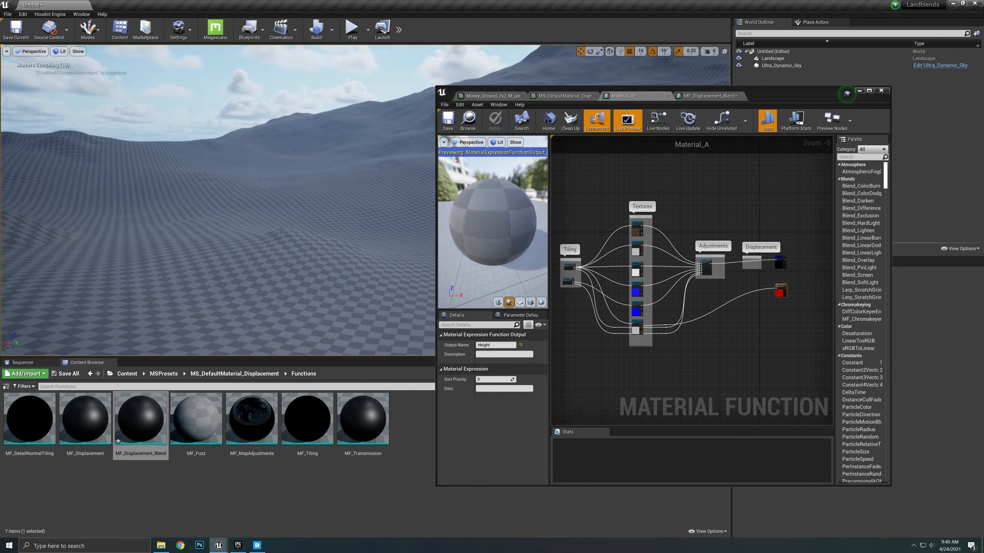
left_click(448, 120)
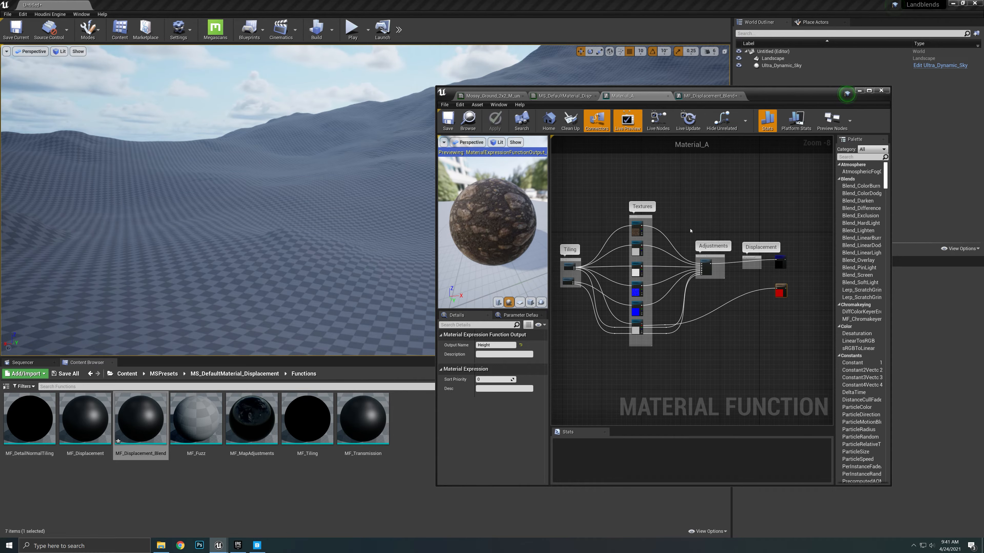
Step: Create a folder named BlendMat in the root Content folder and open it
right_click_drag(557, 375, 579, 380)
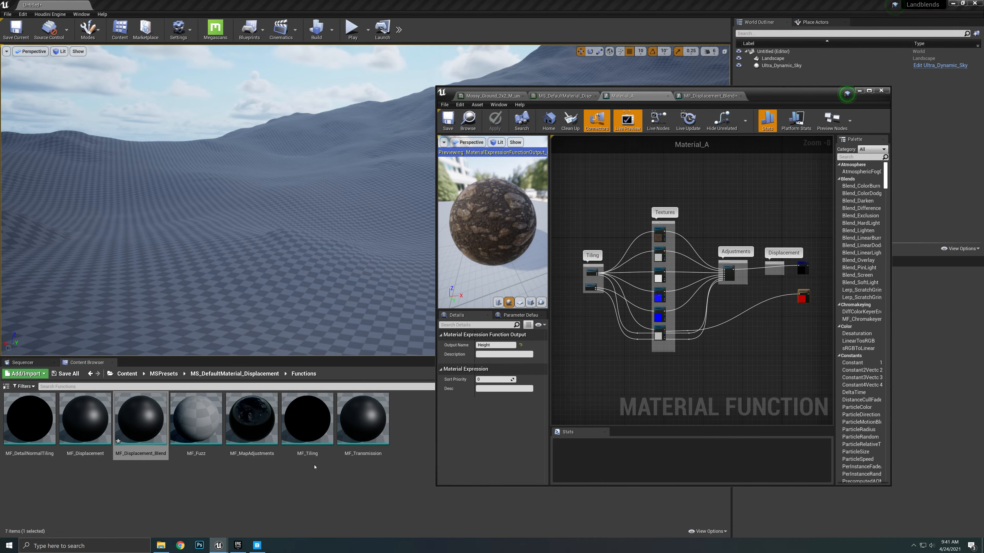
left_click(127, 374)
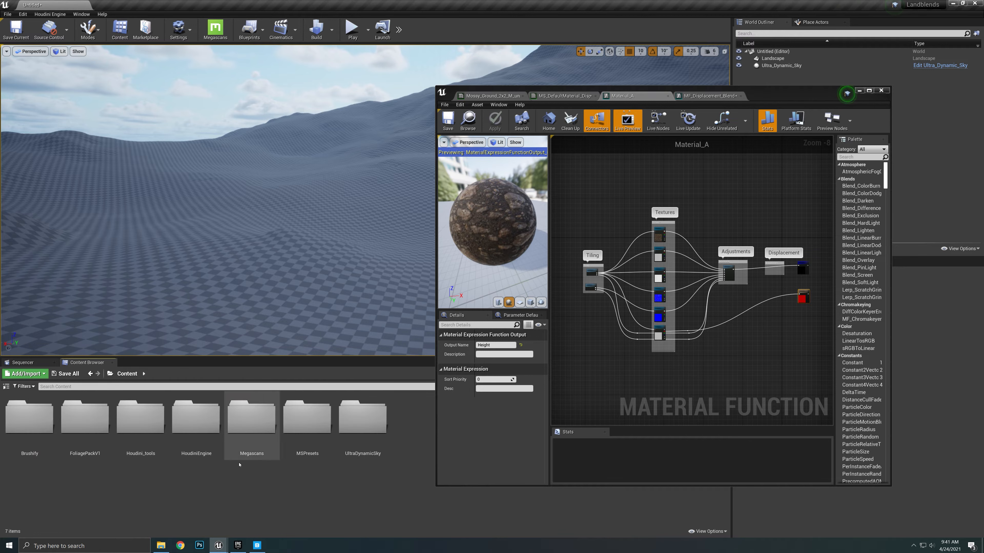
right_click(249, 484)
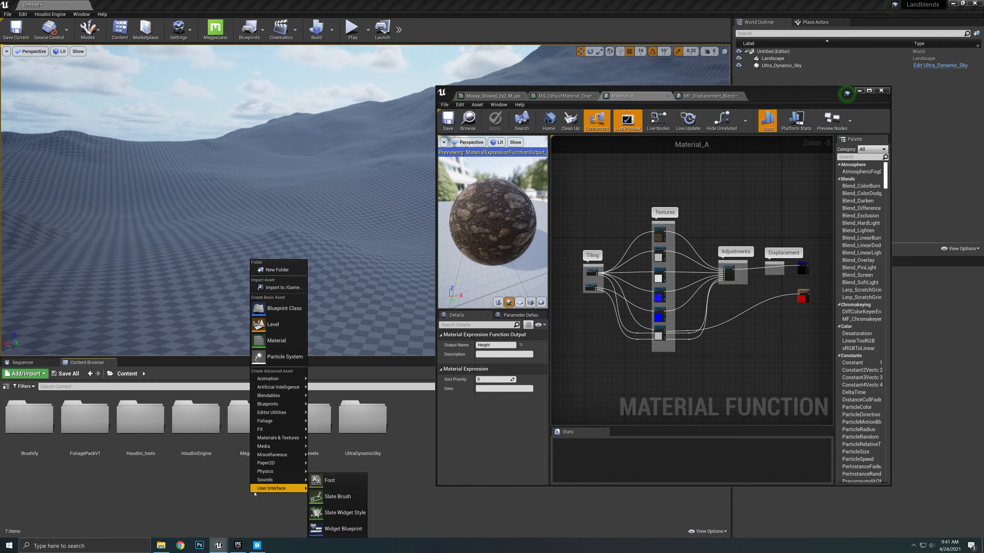
left_click(278, 270)
type("Blen")
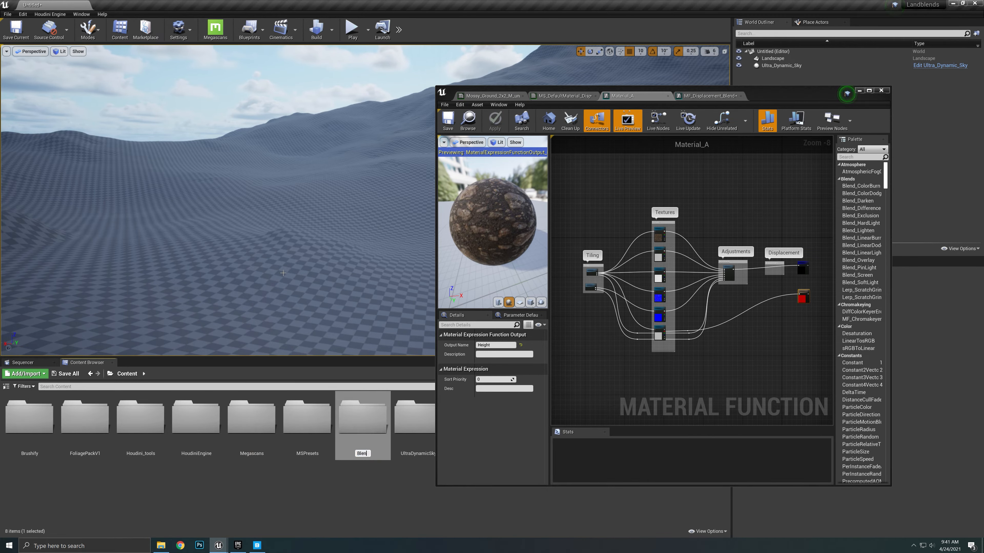
type("dMat")
key("Return")
key("Return")
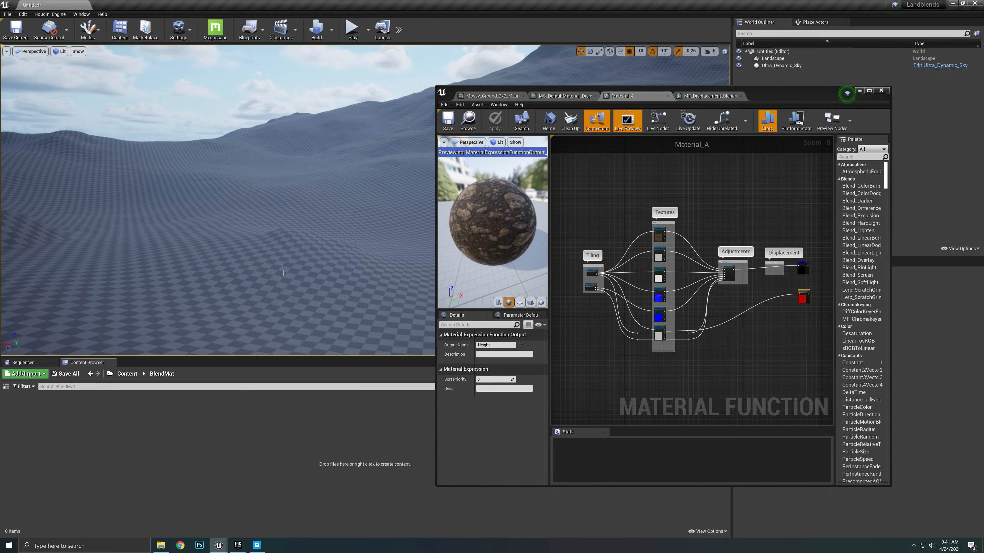
Step: Create a material named Landscape_blend_disp in the BlendMat folder and open it for editing
right_click(78, 429)
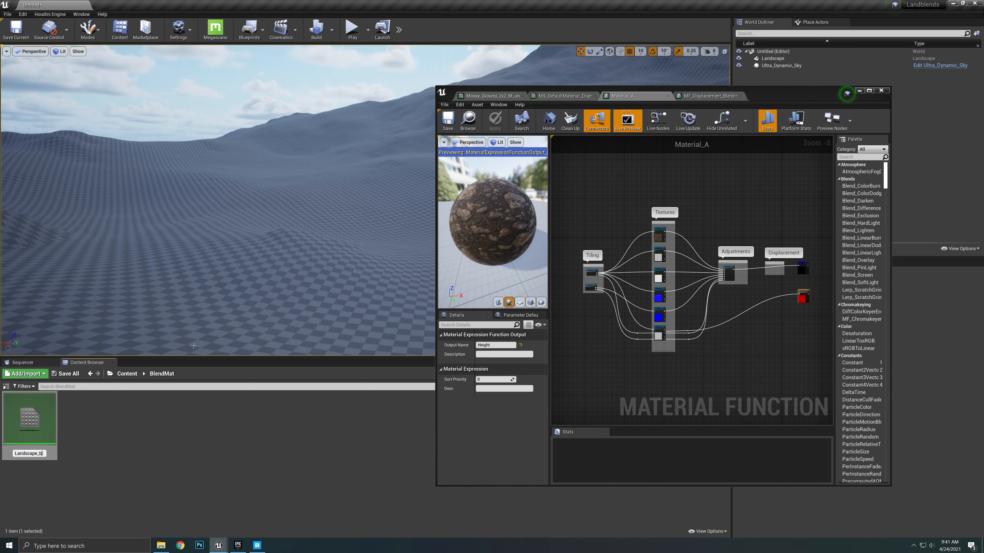
key("Return")
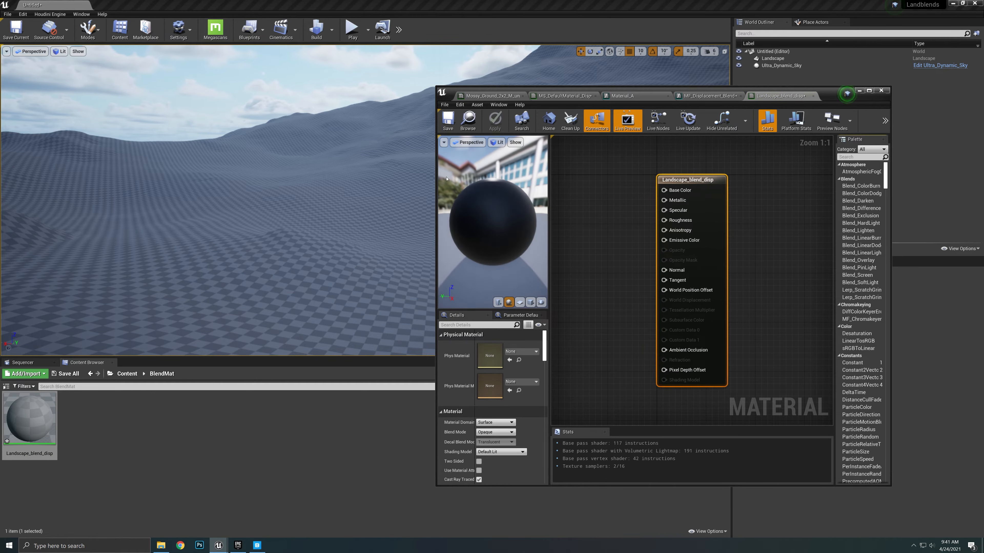
Step: Locate the Material_A function among the project assets and add it as a node beside the main node in the Landscape_blend_disp graph
left_click(686, 98)
scroll(616, 219, "up", 1)
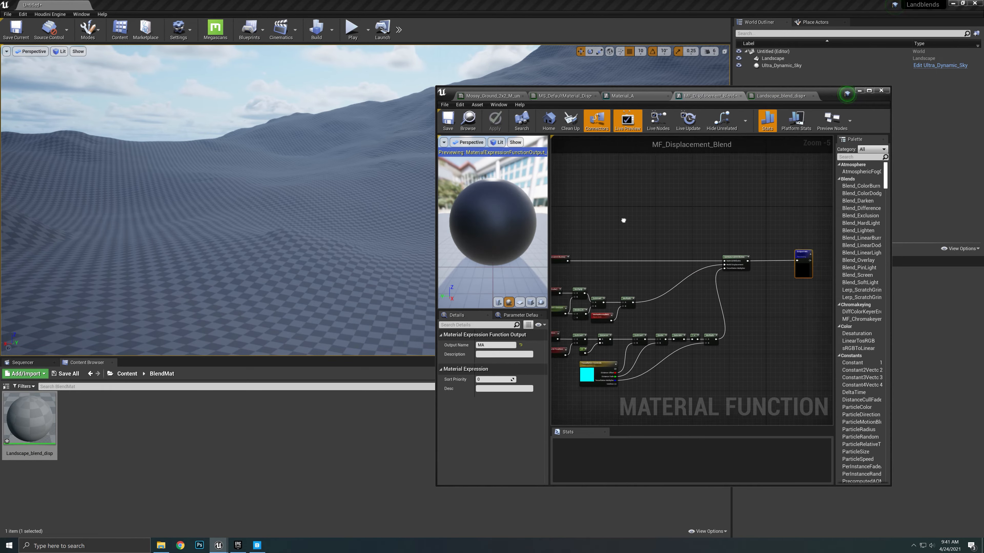
left_click(623, 96)
left_click(469, 124)
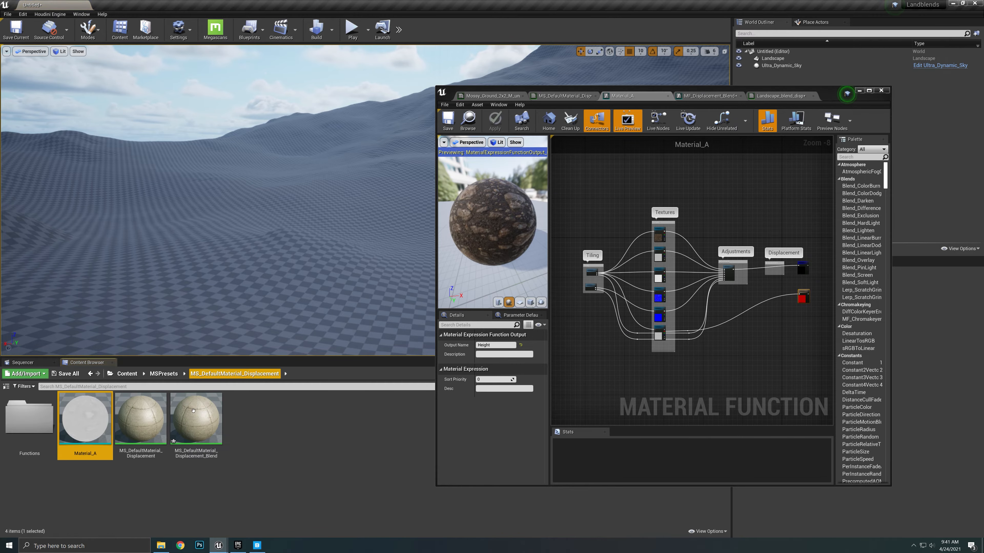
left_click(779, 96)
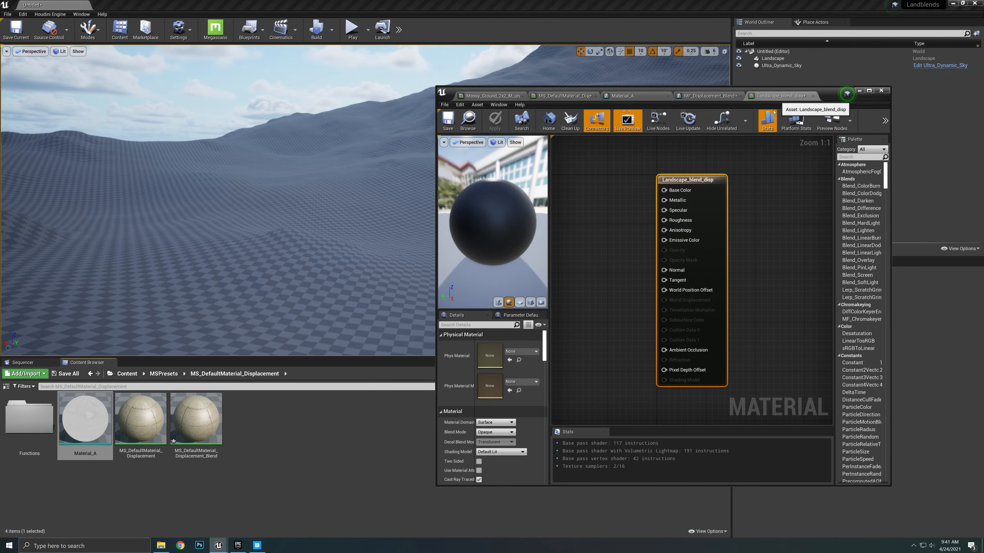
scroll(691, 281, "down", 2)
left_click_drag(96, 431, 593, 279)
scroll(600, 279, "up", 4)
scroll(666, 299, "down", 4)
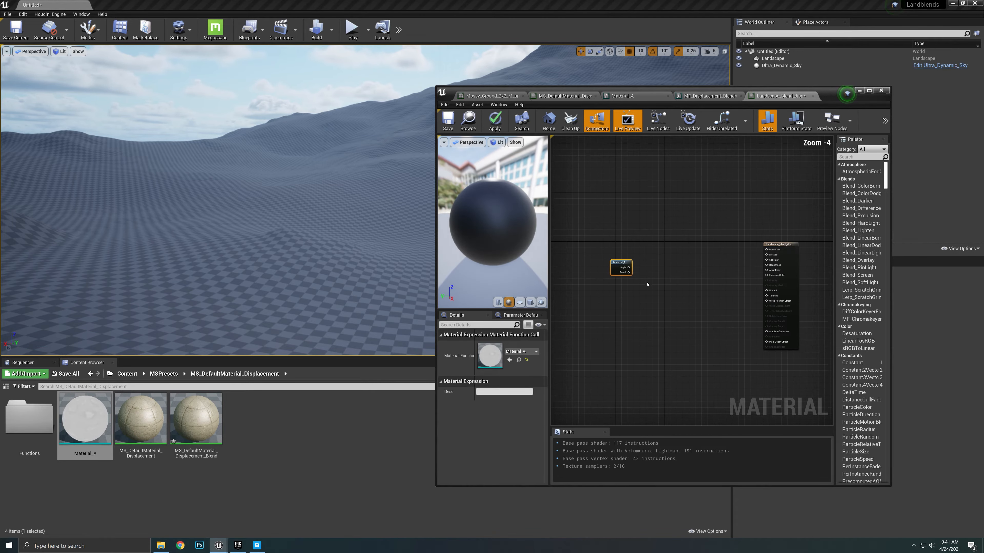
scroll(642, 281, "up", 4)
right_click_drag(640, 284, 616, 270)
scroll(617, 269, "down", 4)
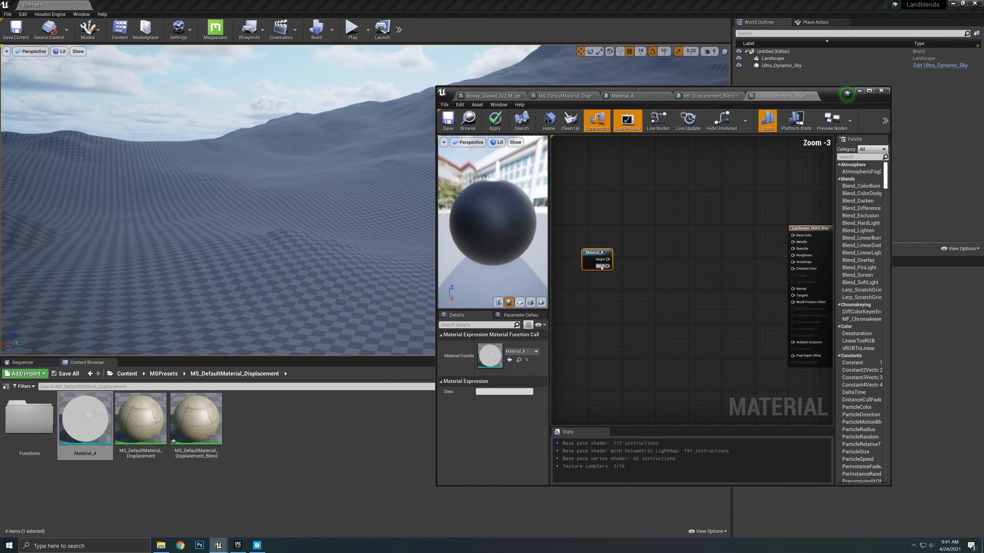
scroll(617, 263, "up", 4)
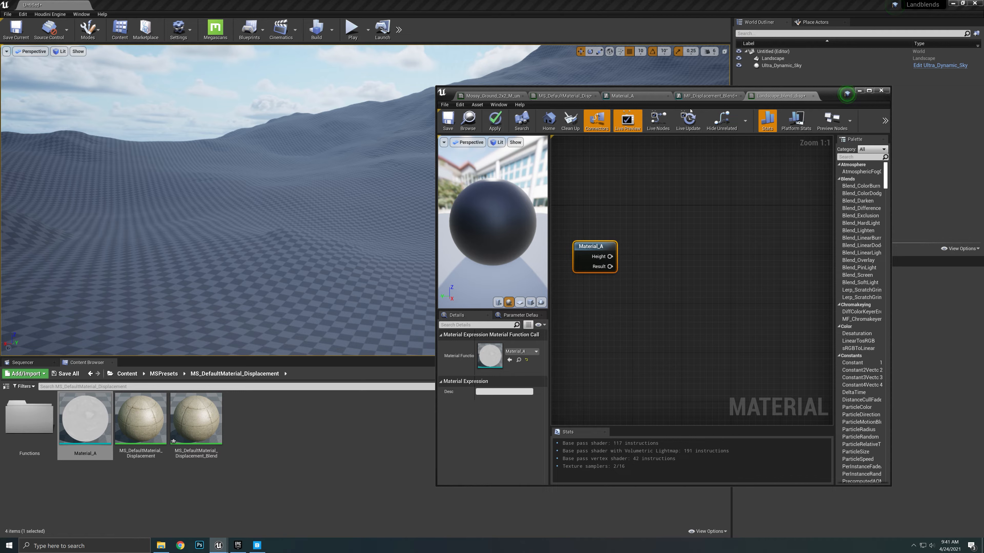
Step: In the Material_A function, rename the Result output as Material and apply the change
left_click(645, 97)
scroll(771, 264, "up", 7)
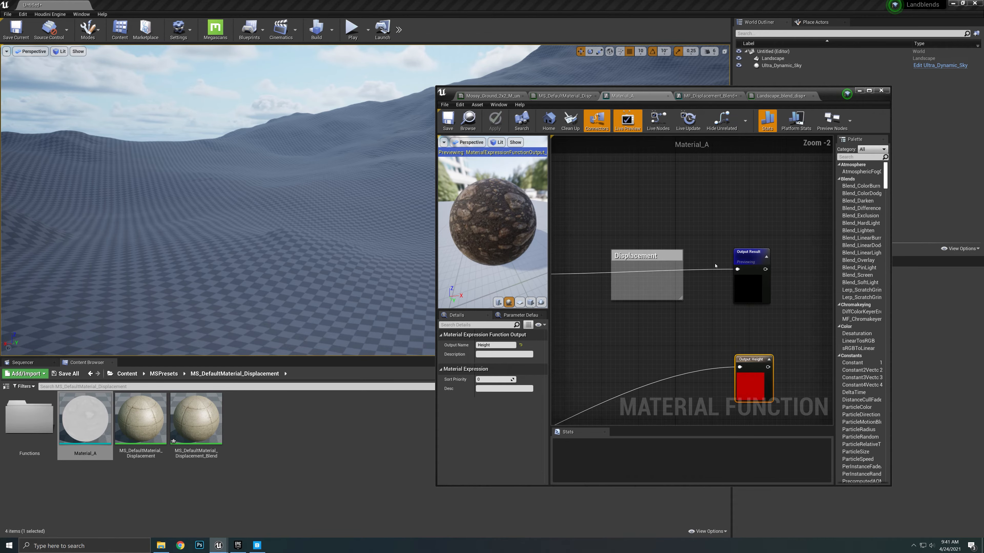
left_click(756, 252)
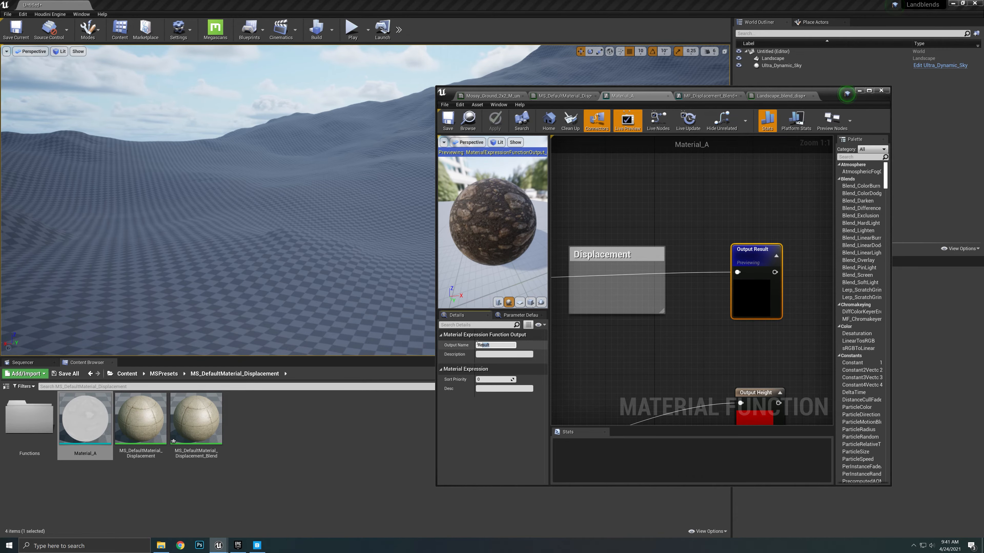
left_click_drag(477, 344, 469, 338)
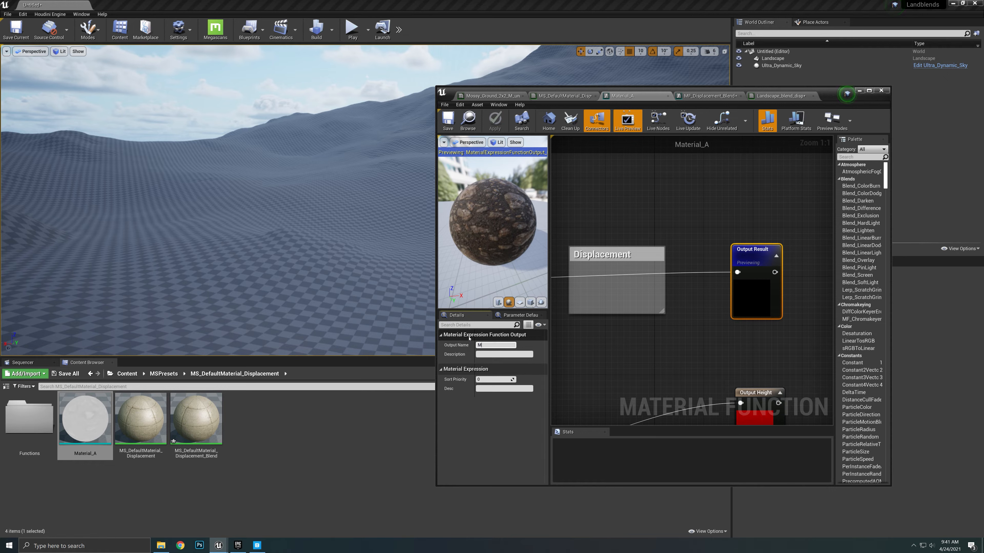
type("Material")
key("Return")
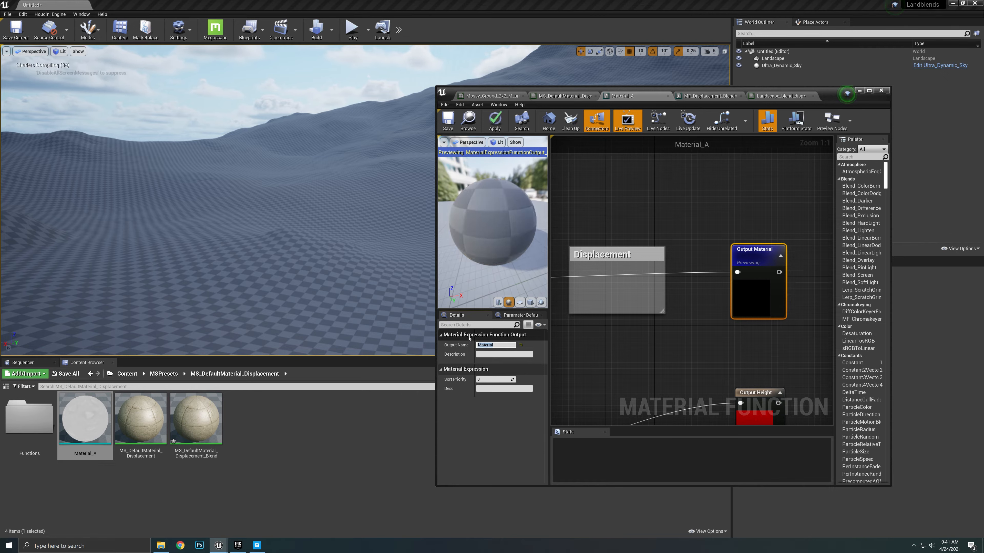
left_click(494, 124)
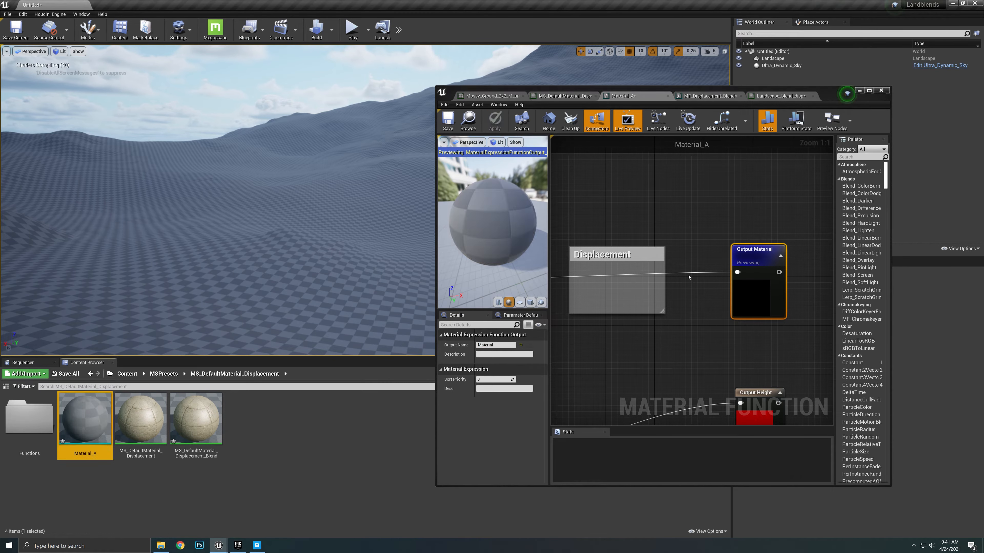
Step: Return to the Landscape_blend_disp graph and move its main material node slightly higher than the Material_A node
left_click(782, 97)
scroll(658, 252, "down", 1)
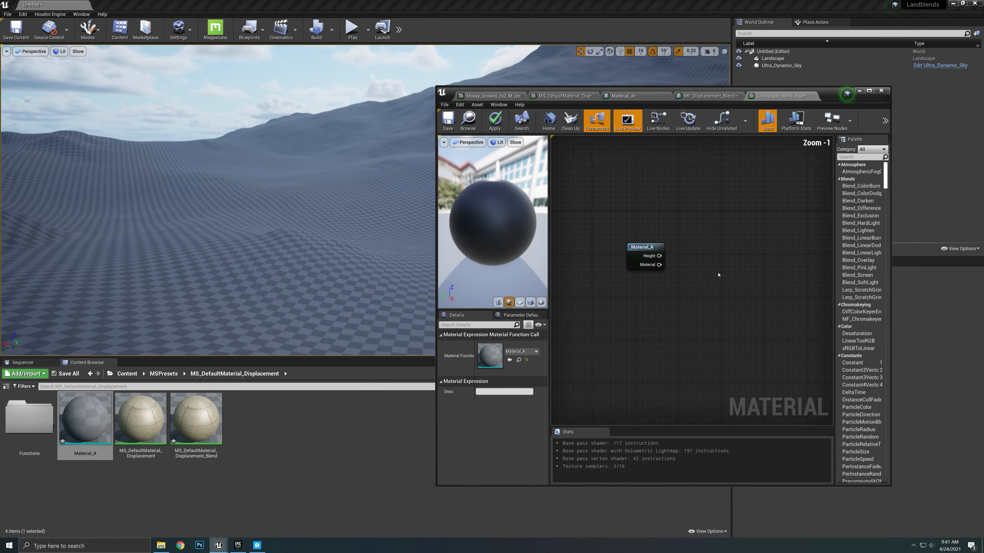
scroll(648, 283, "down", 4)
right_click_drag(719, 275, 625, 290)
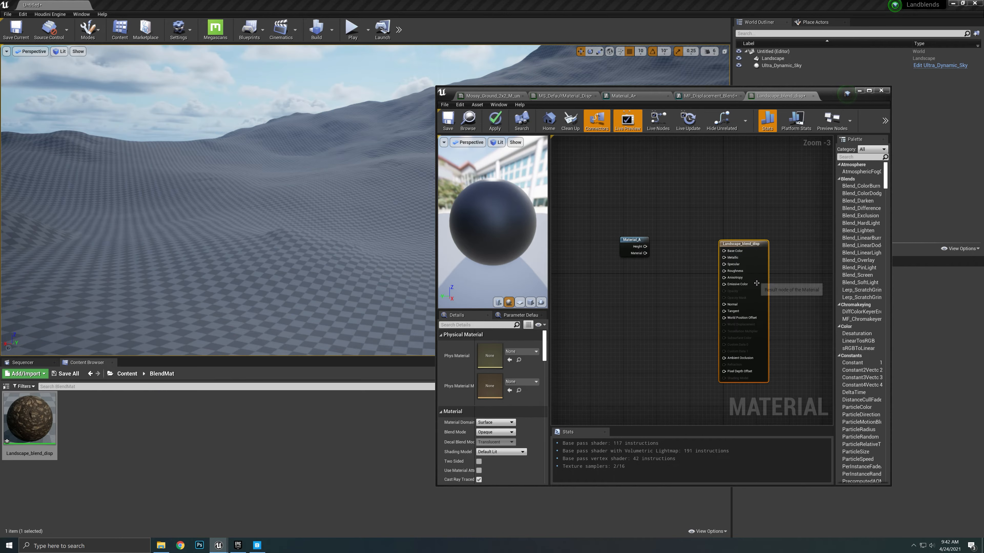
right_click_drag(693, 269, 650, 288)
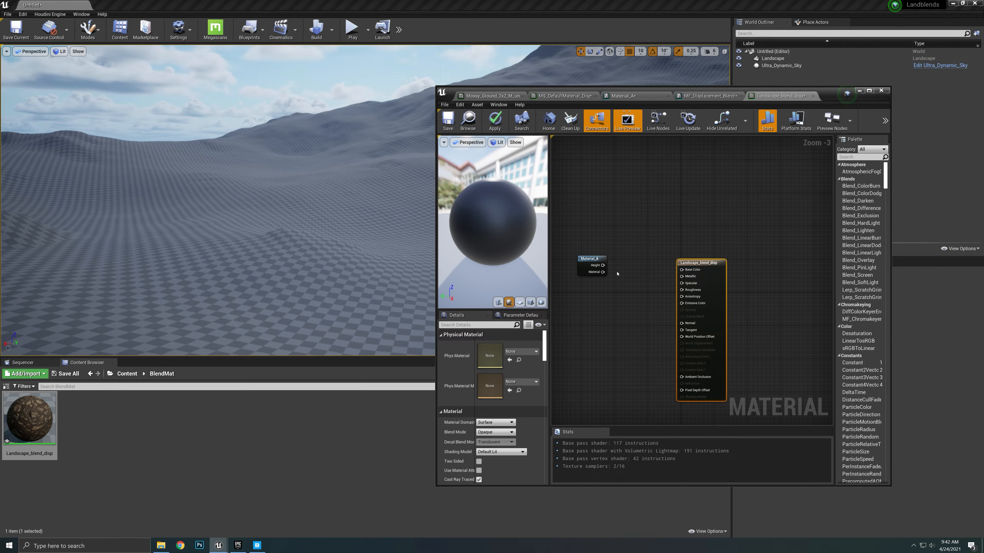
left_click_drag(710, 263, 714, 247)
right_click_drag(619, 320, 655, 326)
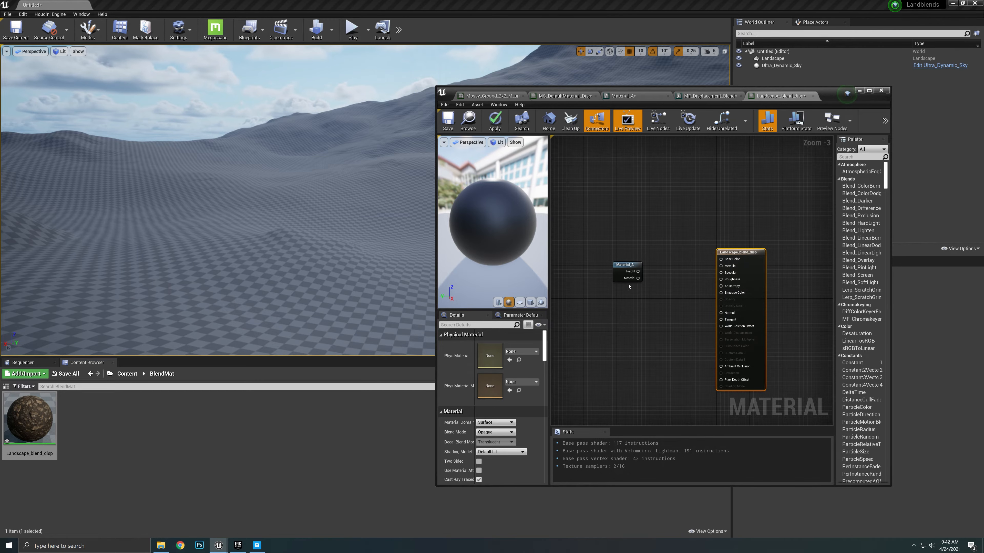
Step: Enable Use Material Attributes, connect Material_A's Material output to the material's attributes input, and inspect the preview sphere
left_click(478, 470)
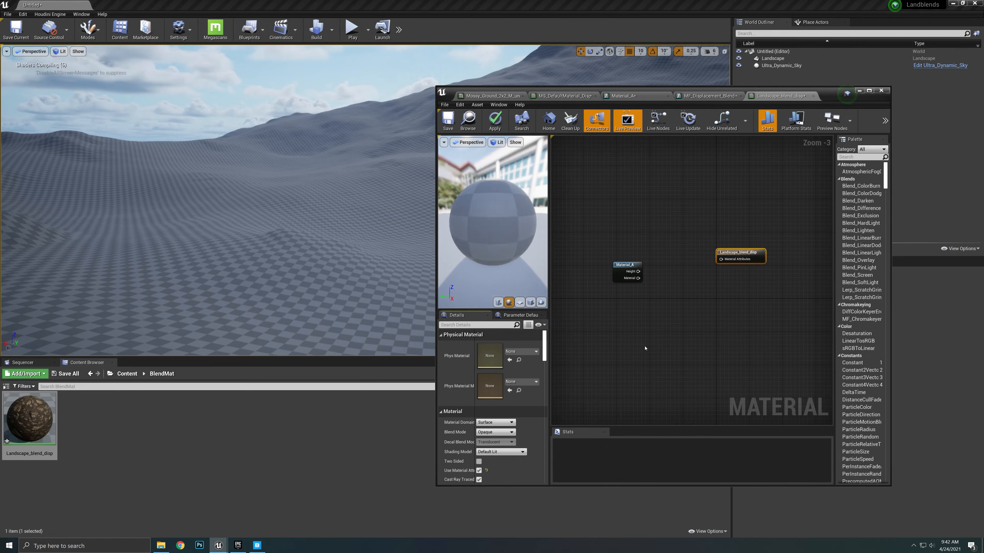
left_click_drag(638, 278, 727, 258)
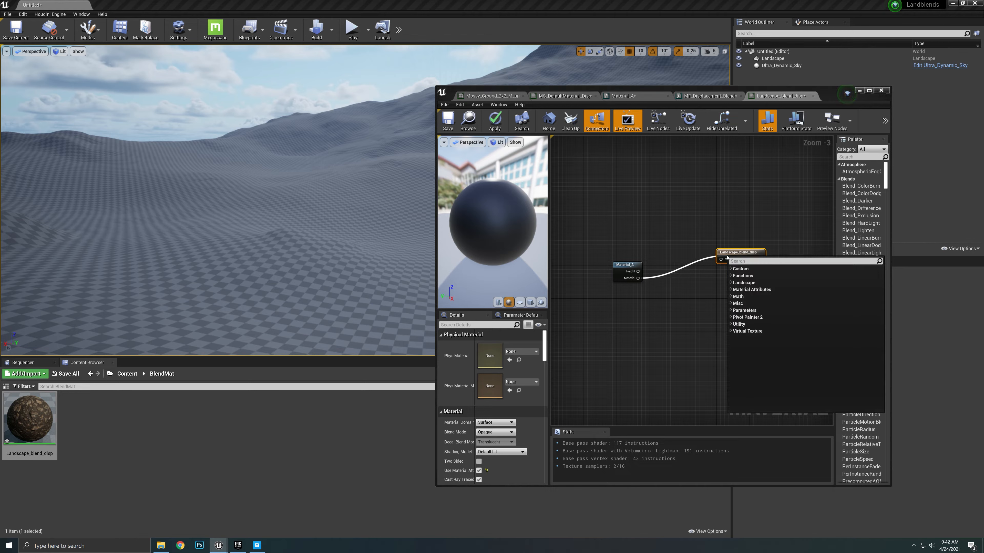
left_click(648, 286)
left_click_drag(641, 280, 721, 259)
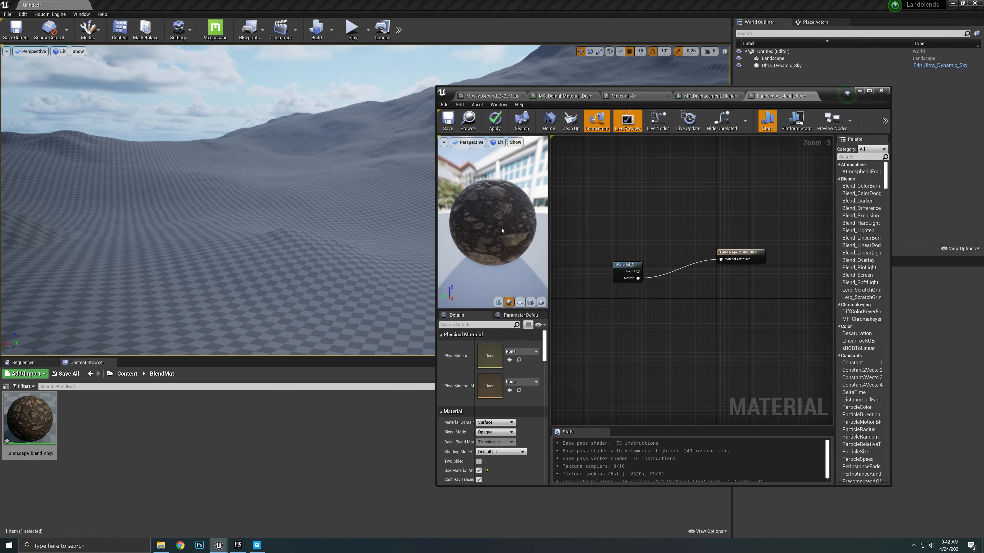
left_click_drag(502, 231, 433, 169)
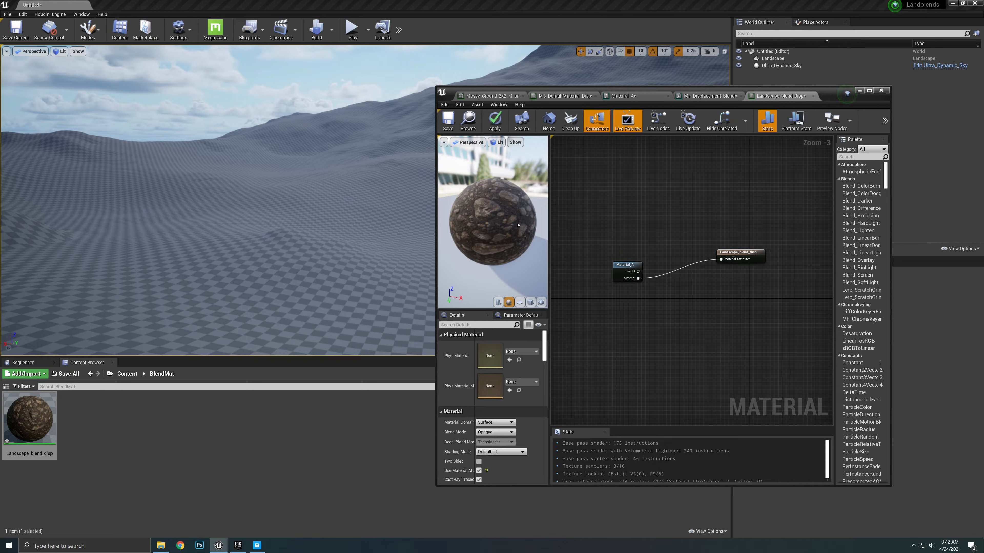
left_click_drag(518, 224, 516, 224)
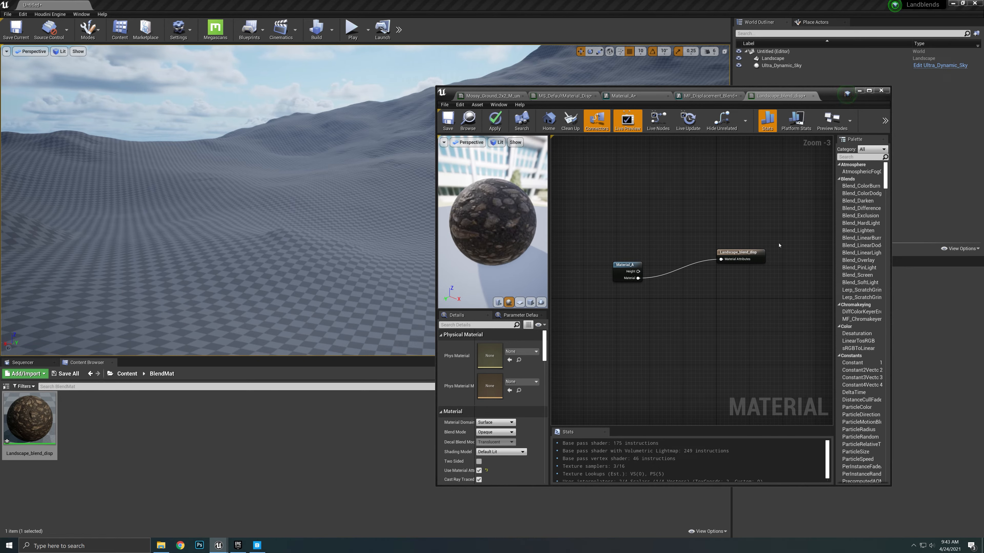
Step: Disable Use Material Attributes for Landscape_blend_disp and move the Material_A node farther away from the main material node
left_click_drag(738, 255, 741, 256)
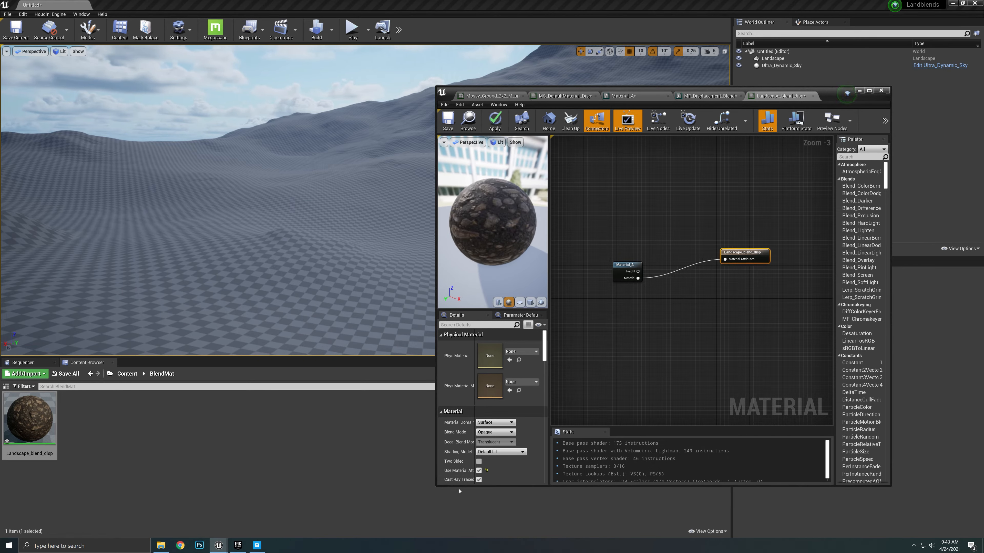
left_click(479, 471)
left_click_drag(628, 272, 581, 263)
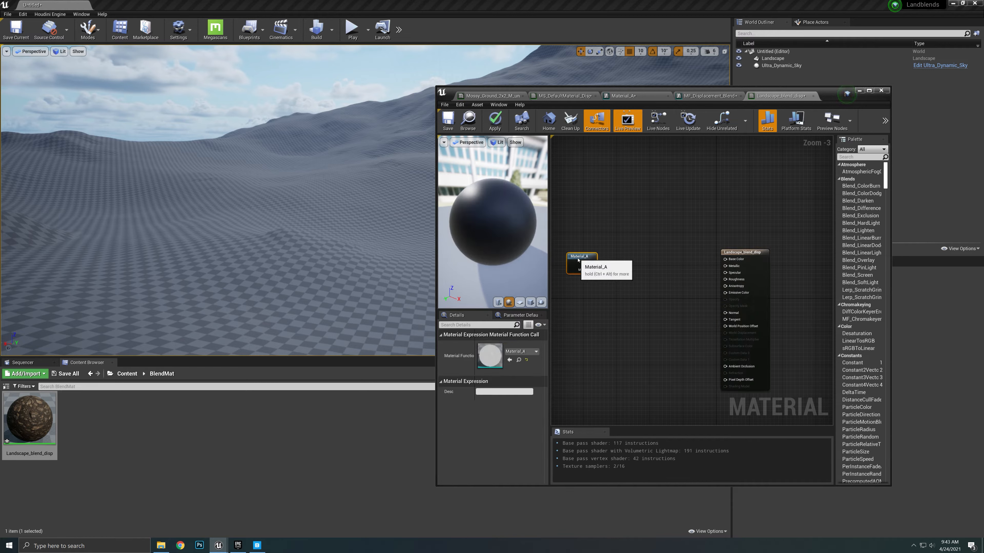
left_click(592, 271)
right_click(593, 270)
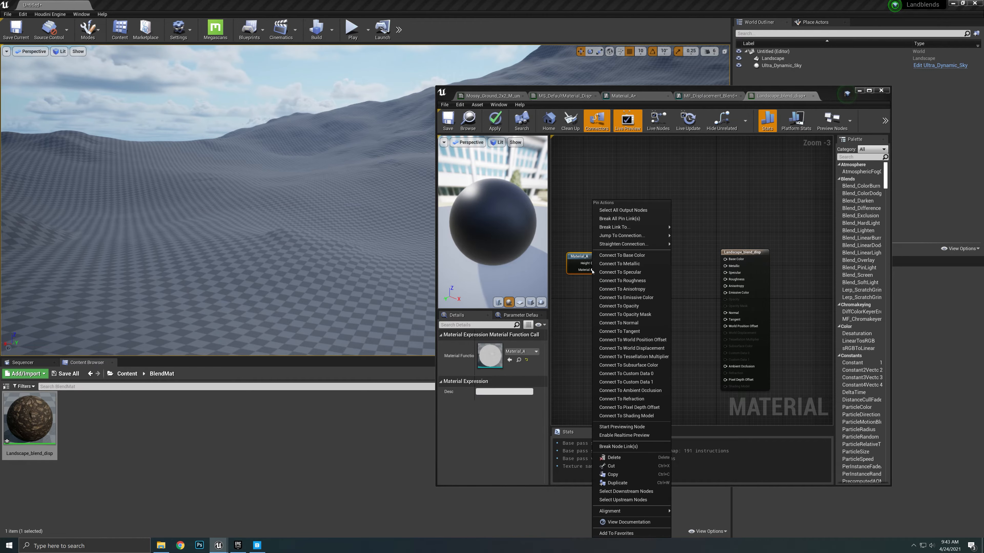
mouse_move(627, 243)
left_click(716, 254)
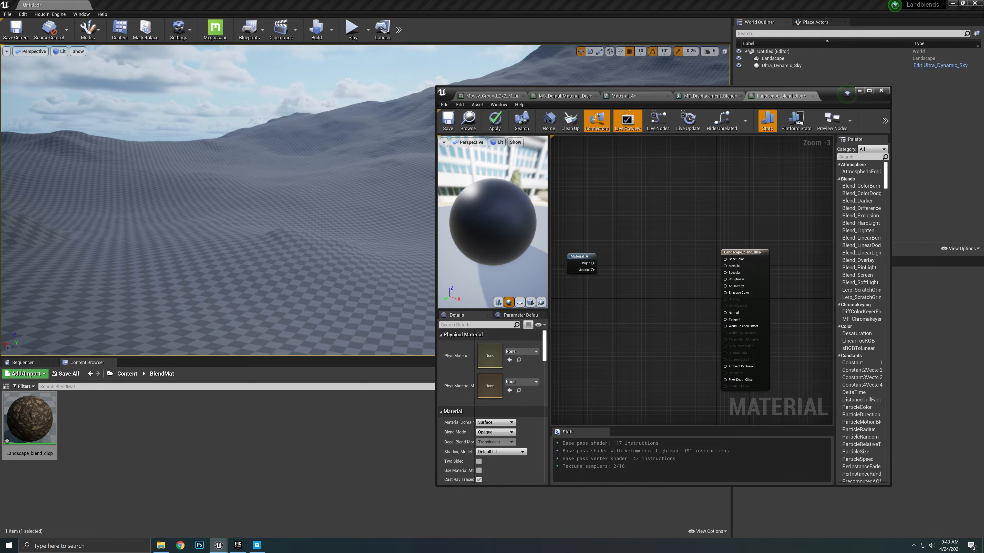
Step: Open the Material_A function from its node and duplicate the Material_A asset as Material_B in the MS_DefaultMaterial_Displacement folder
right_click_drag(659, 302, 676, 298)
double_click(589, 256)
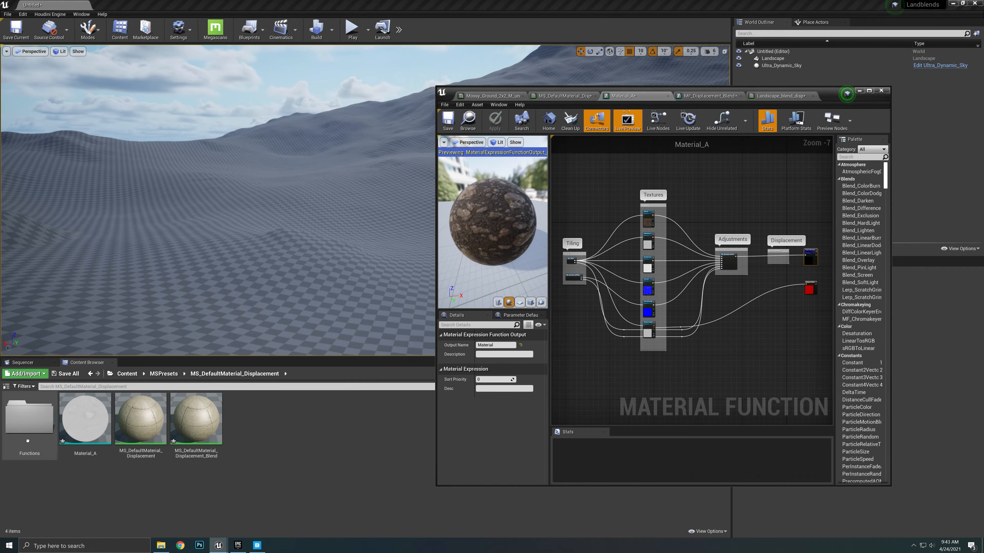
right_click(81, 422)
left_click(136, 273)
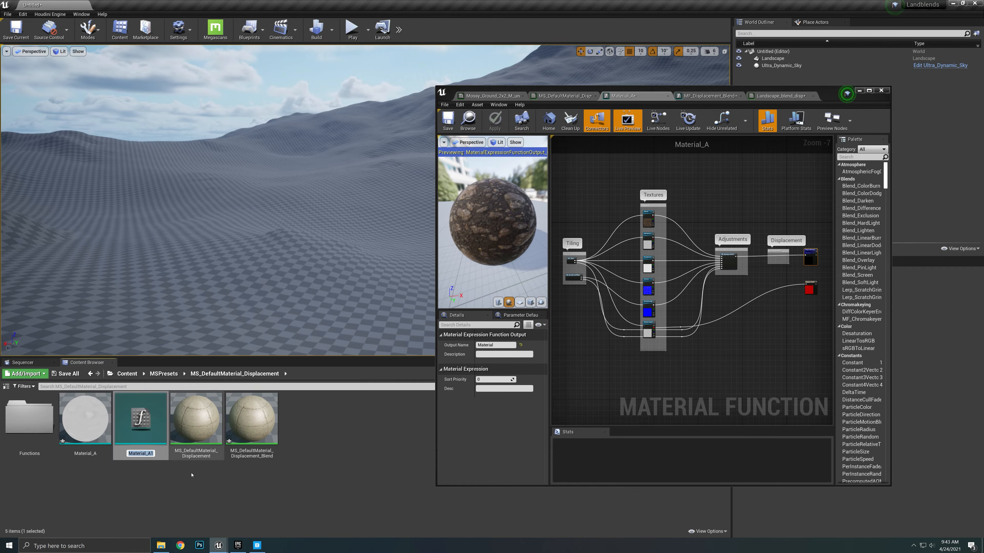
key("BackSpace")
key("BackSpace")
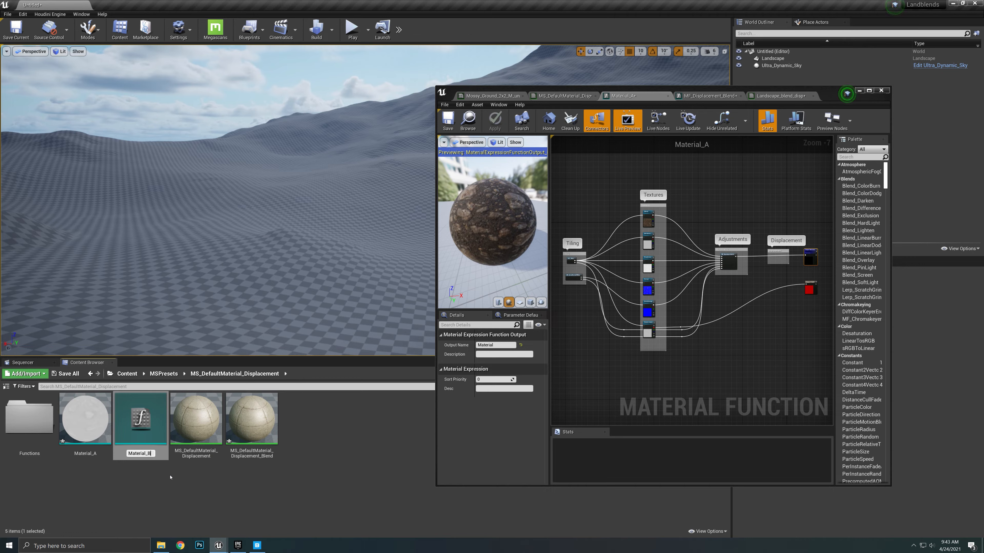
key("Return")
Step: Duplicate the Material_B function and name the copy Material_C
right_click(150, 428)
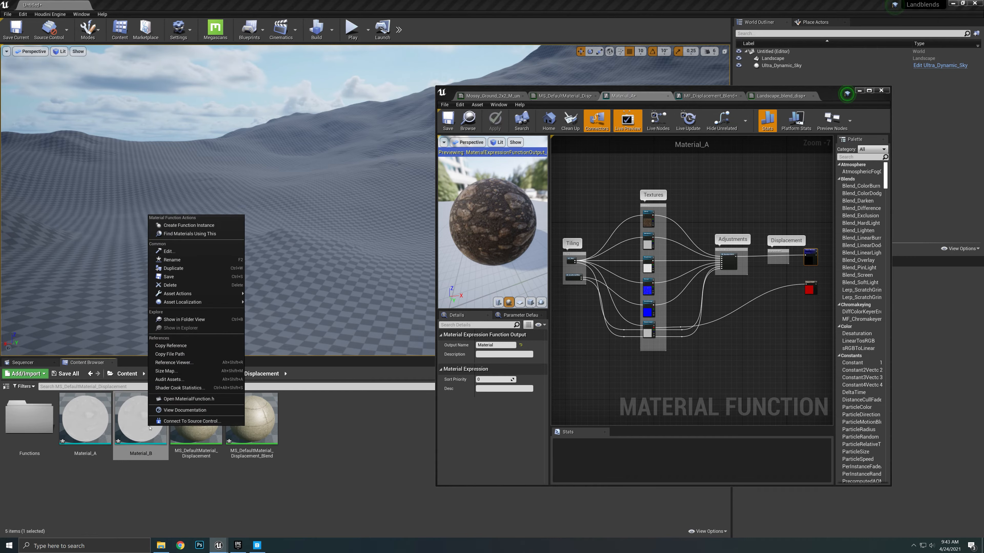
left_click(173, 268)
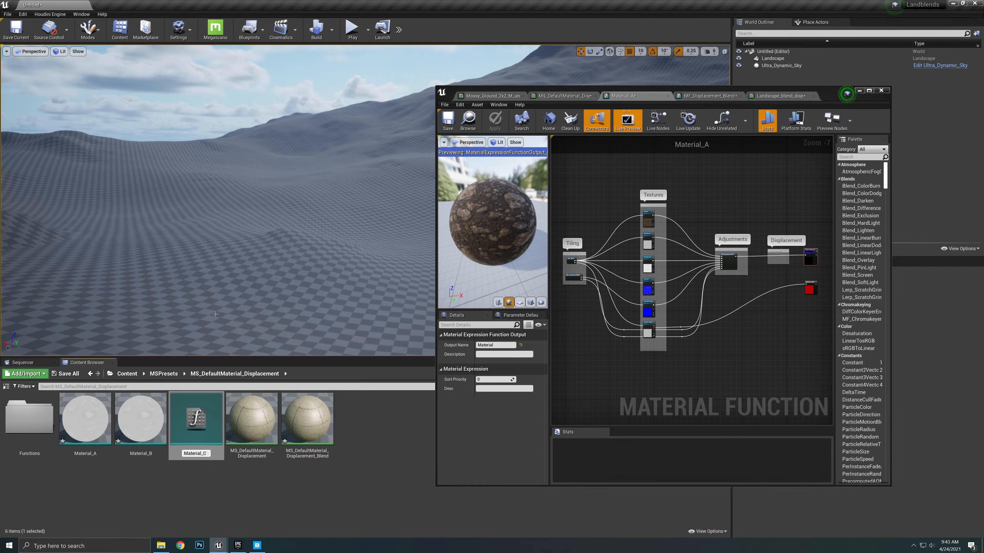
key("Return")
Step: Duplicate the Material_C function and name the copy Material_D
right_click(202, 411)
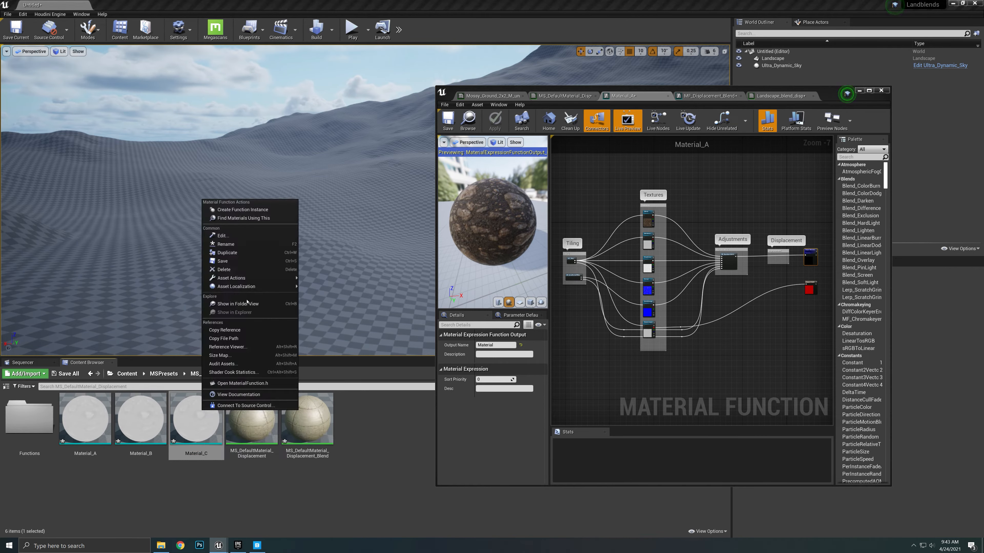
left_click(264, 253)
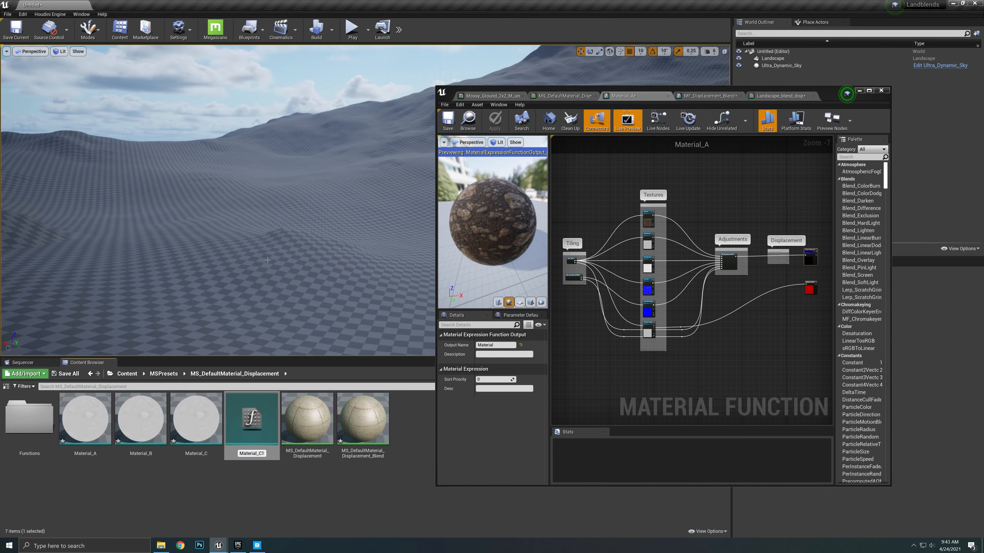
key("BackSpace")
key("BackSpace")
type("D")
key("Return")
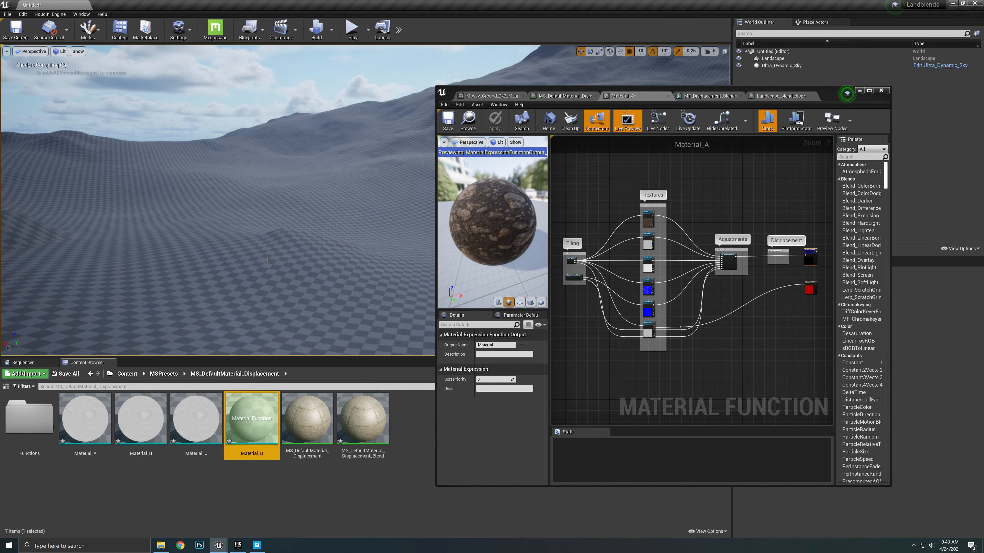
mouse_move(641, 189)
right_mouse_down()
mouse_move(664, 224)
mouse_move(650, 186)
right_mouse_up()
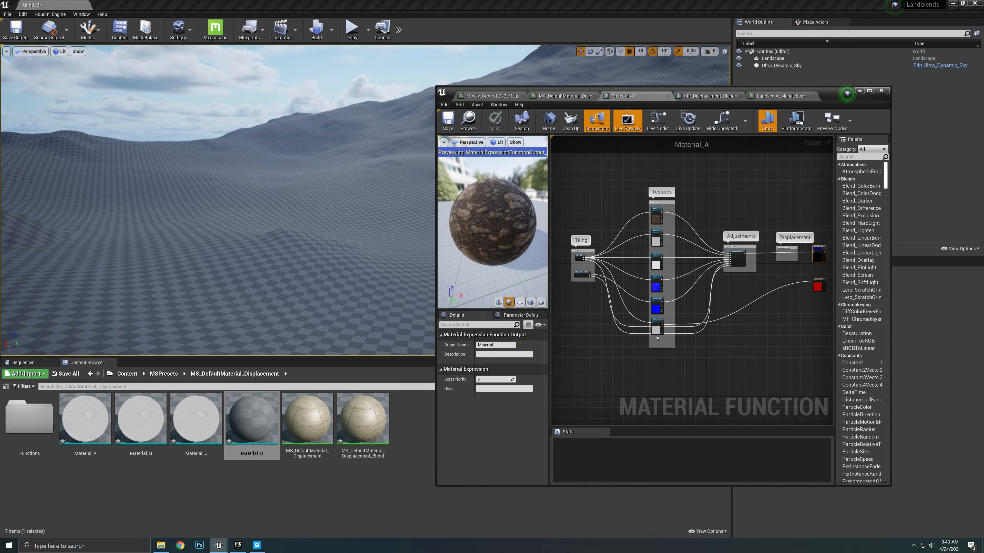
Step: Open the Material_B function and browse to the Mossy_Ground_2x2_M_umilae2n_surface folder in the Megascans surfaces
right_click_drag(690, 254, 672, 268)
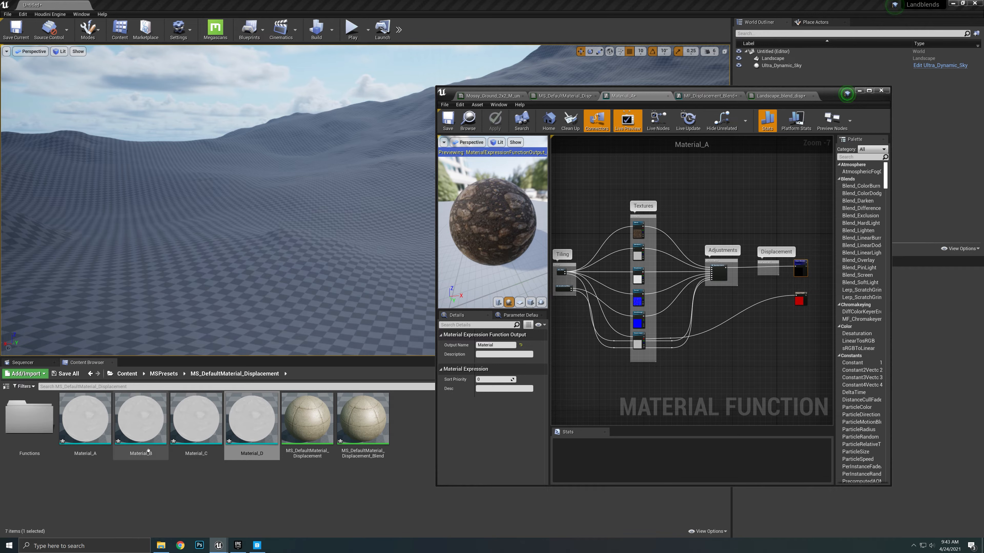
double_click(141, 423)
scroll(632, 241, "up", 5)
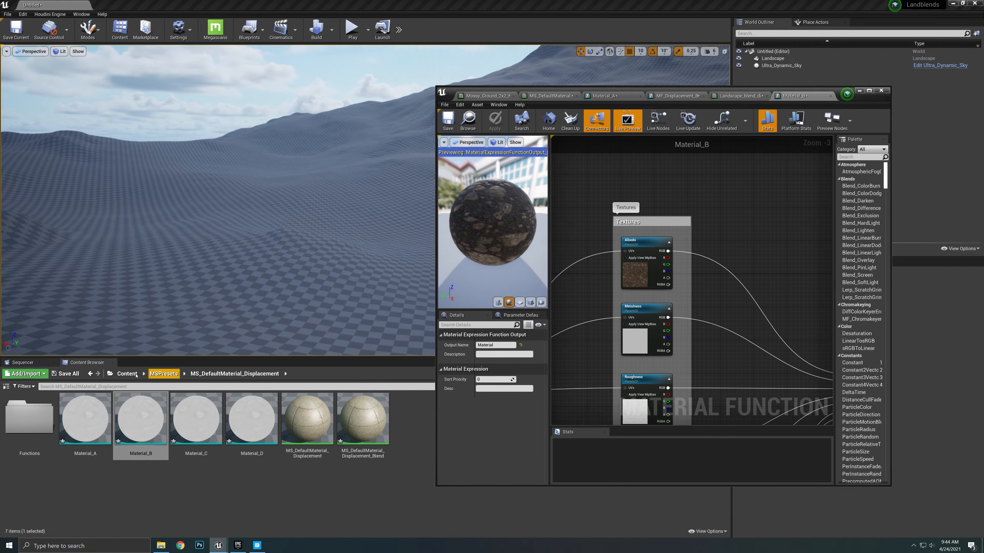
left_click(127, 374)
double_click(308, 430)
double_click(34, 432)
double_click(85, 432)
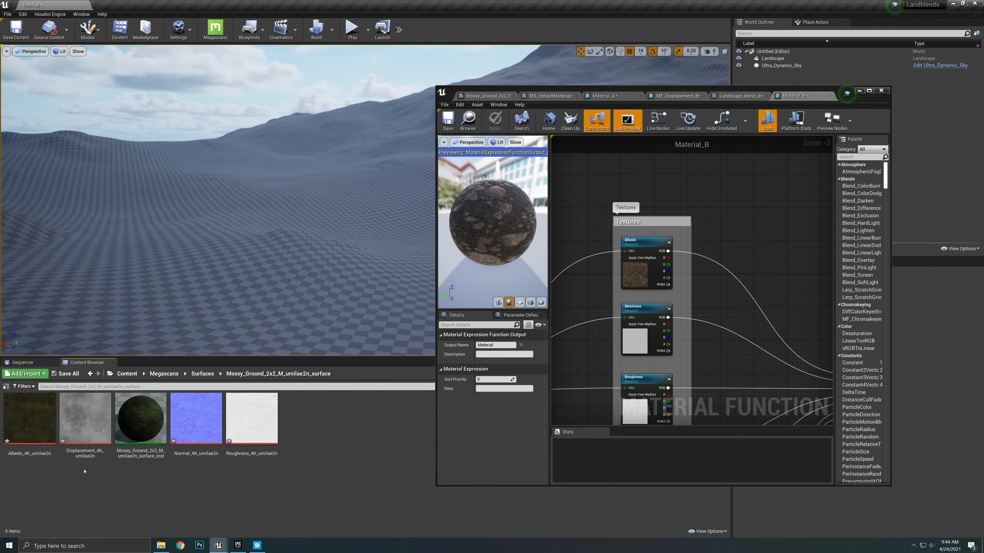
Step: In Material_B, assign Albedo_4K_umilae2n to the Albedo parameter and Roughness_4K_umilae2n to the Roughness parameter
left_click(643, 242)
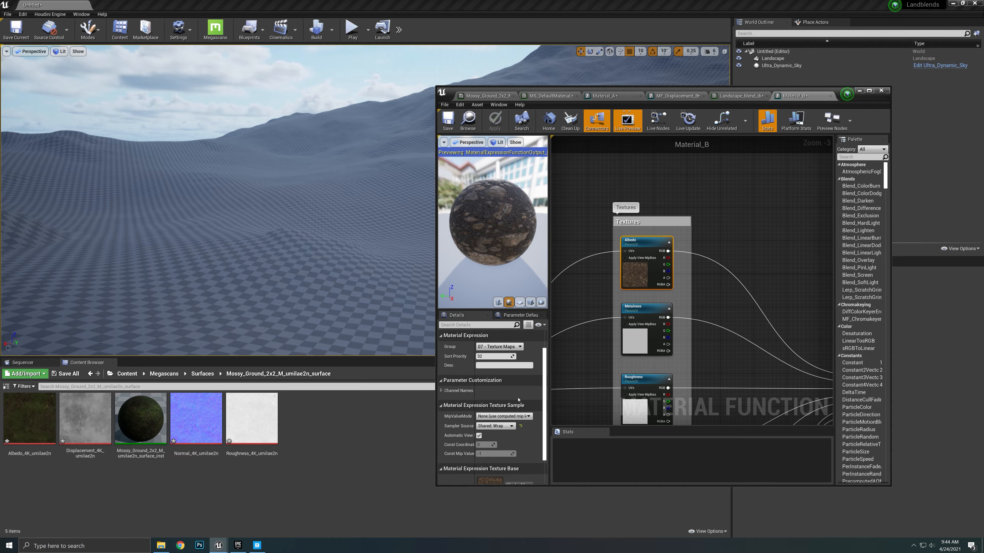
scroll(510, 433, "down", 3)
left_click(29, 424)
left_click(510, 450)
left_click(643, 379)
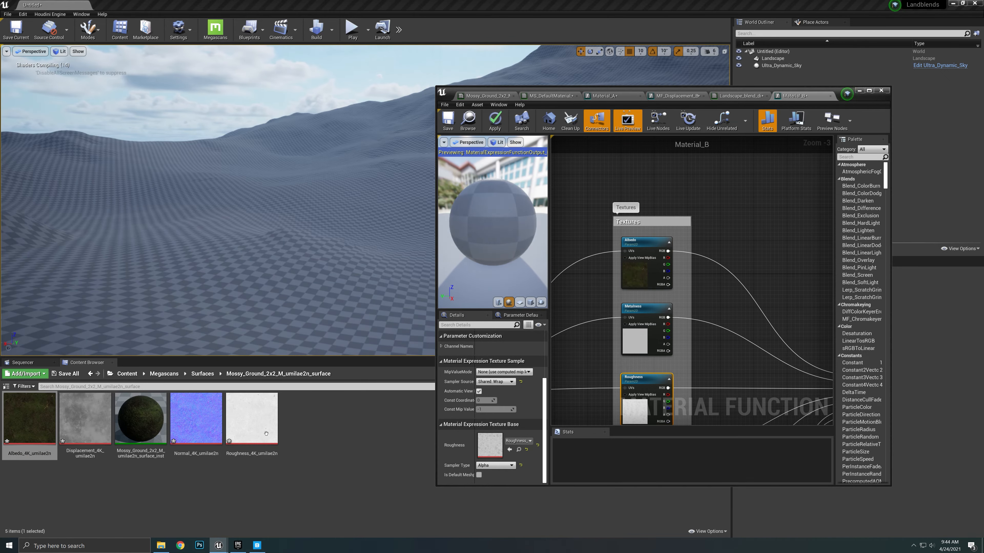
left_click(252, 423)
left_click(510, 452)
Step: Assign the Normal_4K_umilae2n texture to the Normal parameter of Material_B
scroll(637, 351, "down", 3)
scroll(646, 407, "up", 3)
left_click(625, 270)
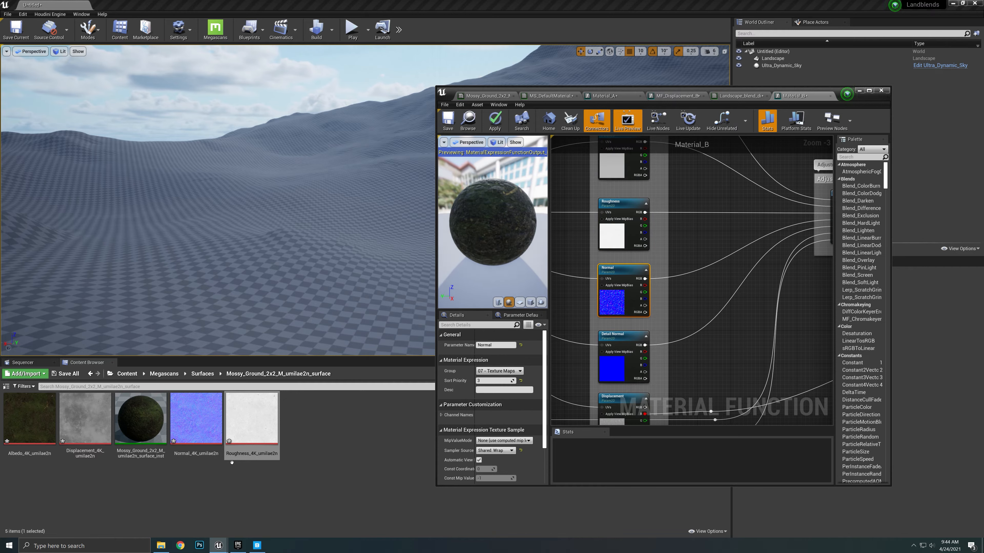
left_click(203, 434)
scroll(513, 445, "down", 3)
left_click(510, 456)
Step: Assign Displacement_4K_umilae2n to Material_B's Displacement parameter, then apply the changes and close the function
right_click_drag(663, 365, 682, 251)
left_click(643, 284)
left_click(86, 421)
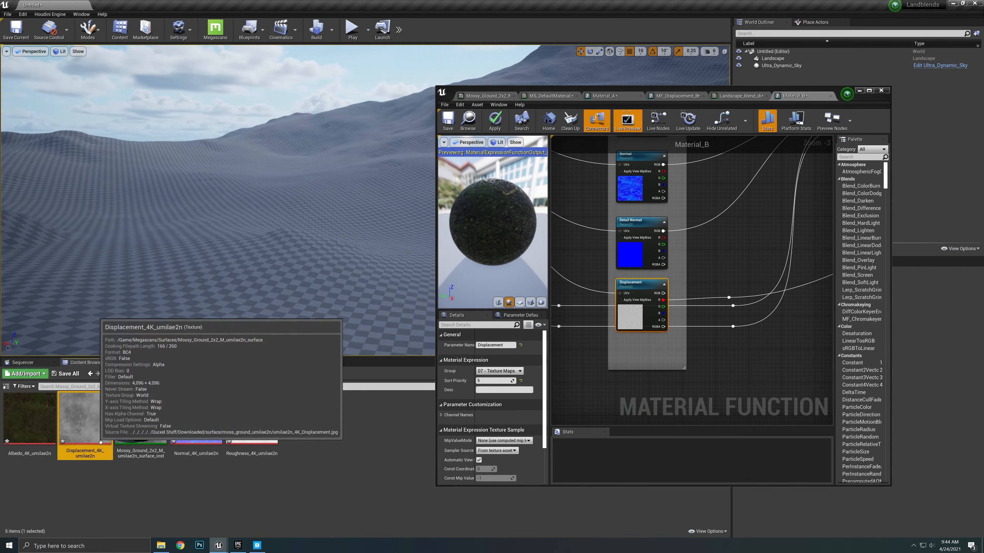
scroll(493, 415, "down", 2)
left_click(509, 481)
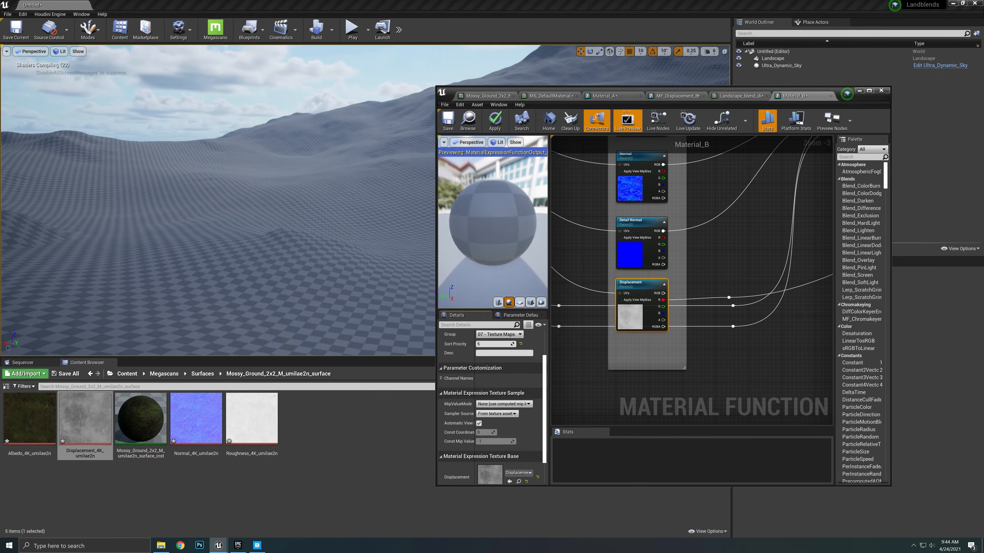
left_click_drag(503, 229, 482, 229)
left_click(495, 120)
left_click(830, 96)
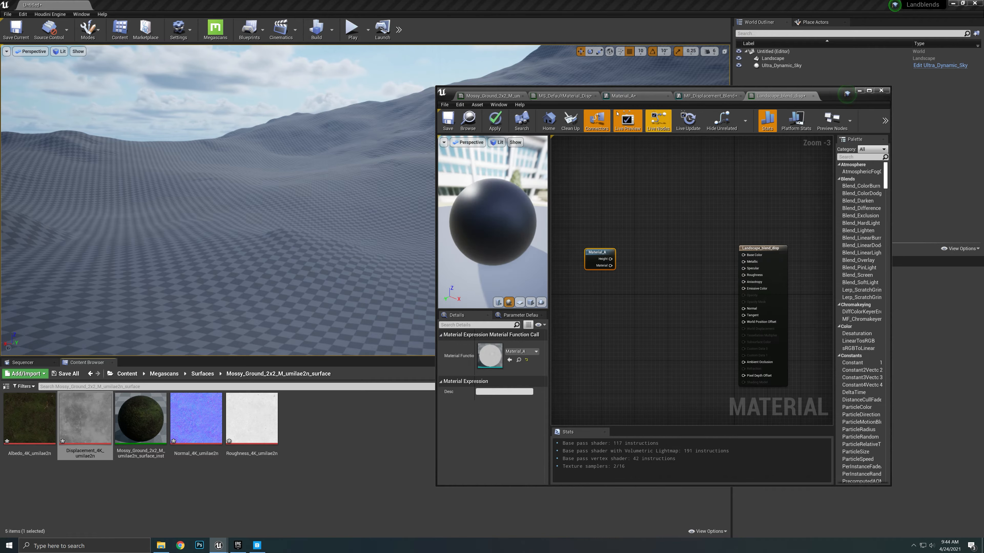
Step: Open the Material_C function and browse to the Mossy_Rocky_Ground_2x2_M_vcqhcig_surface folder in the Megascans surfaces
left_click(622, 96)
left_click(467, 121)
double_click(194, 444)
scroll(734, 303, "down", 6)
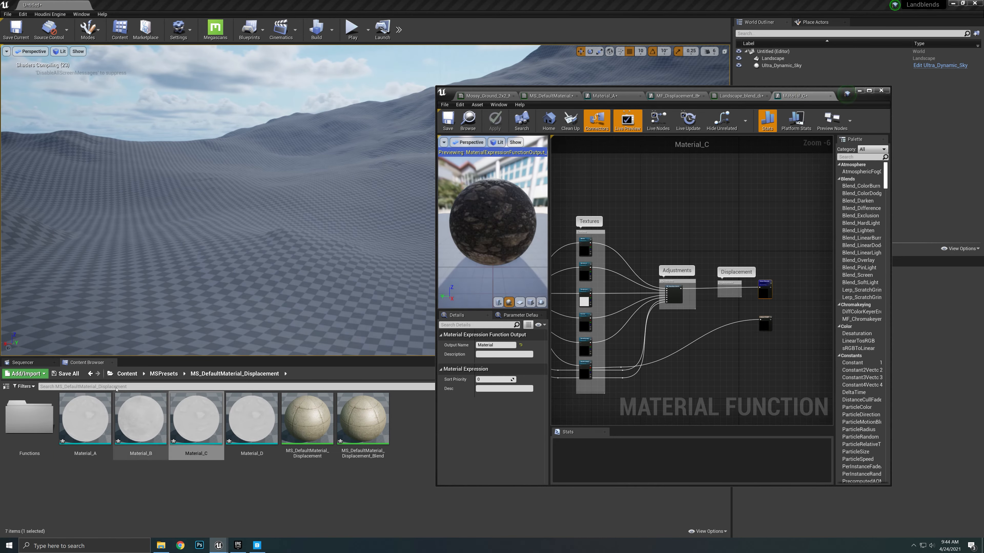
left_click(127, 374)
left_click(329, 436)
double_click(329, 436)
double_click(39, 434)
double_click(146, 435)
right_click_drag(593, 232, 655, 246)
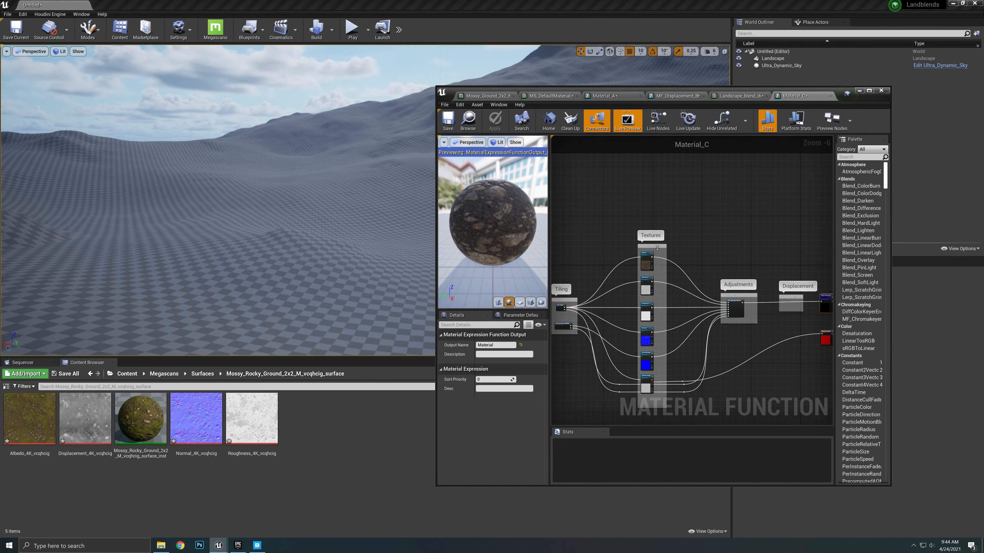
Step: In Material_C, assign Albedo_4K_vcqhcig to the Albedo parameter and Roughness_4K_vcqhcig to the Roughness parameter
scroll(655, 246, "up", 4)
left_click(641, 272)
left_click(17, 430)
scroll(484, 430, "down", 4)
left_click(509, 450)
scroll(659, 417, "down", 2)
right_click_drag(659, 417, 655, 258)
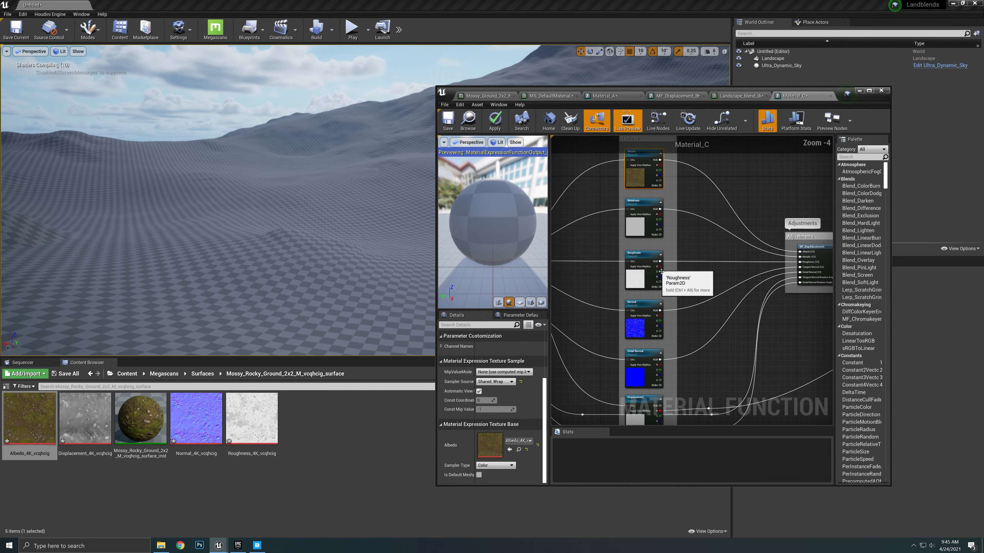
left_click(654, 257)
left_click(252, 425)
left_click(510, 450)
Step: Assign Normal_4K_vcqhcig and Displacement_4K_vcqhcig to Material_C's Normal and Displacement parameters and close the function
left_click(645, 304)
left_click(198, 424)
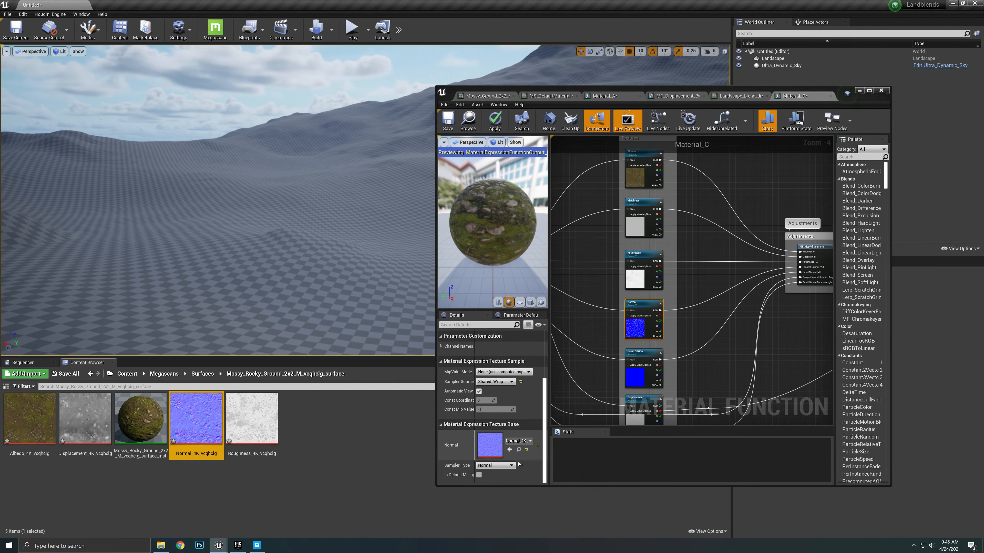
left_click(510, 450)
right_click_drag(645, 402, 652, 300)
left_click(652, 300)
left_click(96, 424)
left_click(509, 450)
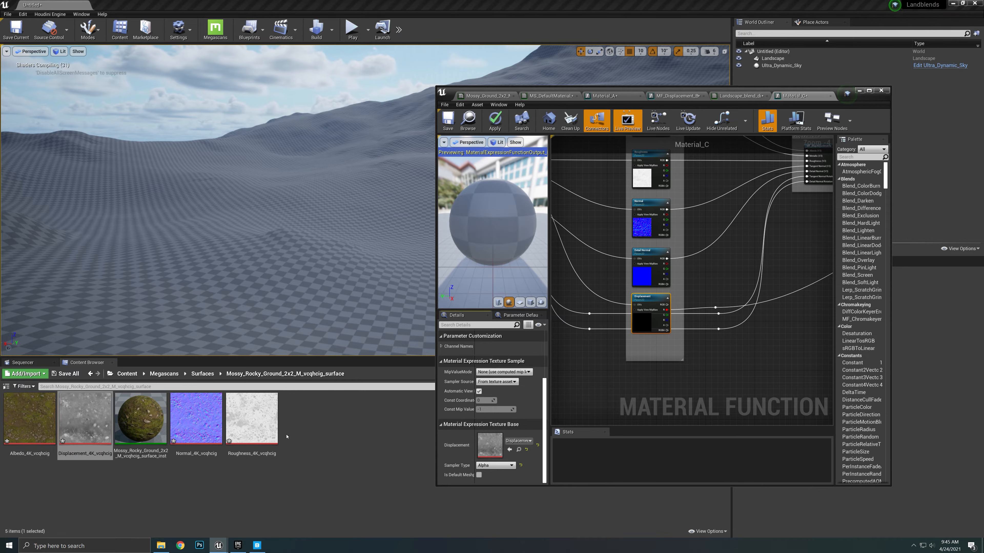
left_click(830, 96)
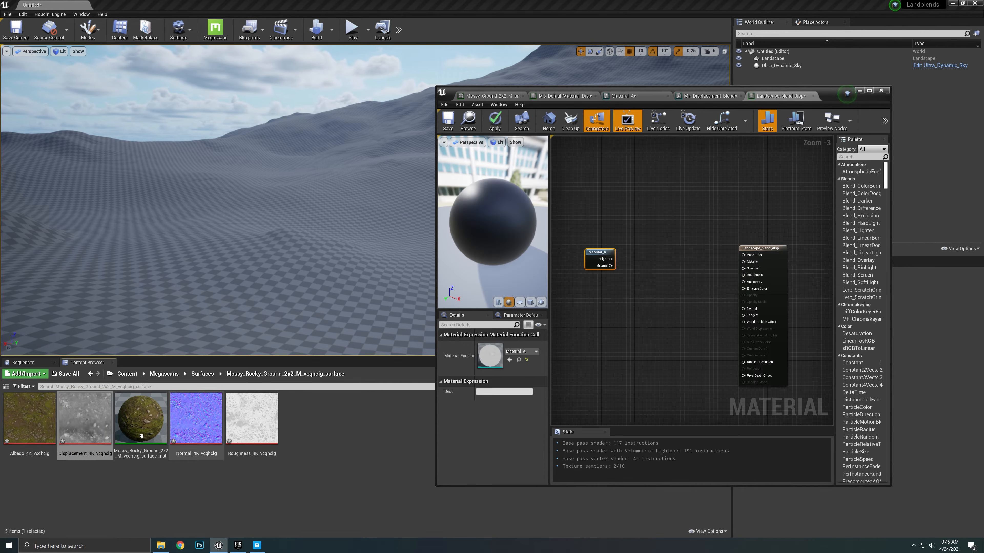
Step: Open the Material_D function and browse to the Stony_Steppe_uknicjmmw_surface_00 folder in the Megascans surfaces
left_click(619, 96)
left_click(467, 121)
double_click(252, 419)
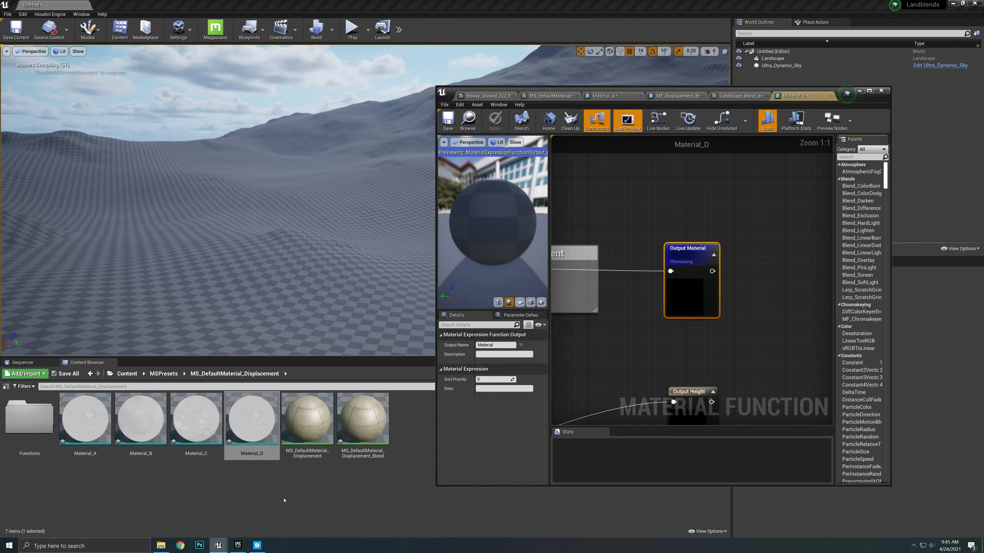
left_click(121, 374)
double_click(319, 430)
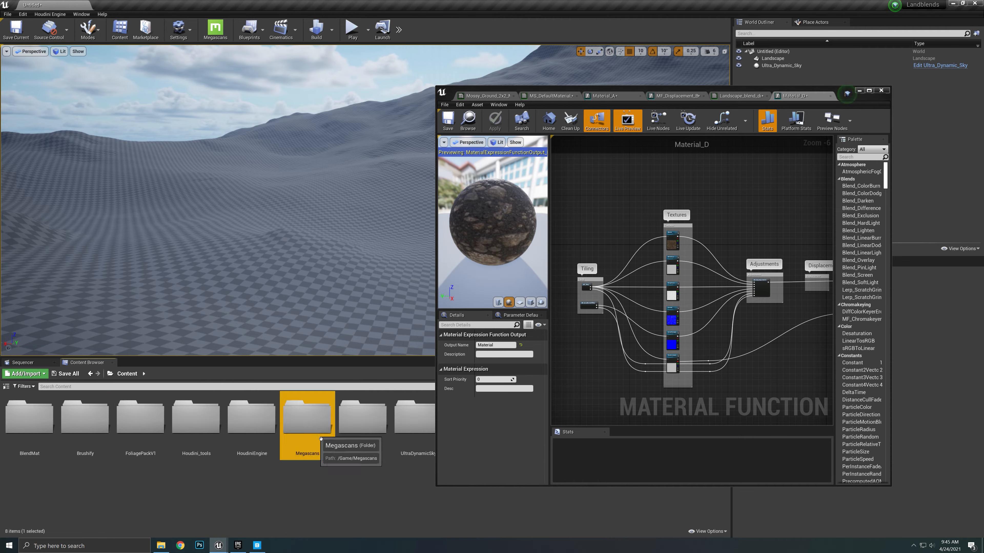
double_click(41, 425)
double_click(256, 428)
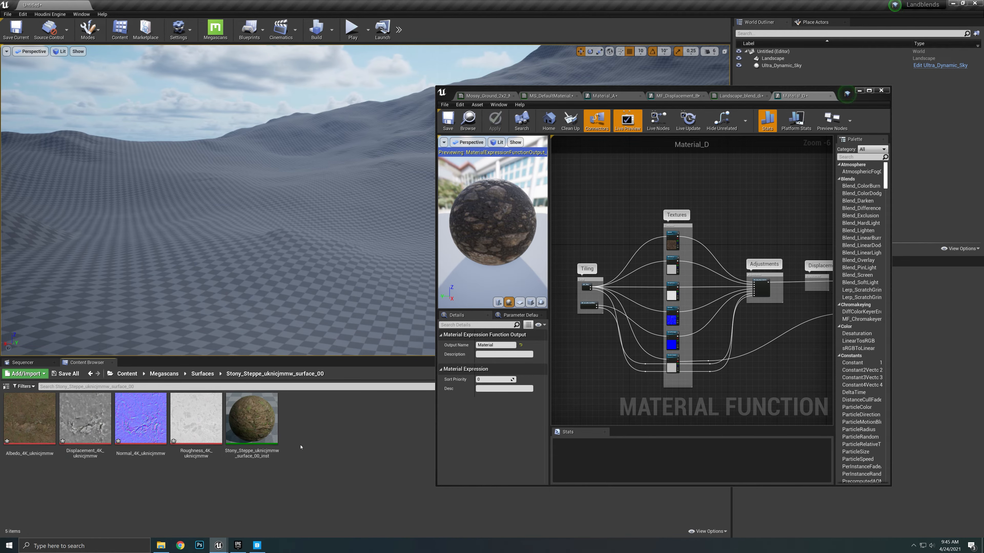
left_click(203, 374)
double_click(211, 428)
left_click(203, 374)
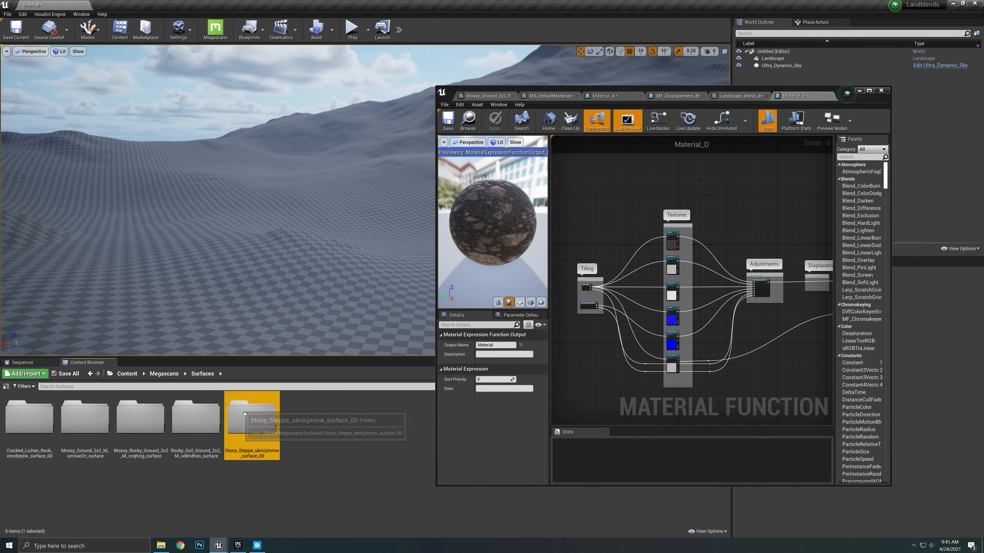
double_click(253, 420)
Step: In Material_D, assign Albedo_4K_uknicjmmw to the Albedo parameter and Roughness_4K_uknicjmmw to the Roughness parameter
scroll(683, 226, "up", 4)
left_click(659, 248)
left_click(31, 423)
scroll(500, 419, "down", 5)
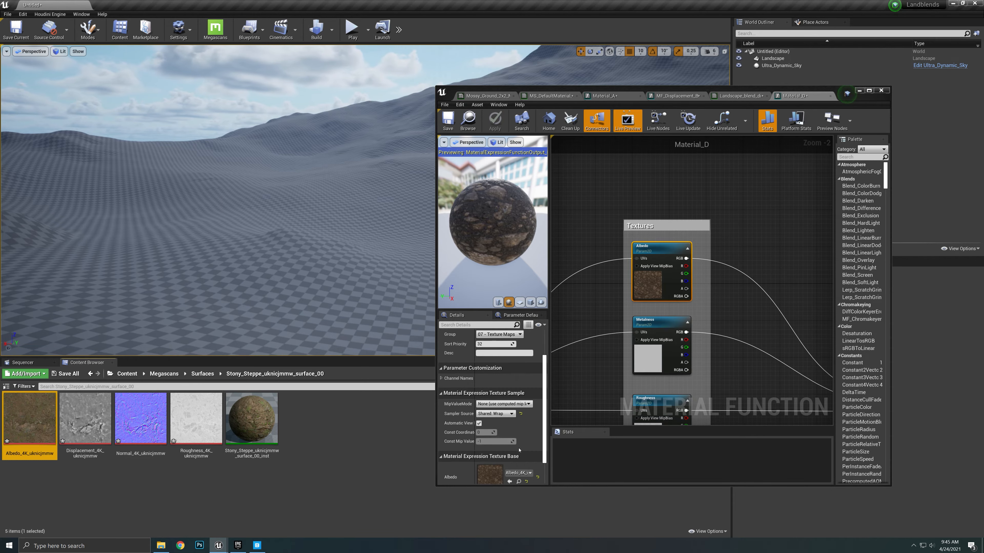
left_click(509, 450)
right_click_drag(728, 372, 717, 207)
left_click(644, 233)
left_click(196, 419)
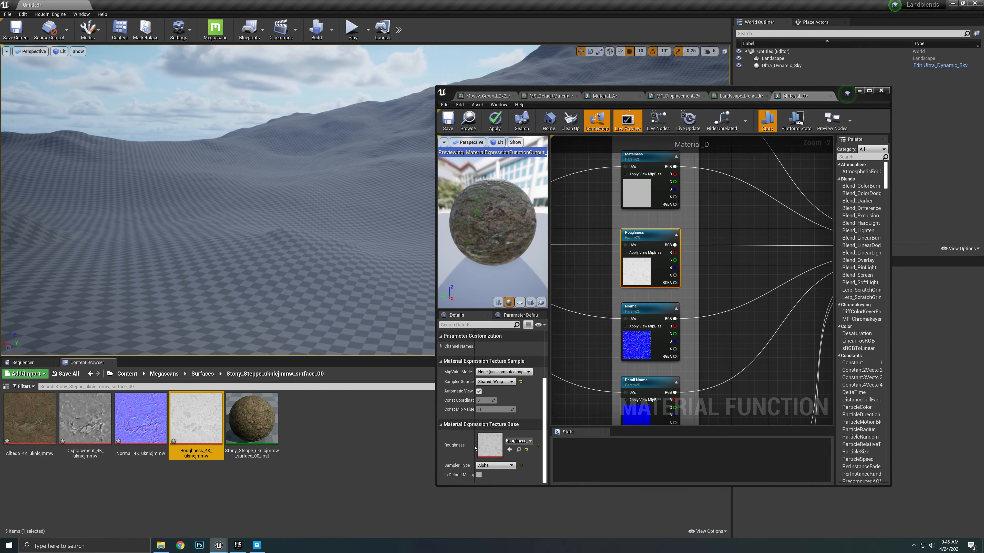
left_click(509, 450)
Step: Assign Normal_4K_uknicjmmw and Displacement_4K_uknicjmmw to Material_D's Normal and Displacement parameters, then apply and close the function
left_click(635, 307)
left_click(140, 419)
left_click(510, 450)
right_click_drag(720, 387, 712, 250)
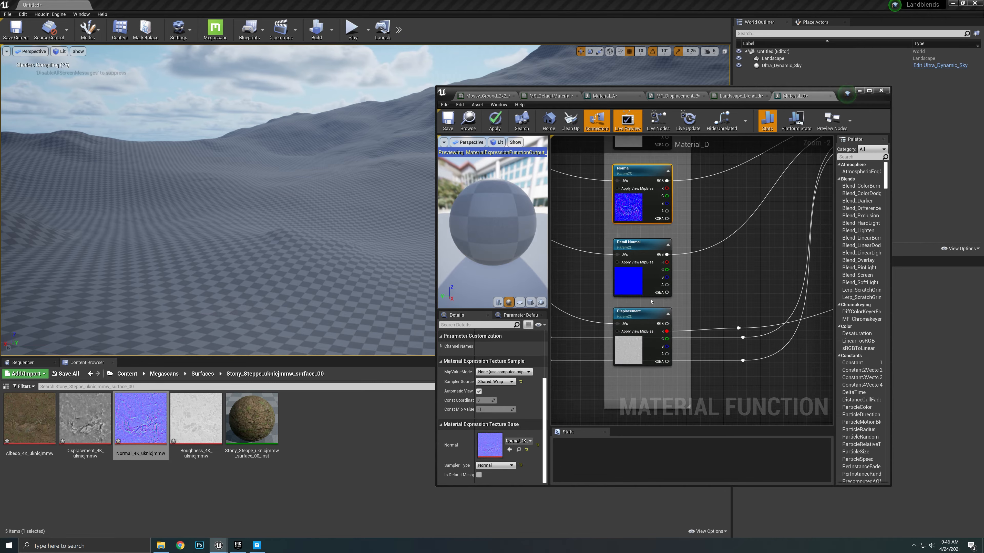
left_click(635, 313)
left_click(85, 419)
left_click(509, 450)
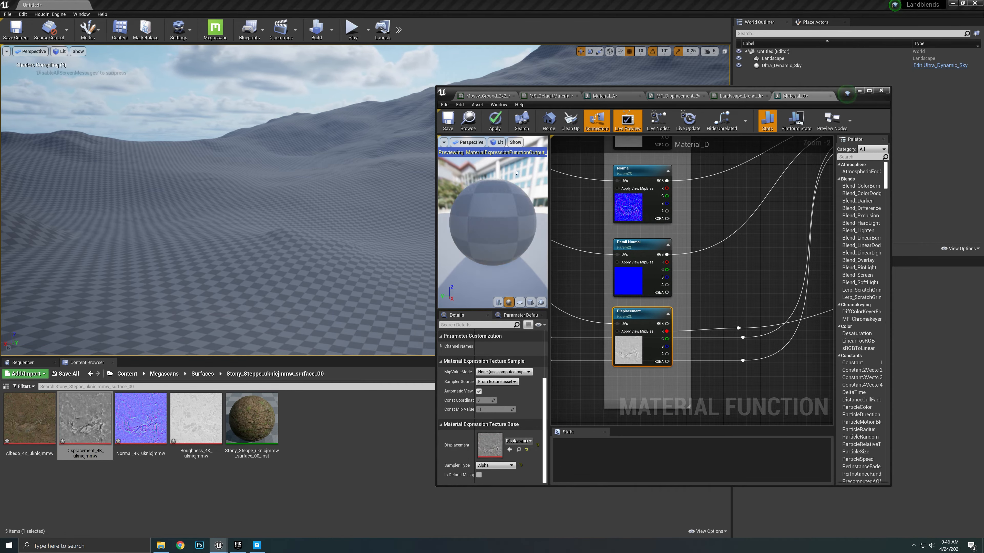
left_click(498, 126)
left_click(829, 96)
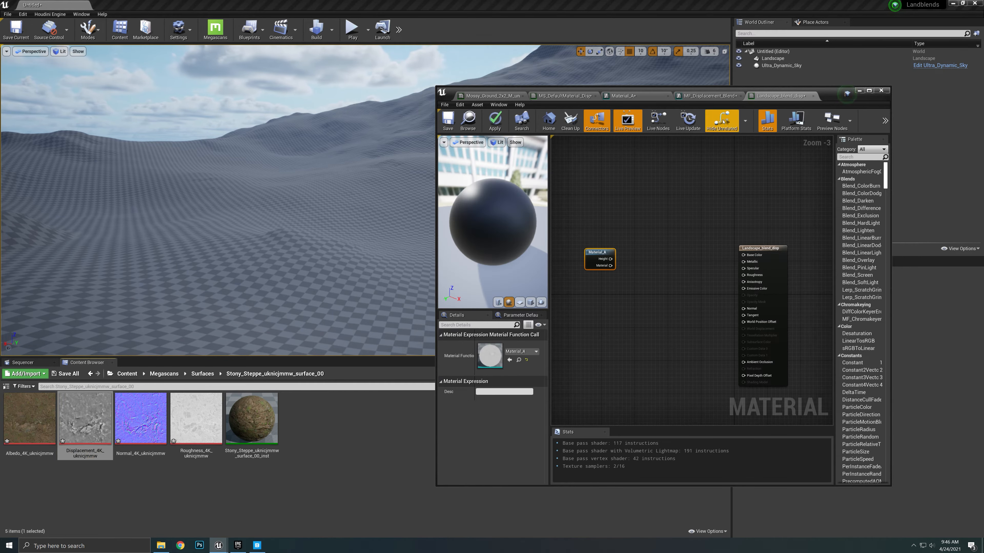
Step: Locate the material functions in MS_DefaultMaterial_Displacement and add Material_B, Material_C and Material_D to the Landscape_blend_disp graph
left_click(127, 374)
left_click(624, 96)
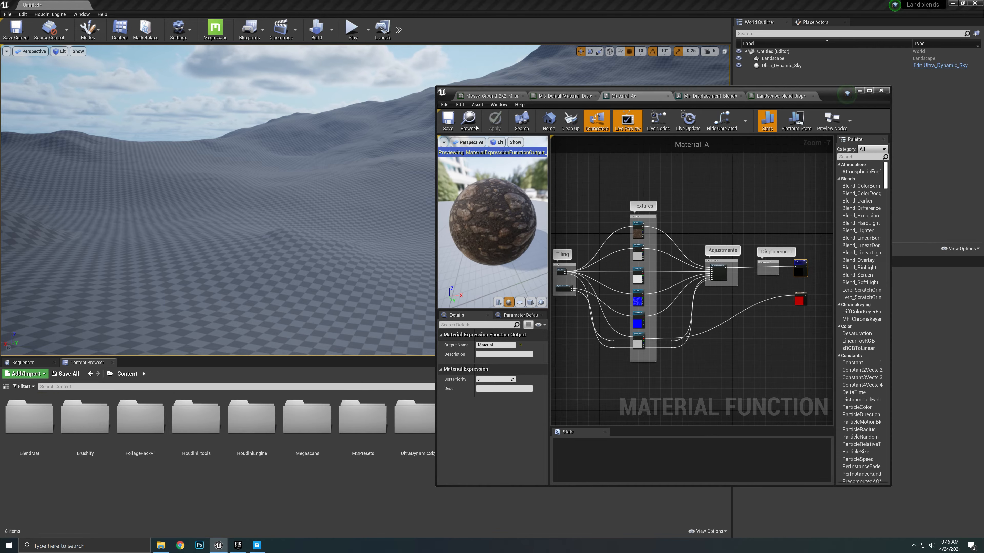
left_click(469, 121)
left_click(709, 96)
left_click(780, 96)
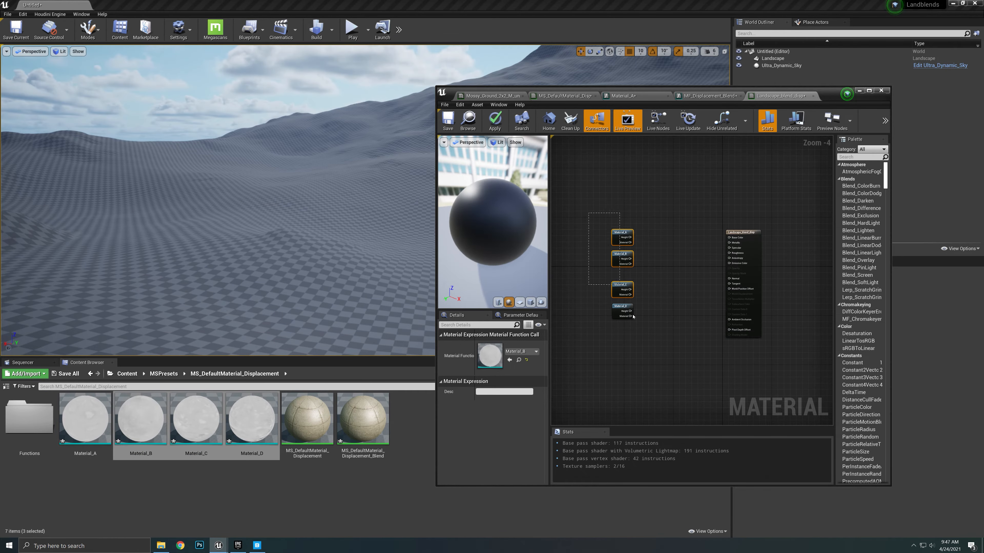
Step: Move the four material function nodes and the main material node farther apart to make room between them
left_click_drag(632, 317, 635, 320)
left_click_drag(617, 232, 583, 230)
right_click_drag(634, 250, 659, 254)
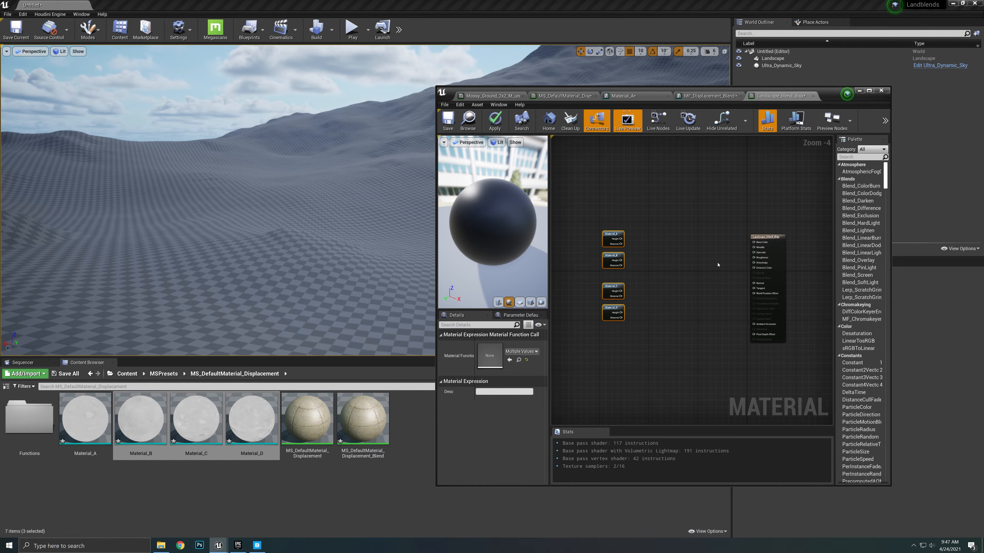
left_click_drag(764, 237, 794, 234)
right_click_drag(672, 276, 646, 289)
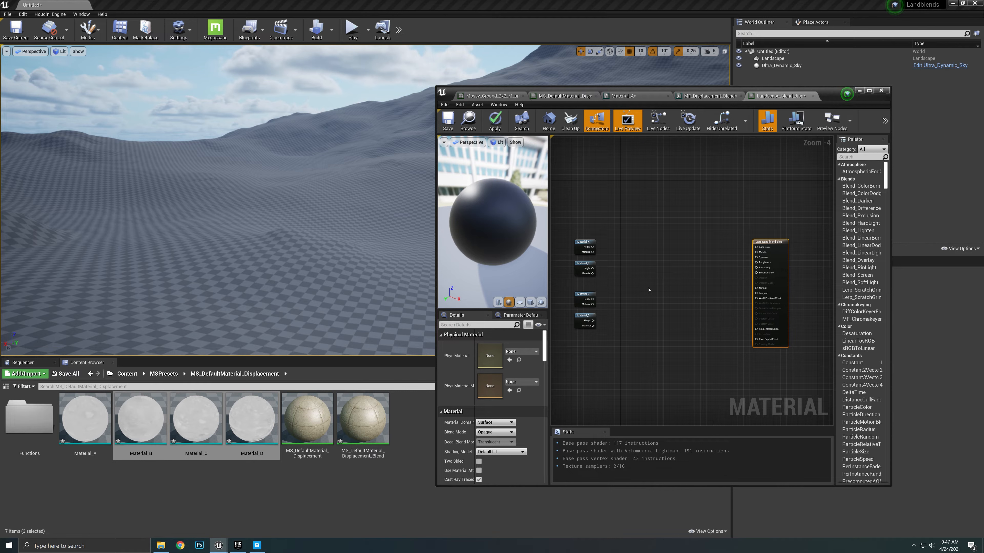
Step: Add a LandscapeLayerBlend node between the function nodes and the main material node, and move Material_A slightly up
right_click(659, 268)
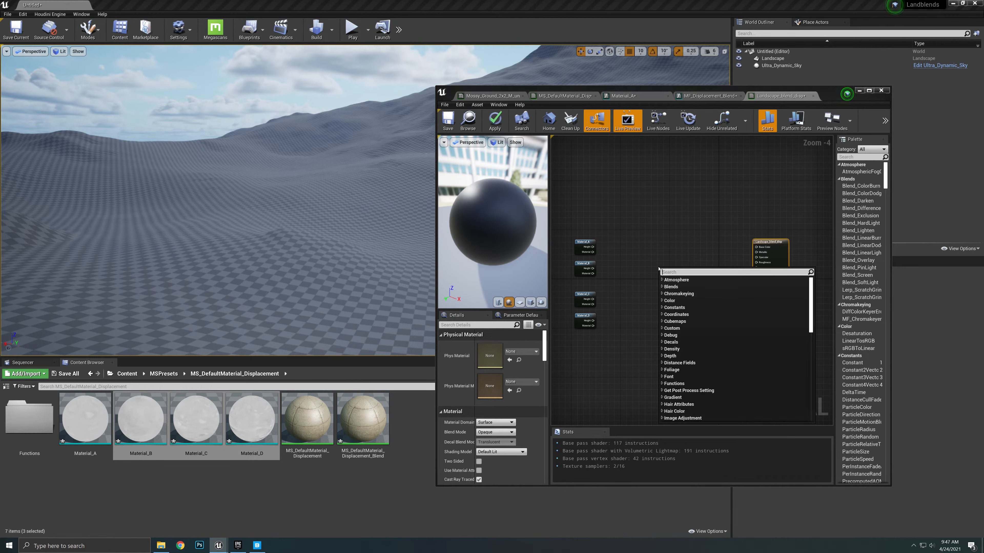
type("lands")
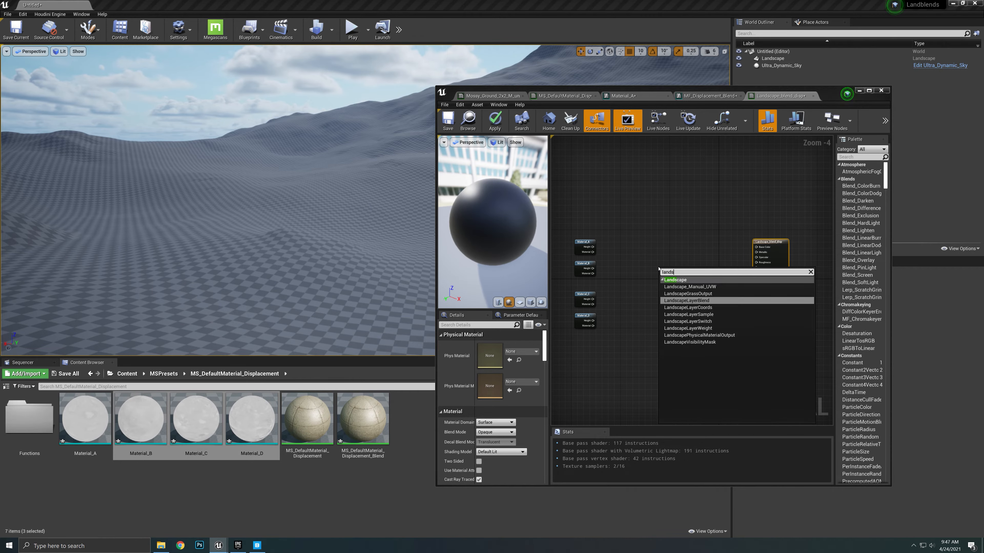
type("ca")
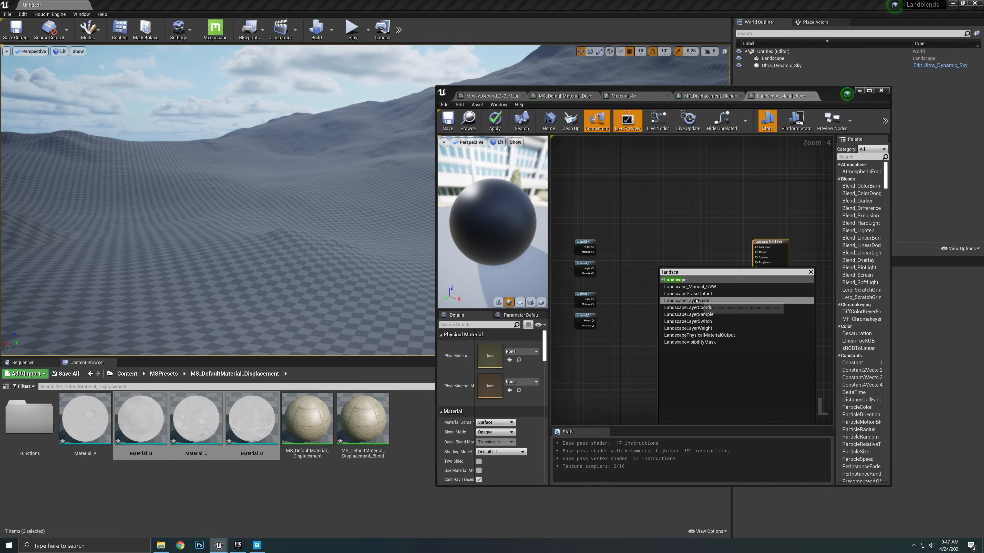
left_click(696, 300)
left_click_drag(672, 275, 666, 245)
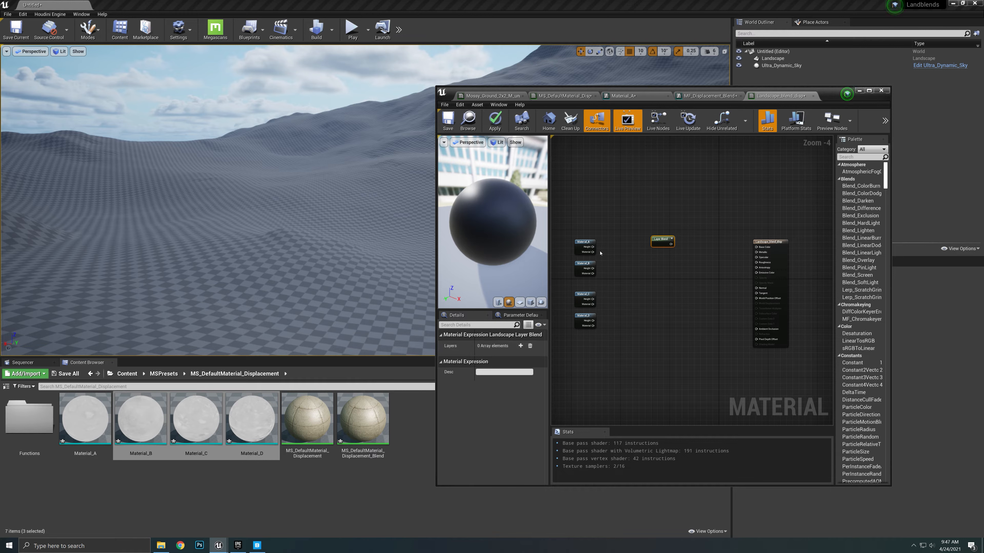
left_click_drag(593, 243, 593, 228)
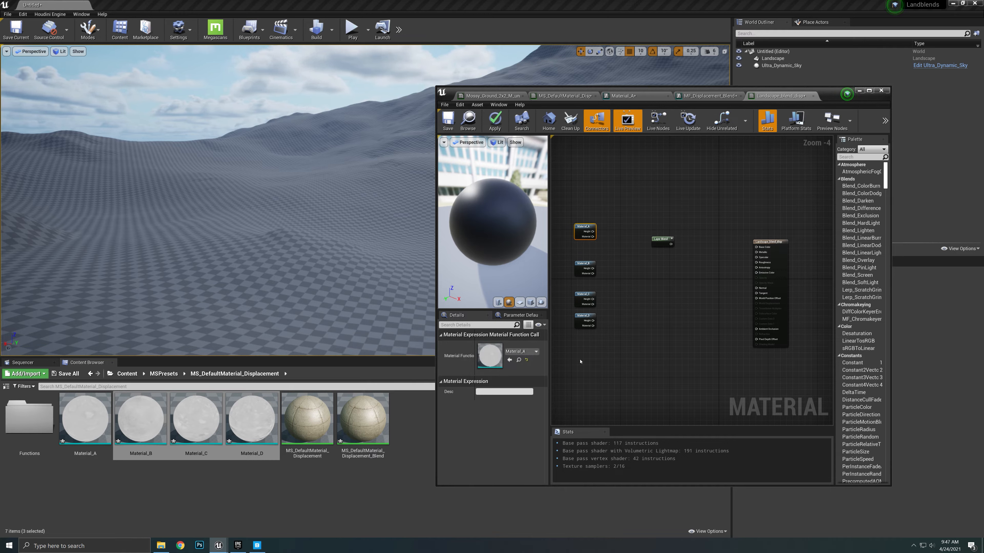
Step: Add four layer elements to the Layer Blend node
left_click(661, 242)
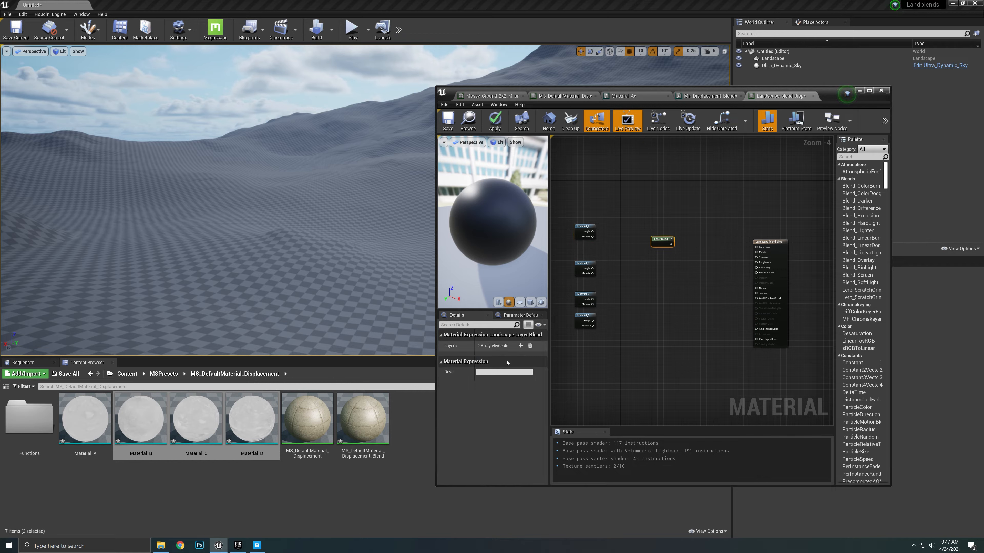
left_click(521, 346)
left_click(521, 345)
left_click(520, 346)
left_click(521, 345)
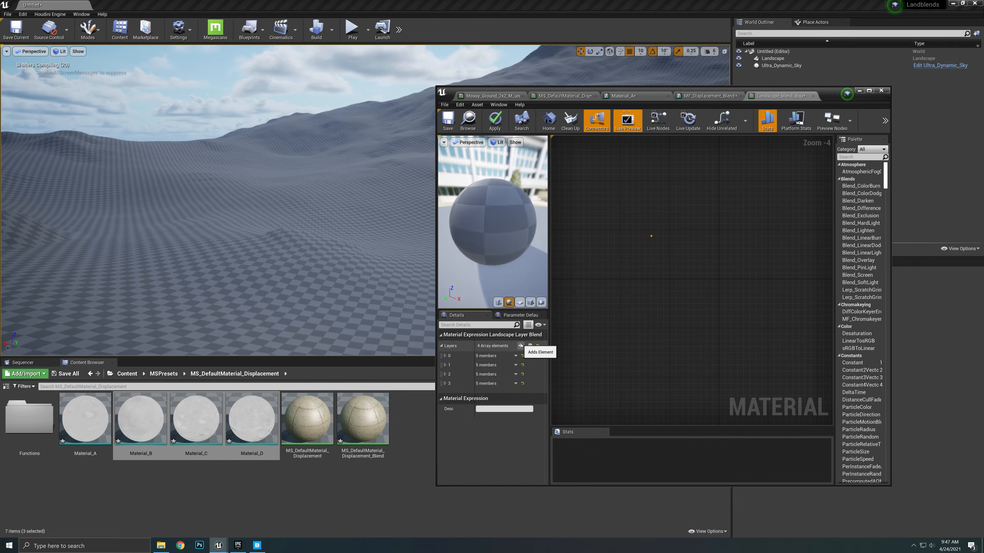
Step: Name the Layer Blend node's first layer MatA and set its blend type to LB Alpha Blend
left_click(445, 356)
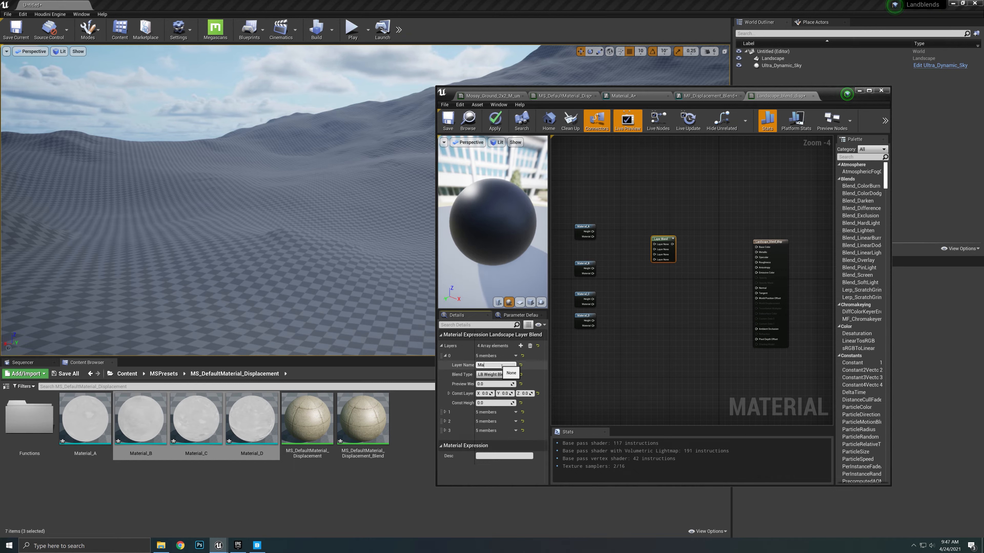
key("Return")
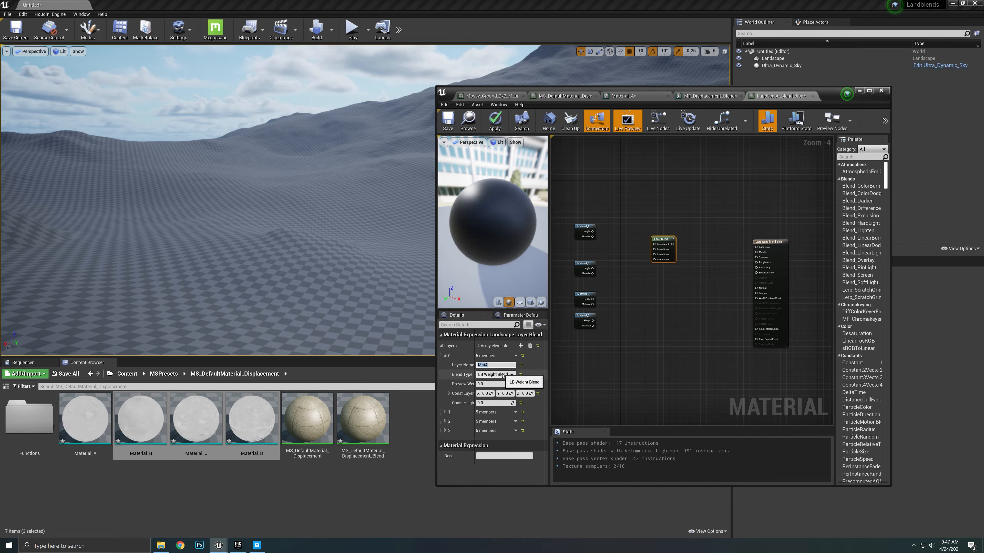
left_click(501, 374)
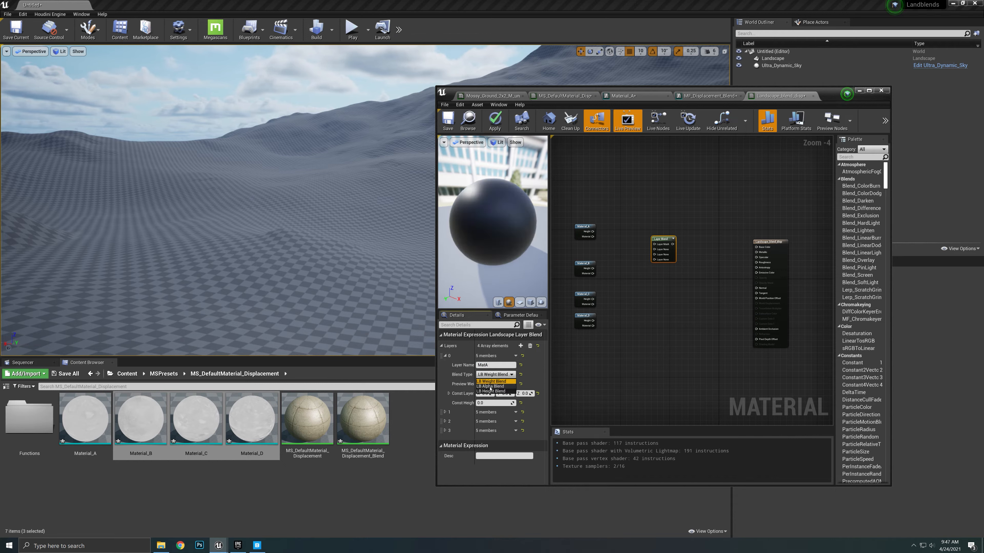
left_click(499, 387)
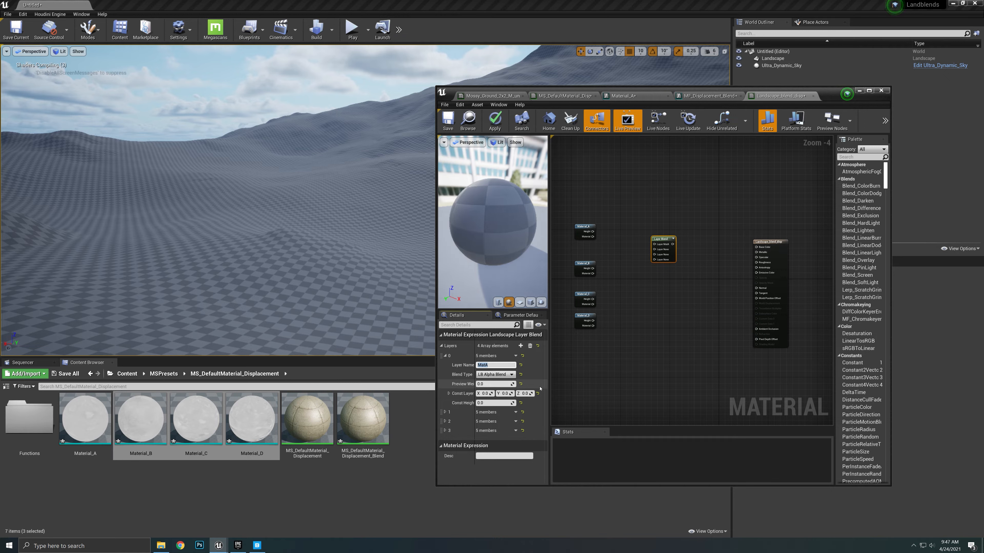
Step: Name the second layer MatB and the third layer MatC in the Layer Blend node
left_click(449, 413)
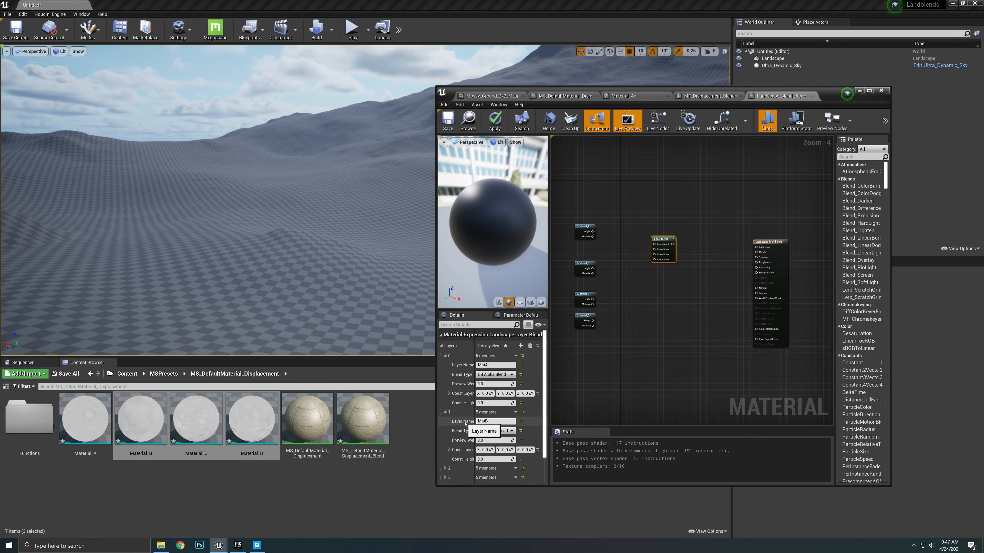
scroll(446, 437, "down", 2)
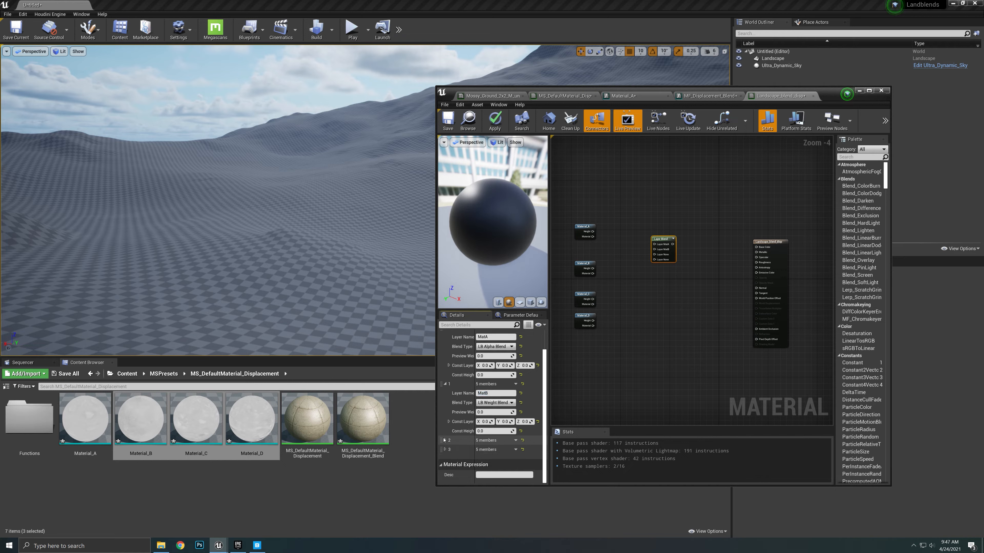
left_click(445, 440)
scroll(445, 439, "down", 3)
left_click_drag(493, 413, 465, 413)
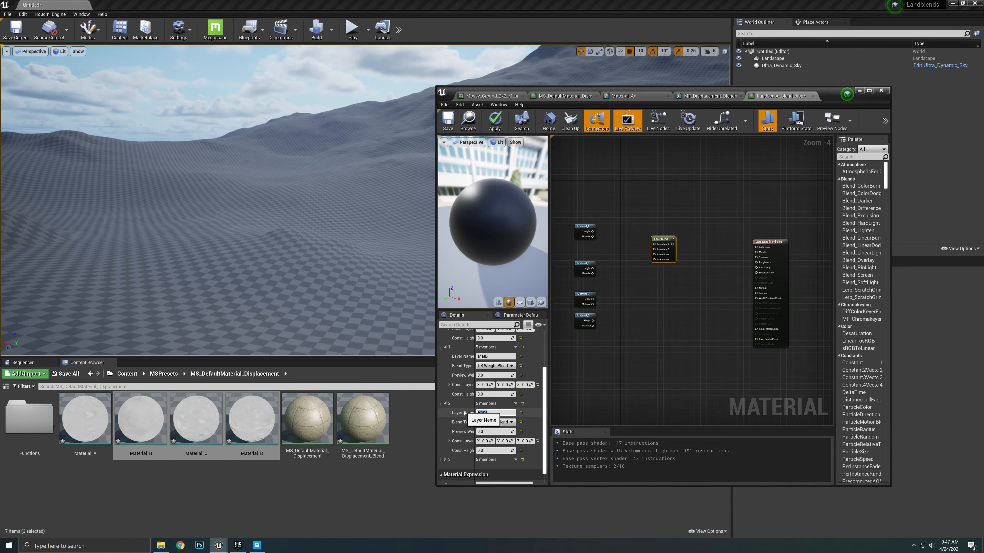
type("MatC")
key("Return")
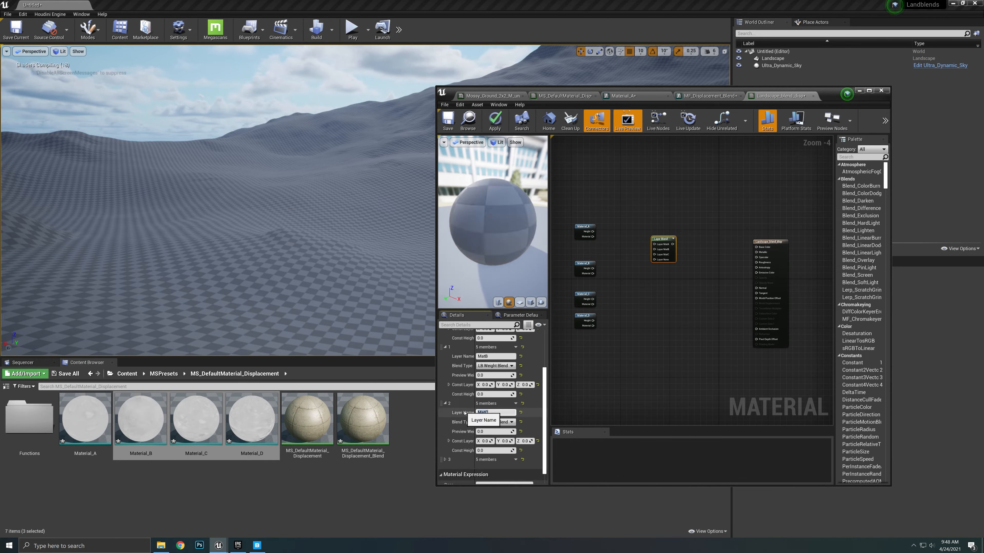
Step: Name the fourth layer of the Layer Blend node MatD
scroll(445, 450, "down", 1)
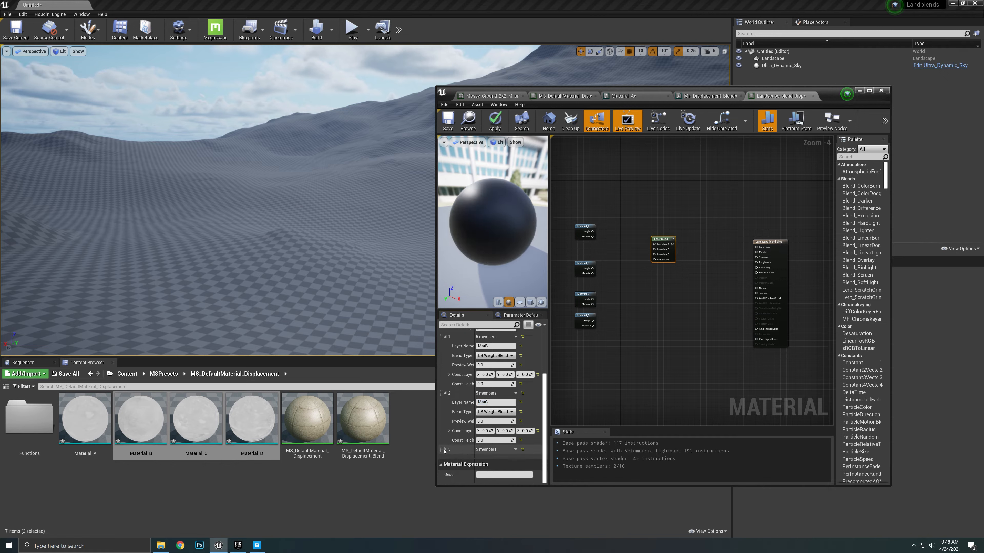
left_click(445, 450)
scroll(450, 446, "down", 3)
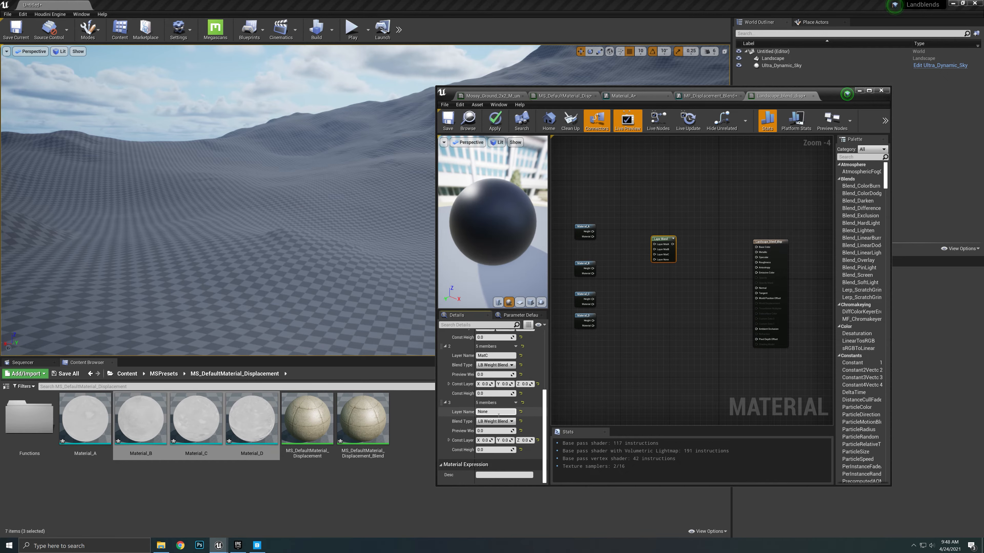
left_click_drag(495, 413, 464, 415)
type("MatD")
key("Return")
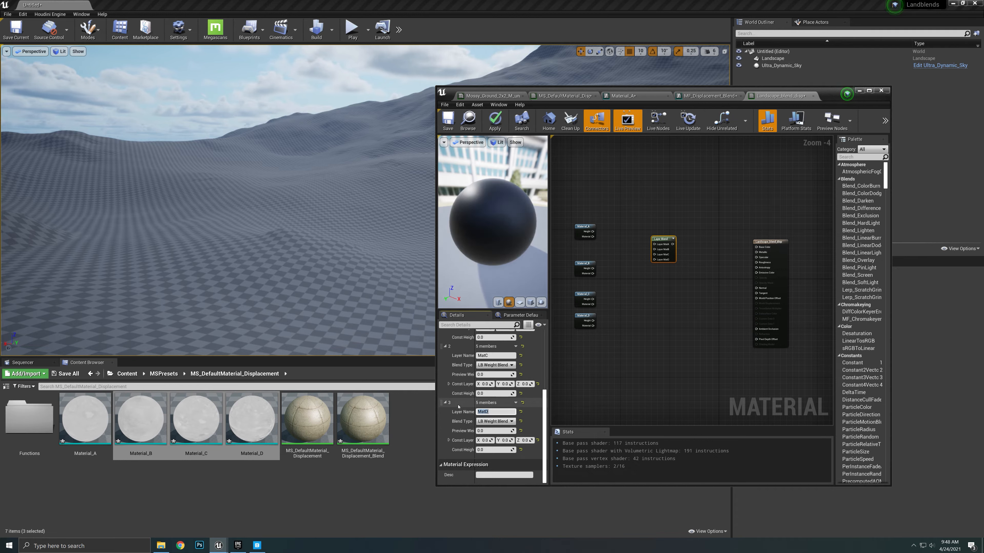
Step: Move the Layer Blend node slightly up and bring the Material_C node closer to Material_B
scroll(465, 442, "up", 5)
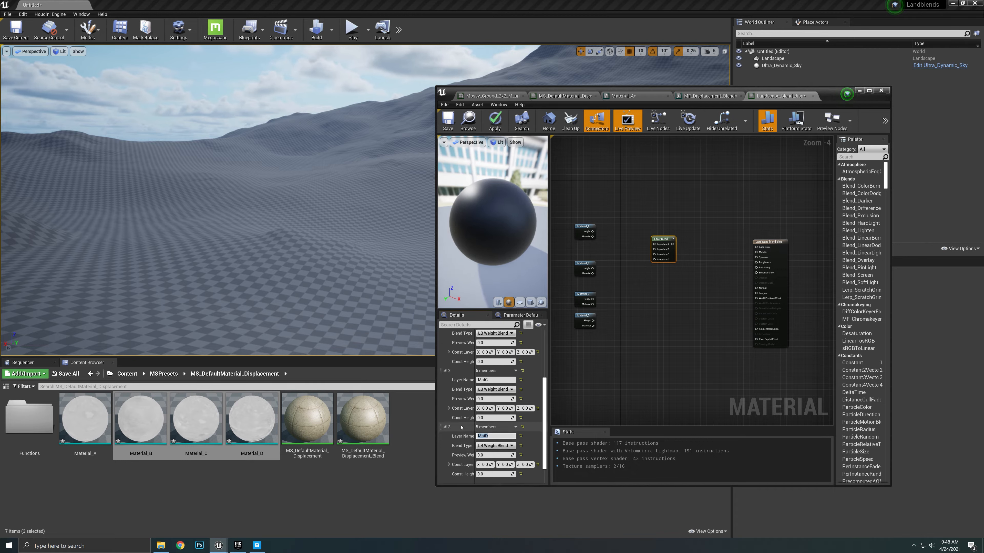
scroll(455, 450, "up", 1)
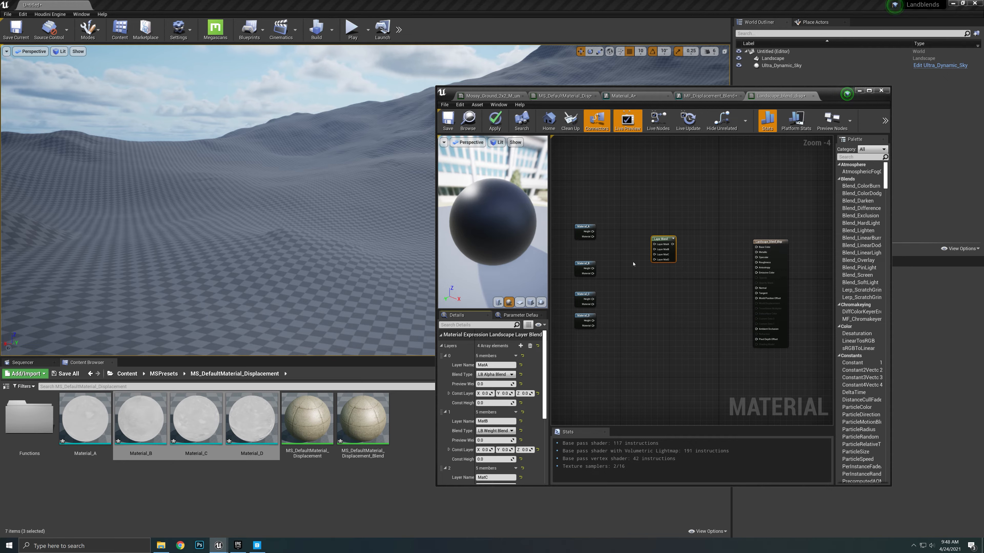
left_click_drag(664, 237, 664, 234)
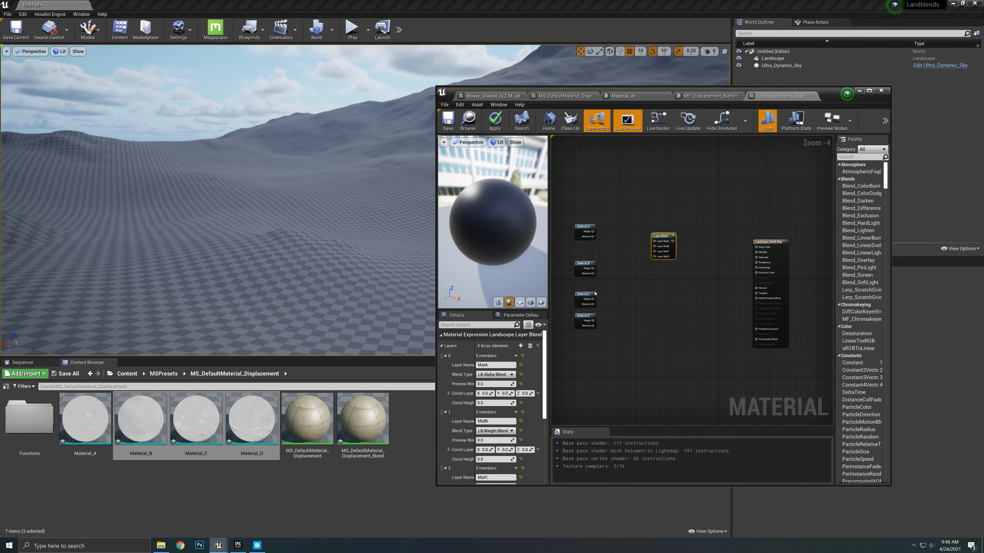
left_click(586, 294)
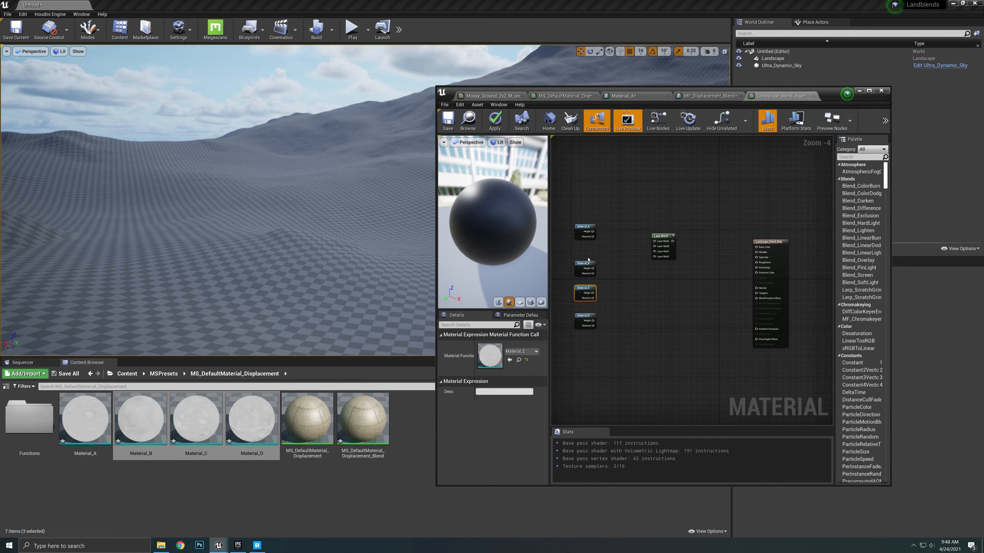
Step: Set the blend type of layers MatB, MatC and MatD in the Layer Blend node to LB Height Blend
left_click(655, 241)
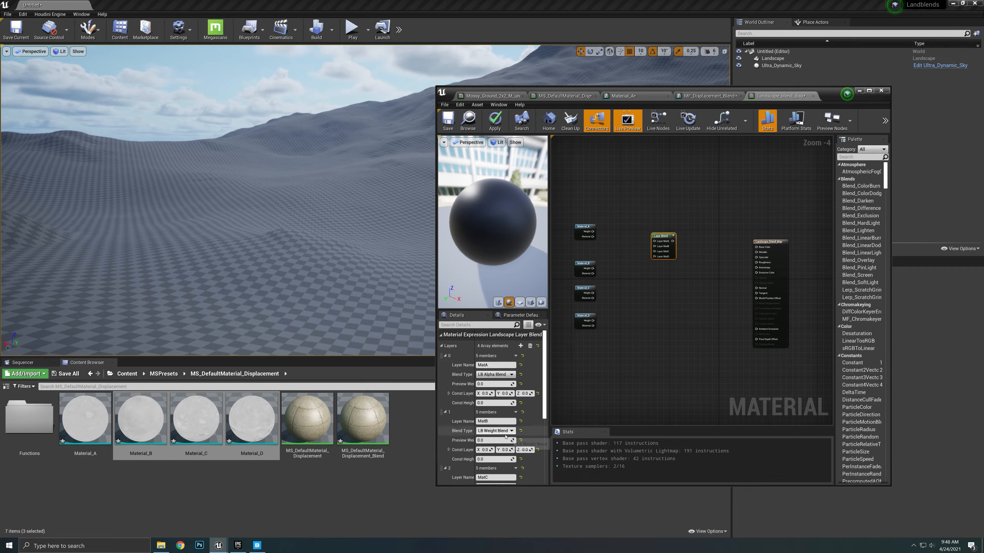
left_click(499, 431)
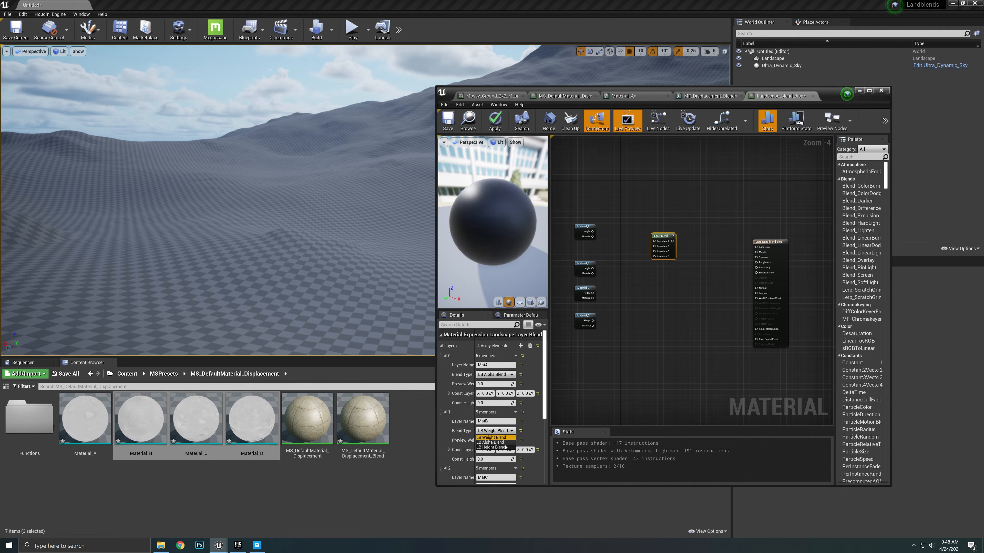
left_click(496, 447)
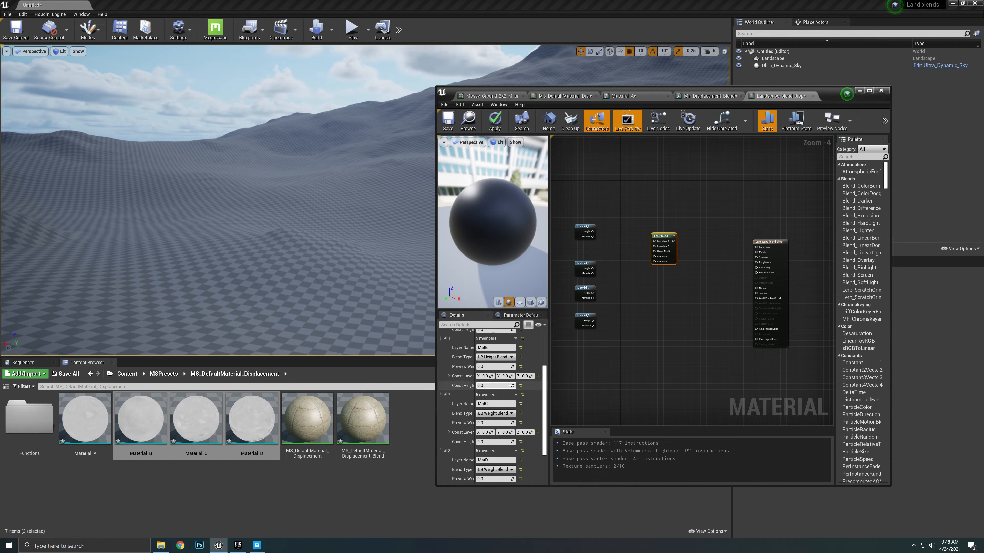
scroll(520, 360, "down", 1)
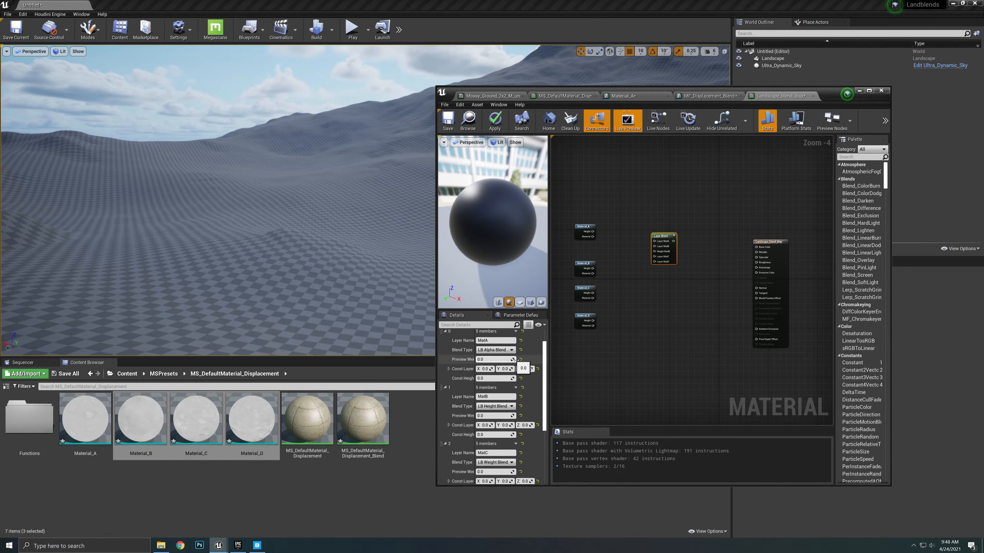
scroll(511, 365, "down", 2)
left_click(503, 426)
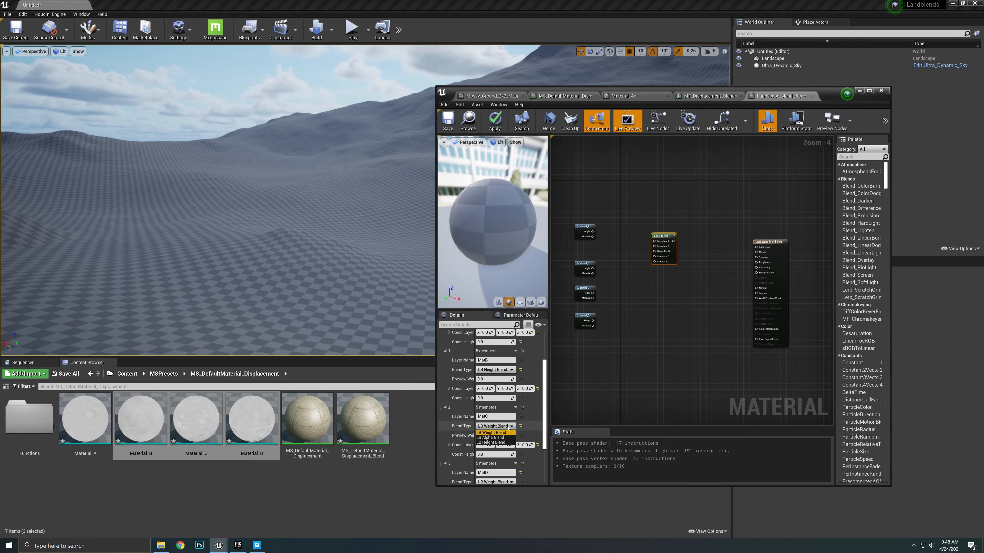
left_click(500, 442)
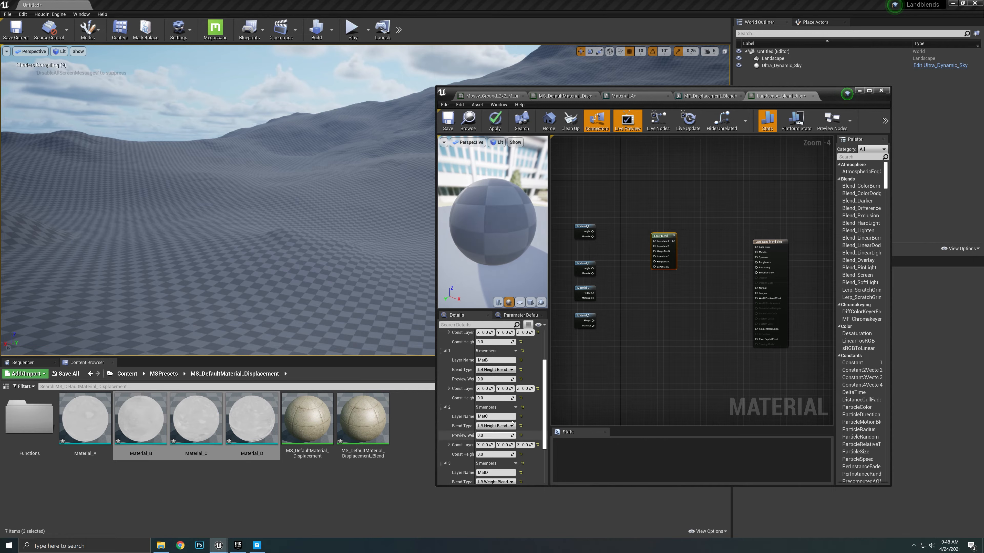
scroll(515, 430, "down", 2)
left_click(504, 432)
left_click(499, 449)
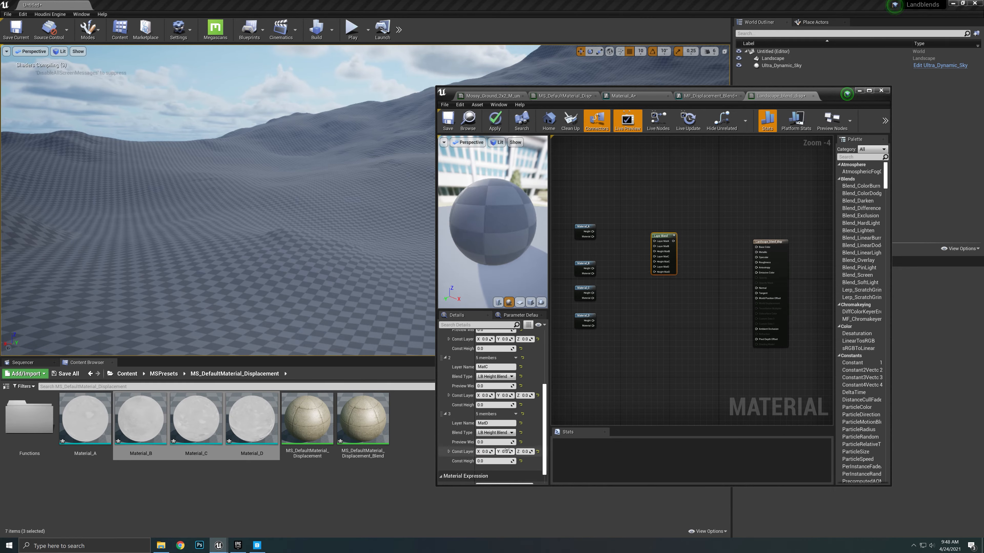
Step: Move the Material_B, Material_C and Material_D nodes slightly up in the graph, beneath Material_A
right_click_drag(641, 262, 668, 275)
scroll(676, 262, "up", 1)
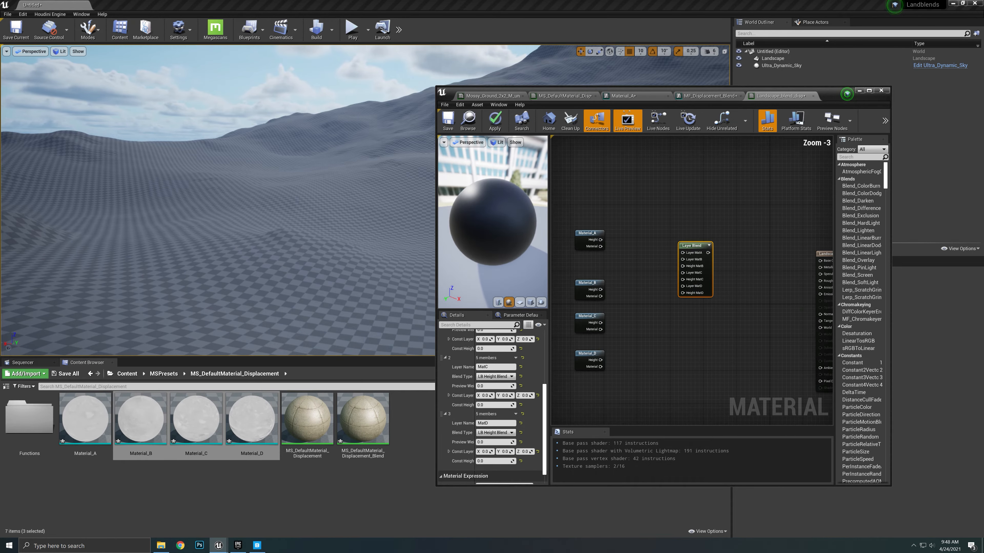
right_click_drag(593, 288, 625, 284)
left_click_drag(625, 284, 621, 272)
left_click_drag(623, 322, 620, 305)
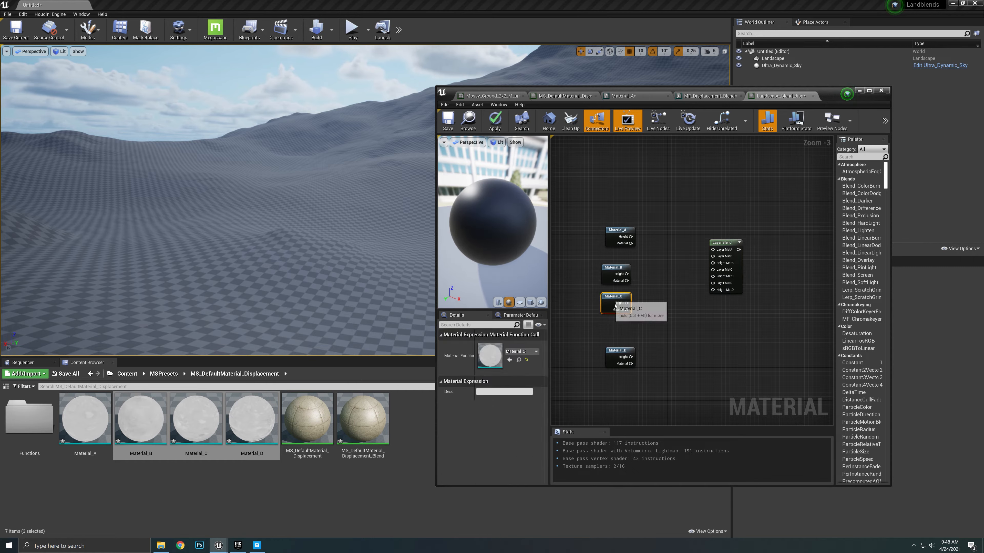
left_click_drag(620, 350, 613, 342)
right_click_drag(657, 298, 628, 313)
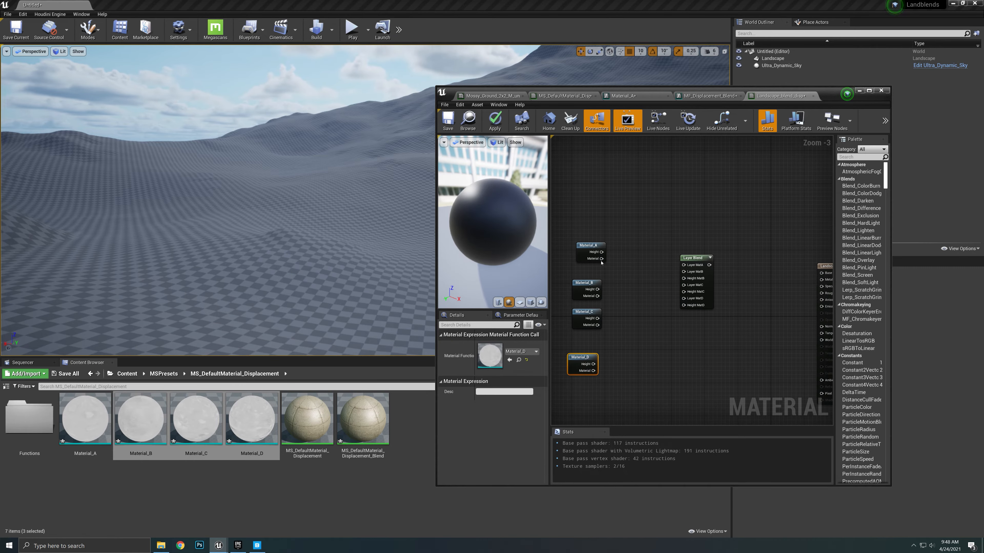
Step: Connect Material_A's Material output to Layer MatA, and Material_B's Material and Height outputs to Layer MatB and Height MatB
left_click_drag(602, 259, 684, 266)
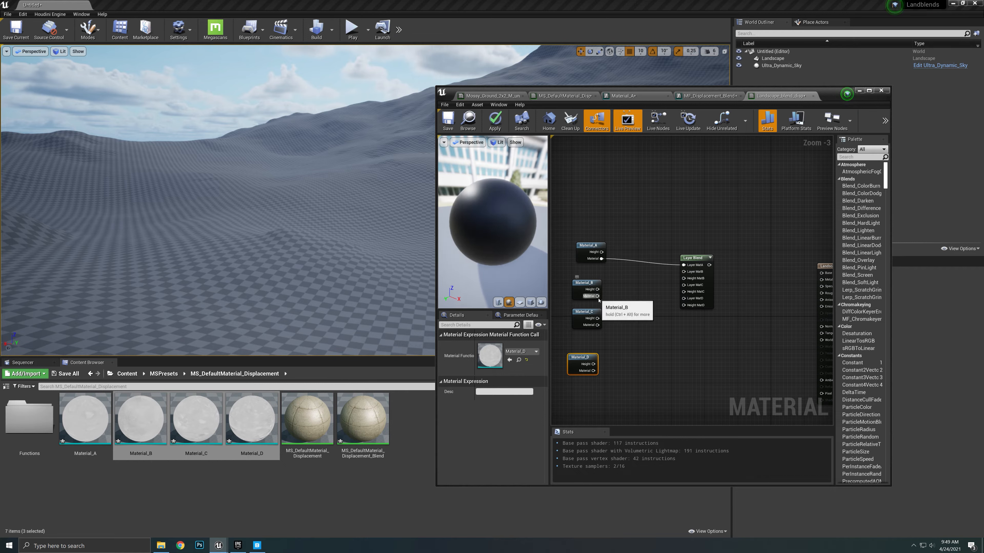
left_click_drag(597, 296, 683, 272)
left_click_drag(598, 290, 684, 278)
Step: Connect the Height and Material outputs of Material_C and Material_D to the matching MatC and MatD inputs of the Layer Blend node
left_click_drag(593, 321, 688, 294)
left_click(635, 322)
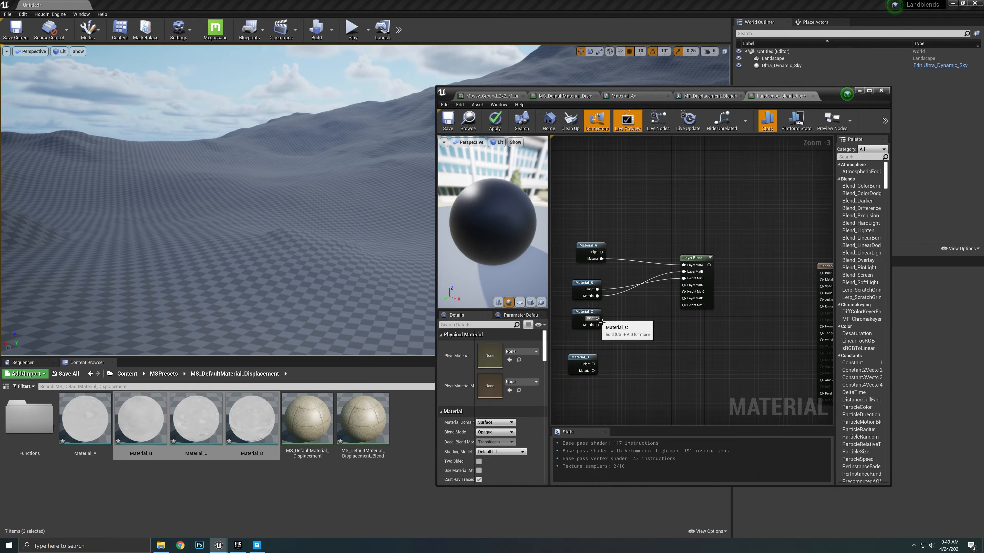
left_click_drag(597, 319, 683, 292)
left_click_drag(598, 326, 683, 285)
left_click_drag(593, 364, 684, 305)
left_click_drag(595, 372, 684, 299)
Step: Add BreakMaterialAttributes to the Layer Blend output and wire its Base Color, Metallic, Specular, Roughness and Normal to the main material node
right_click_drag(717, 320, 680, 314)
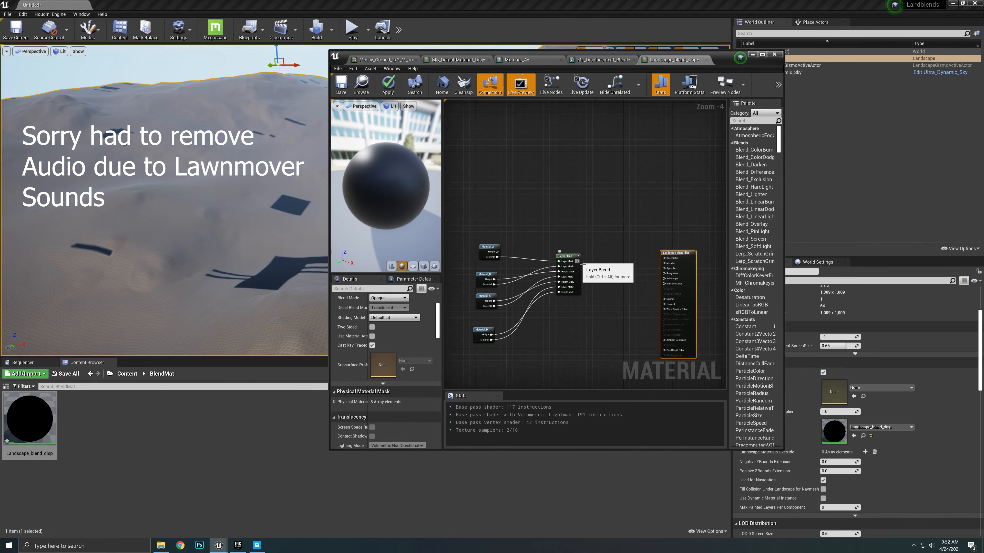
left_click_drag(578, 261, 603, 263)
type("bre")
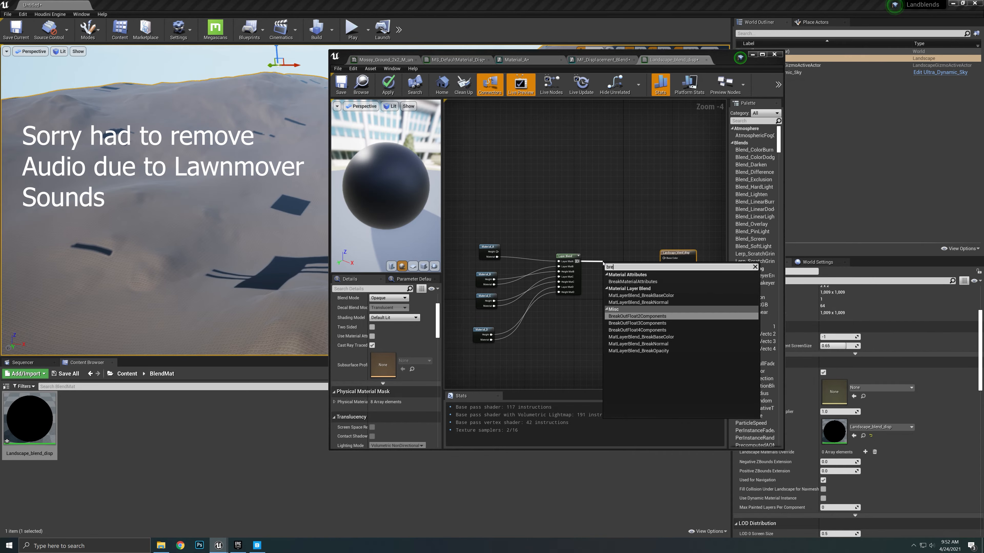
type("ak")
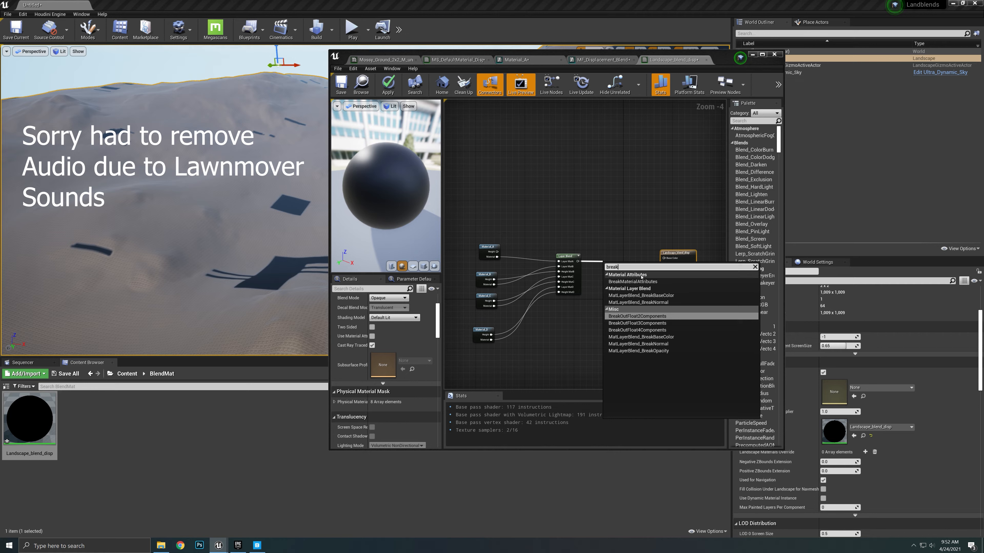
left_click(633, 282)
left_click_drag(616, 268, 664, 273)
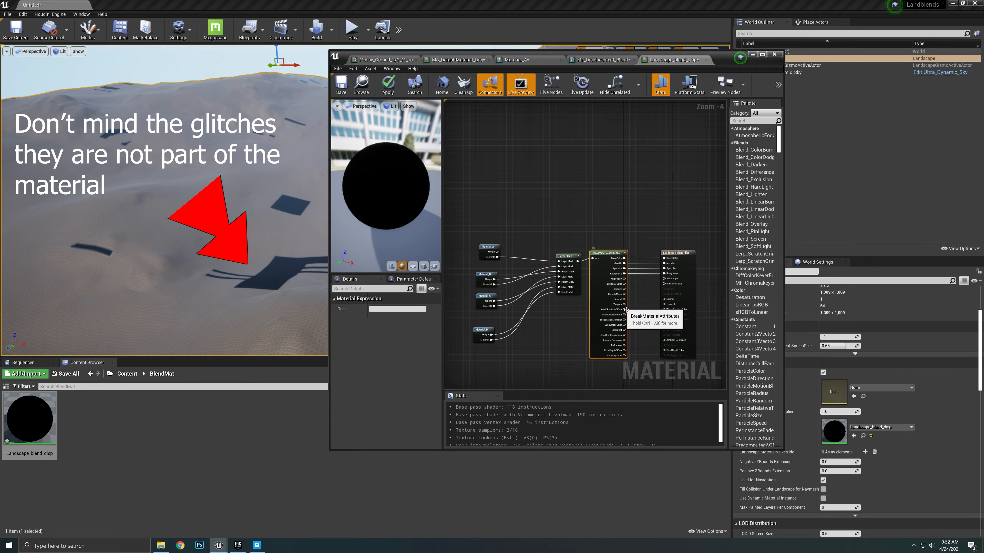
left_click_drag(624, 299, 663, 299)
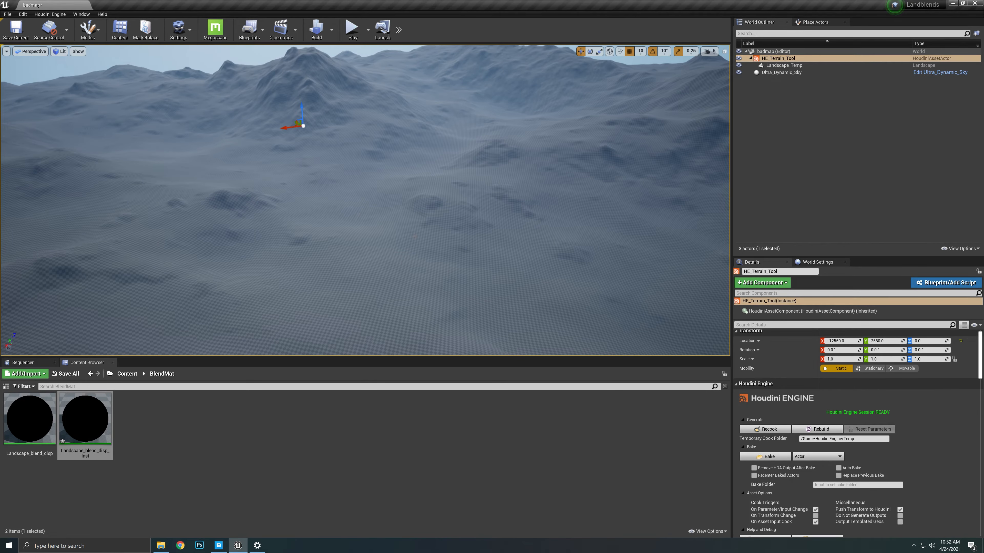
right_click_drag(364, 210, 329, 193)
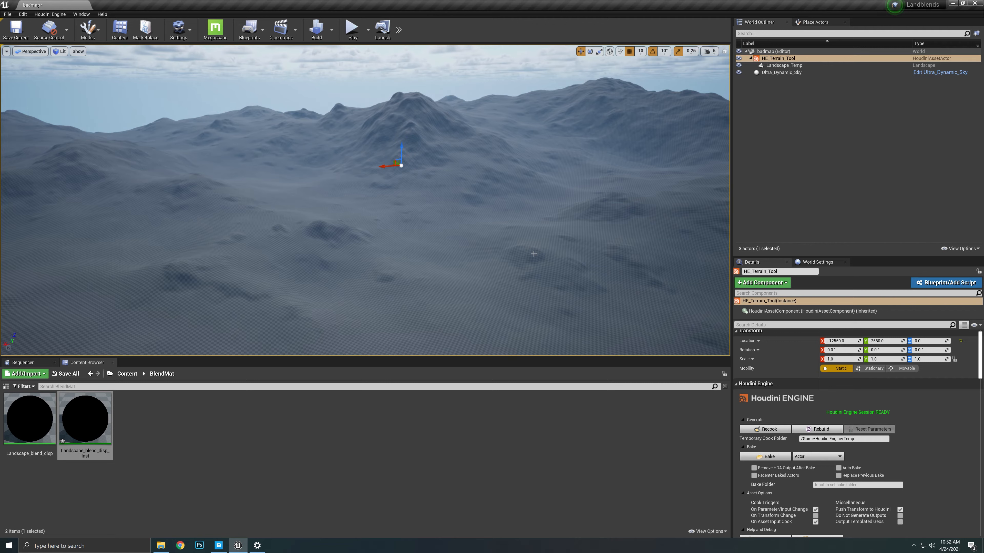
right_click(29, 428)
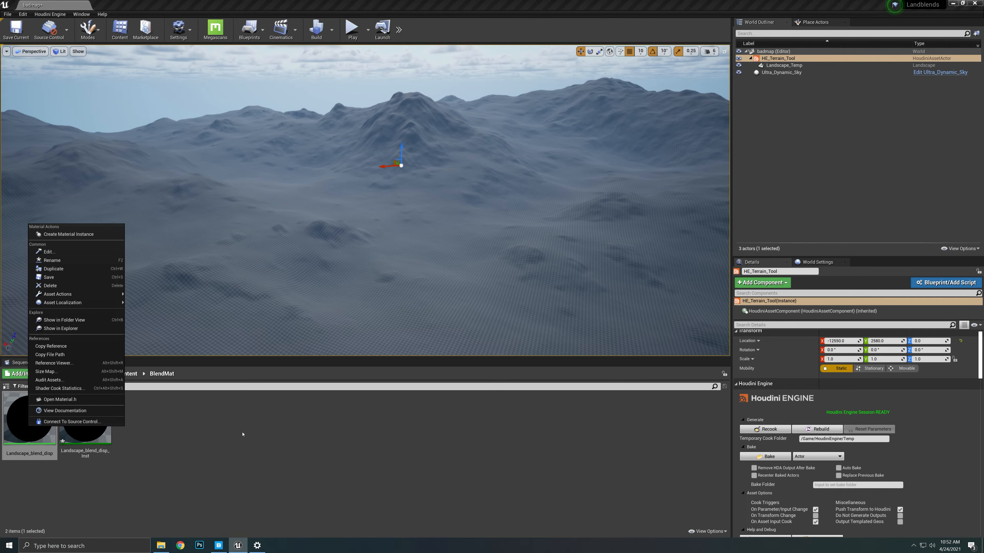
left_click(239, 444)
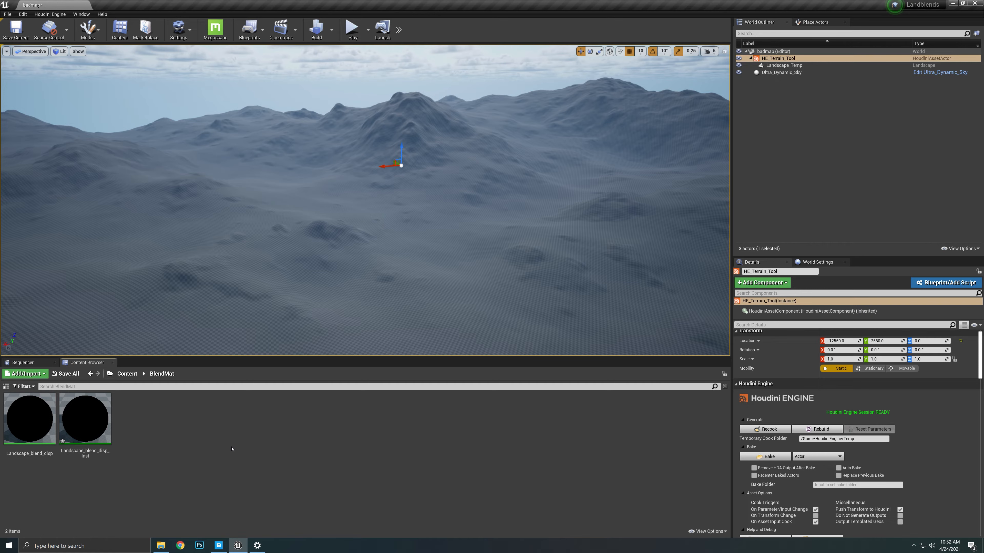
Step: Open the Landscape_blend_disp_Inst material instance and examine its parameter groups, from Global down to Texture Maps
double_click(85, 421)
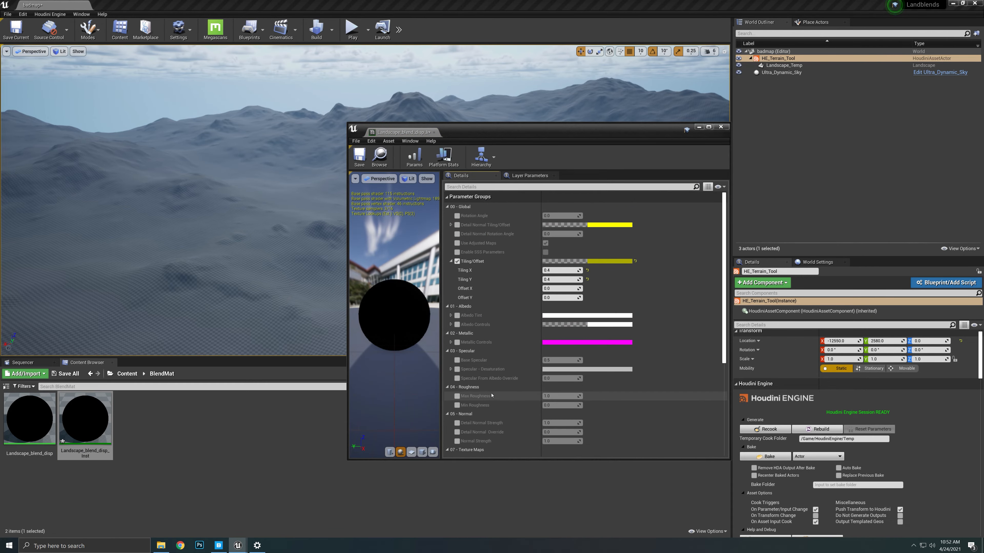
scroll(639, 303, "down", 5)
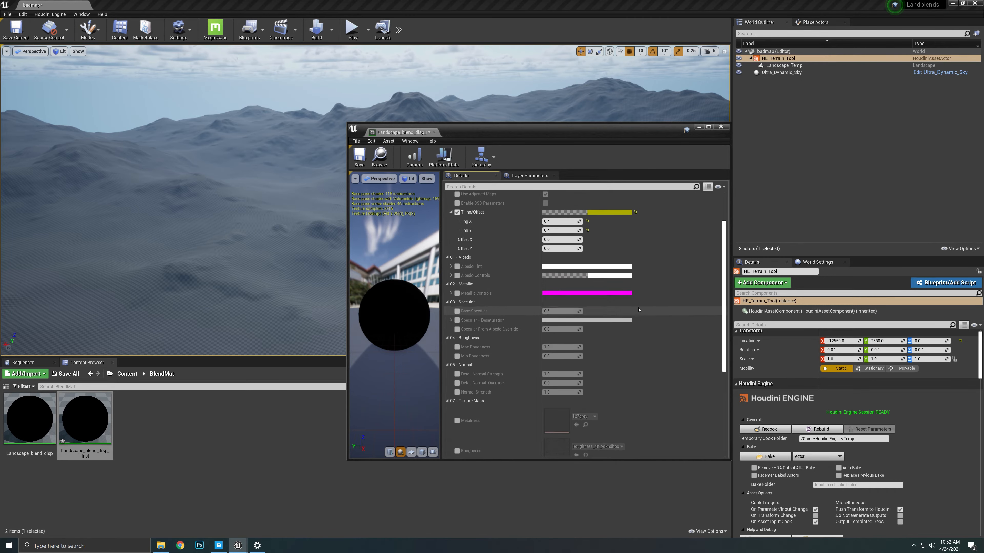
scroll(639, 310, "down", 4)
scroll(635, 349, "up", 9)
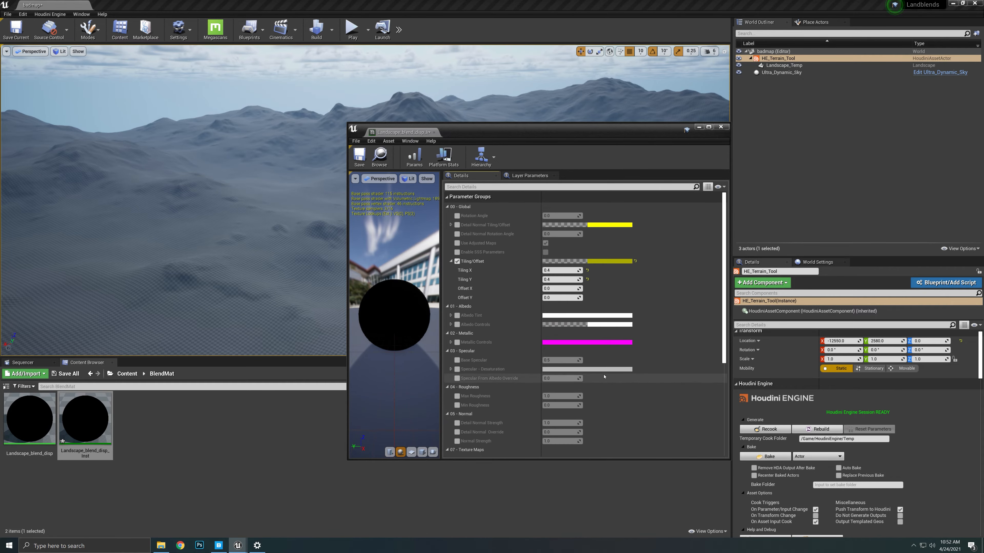
scroll(631, 399, "down", 3)
scroll(631, 400, "down", 6)
scroll(623, 400, "up", 7)
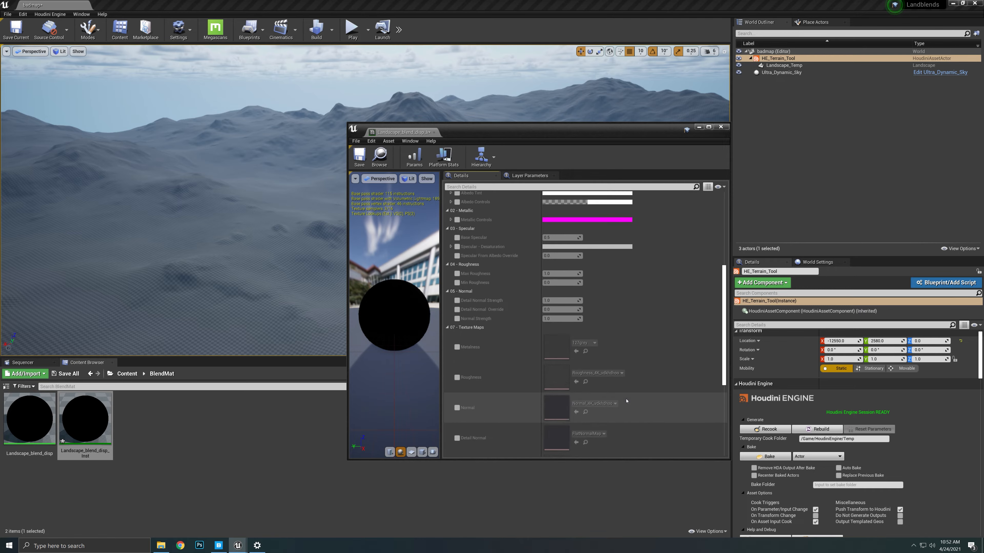
scroll(622, 401, "up", 3)
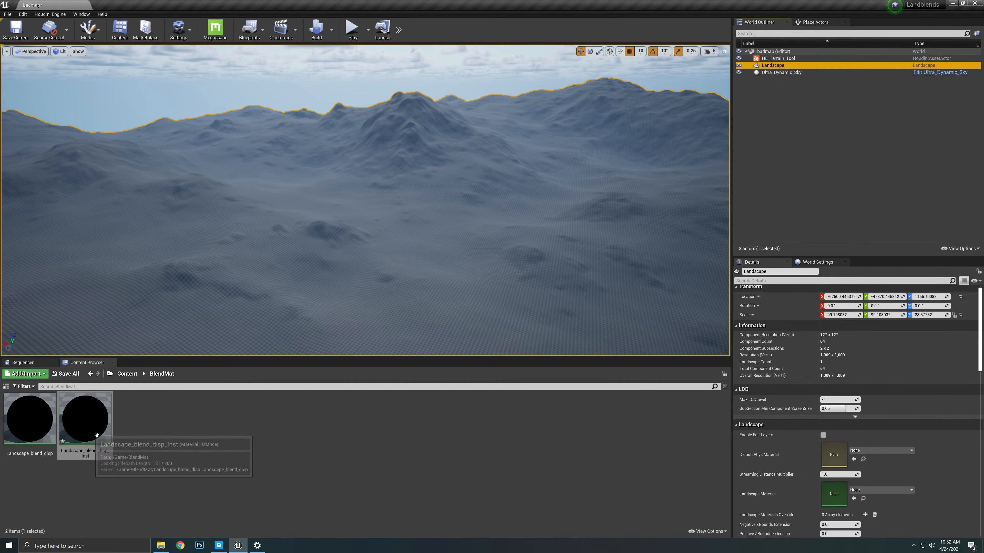
Step: Assign Landscape_blend_disp_Inst as the Landscape's material and switch to painting in Landscape mode
mouse_move(89, 429)
left_mouse_down()
mouse_move(553, 523)
mouse_move(872, 502)
left_mouse_up()
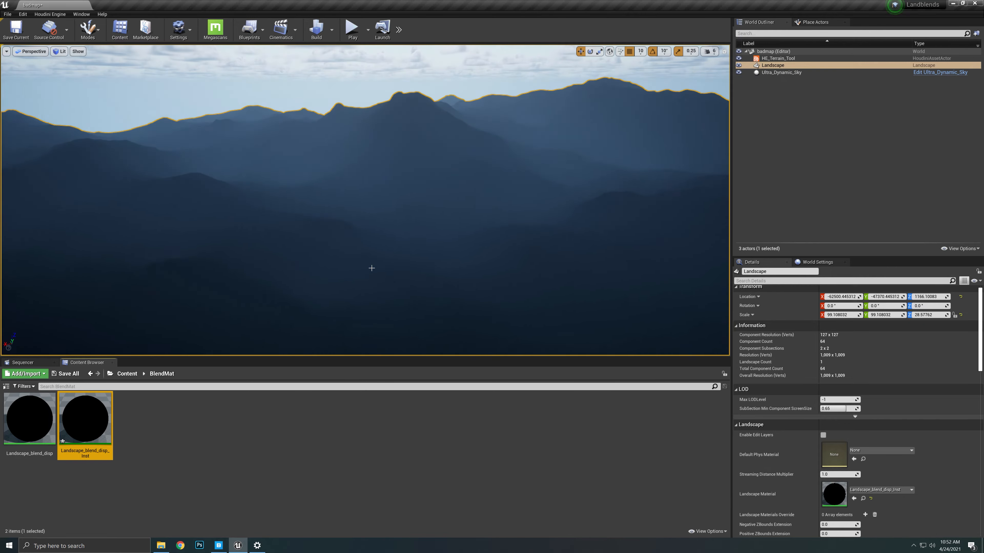
left_click(88, 29)
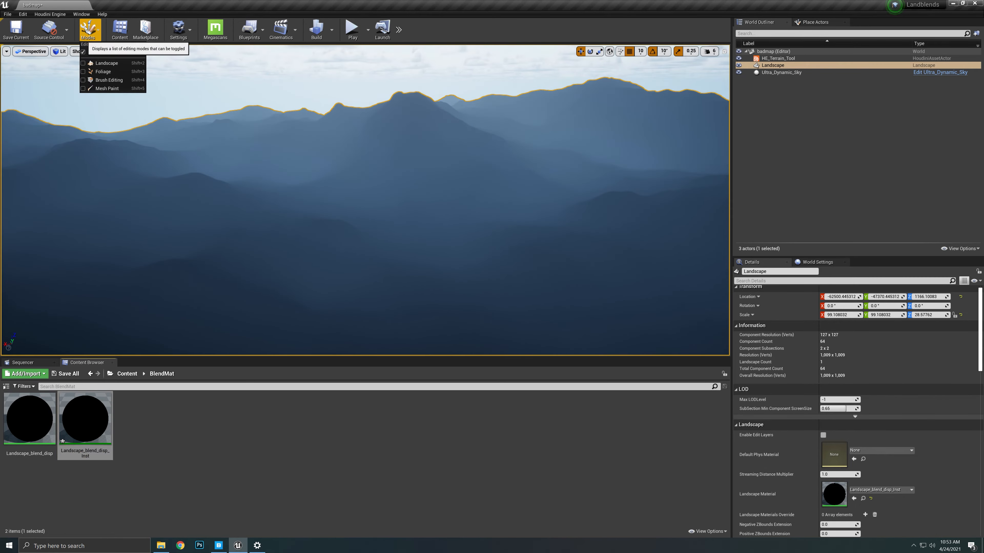
left_click(109, 63)
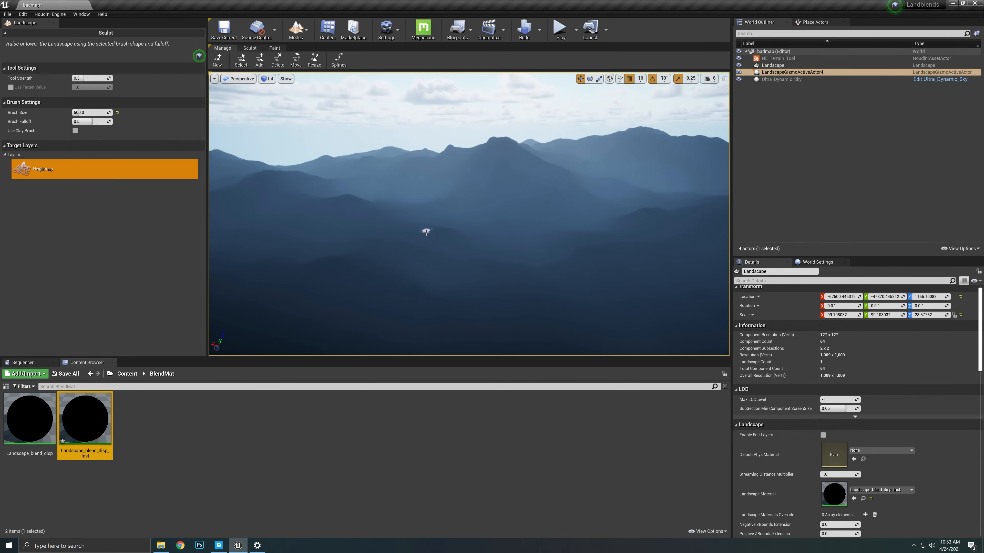
left_click(274, 47)
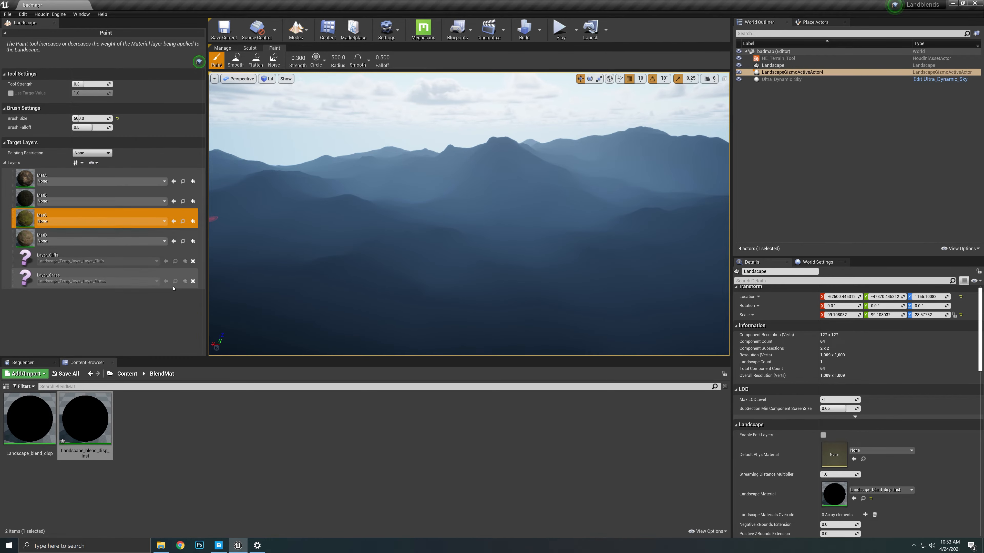
Step: Assign MatA_LayerInfo to the MatA target layer and open the layer info choices for MatB
mouse_move(443, 208)
right_mouse_down()
mouse_move(446, 267)
mouse_move(461, 238)
mouse_move(455, 189)
mouse_move(459, 217)
mouse_move(451, 208)
right_mouse_up()
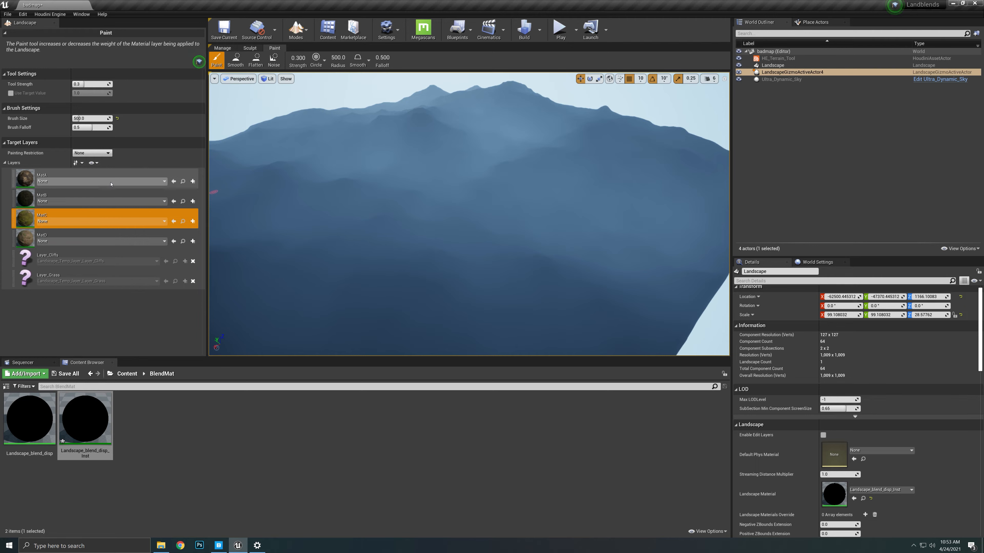
left_click(111, 182)
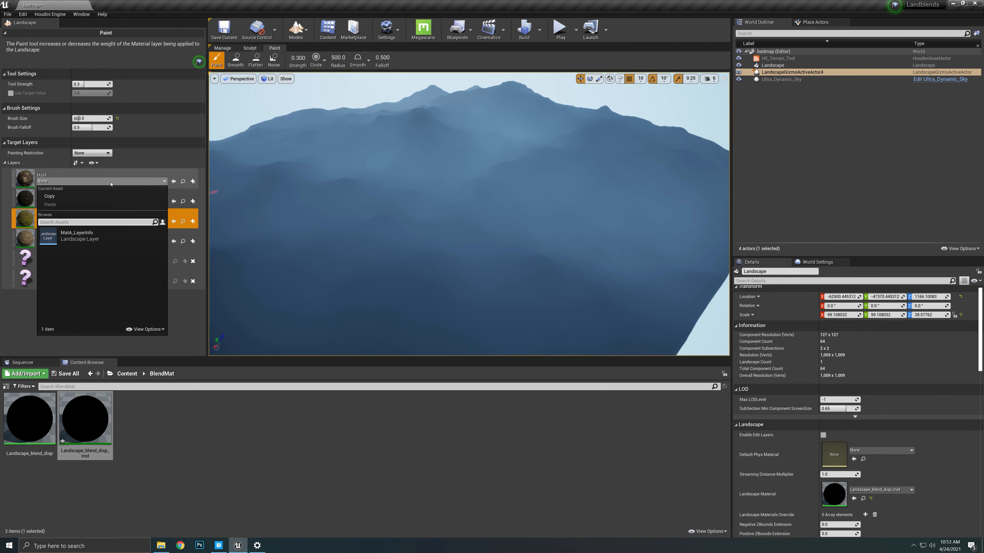
left_click(78, 235)
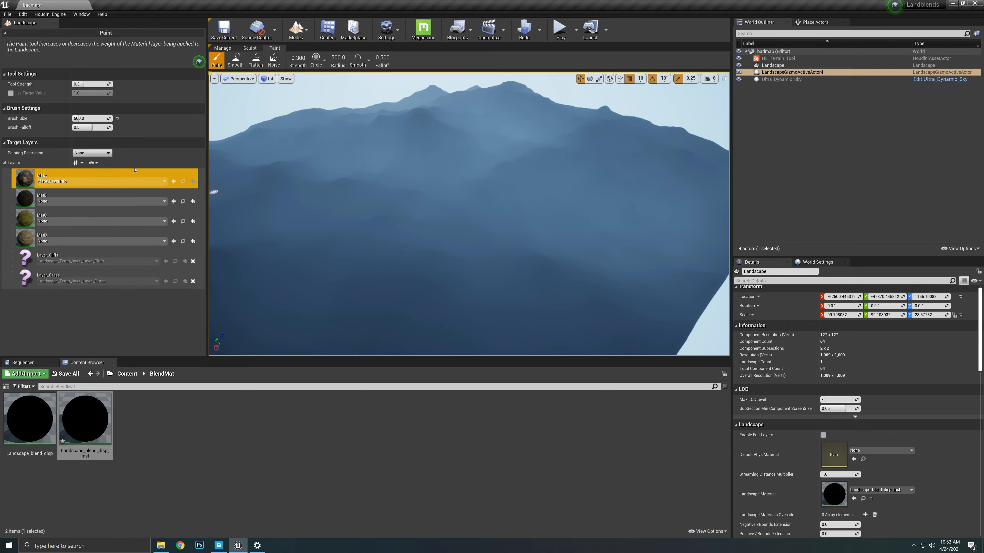
left_click(193, 202)
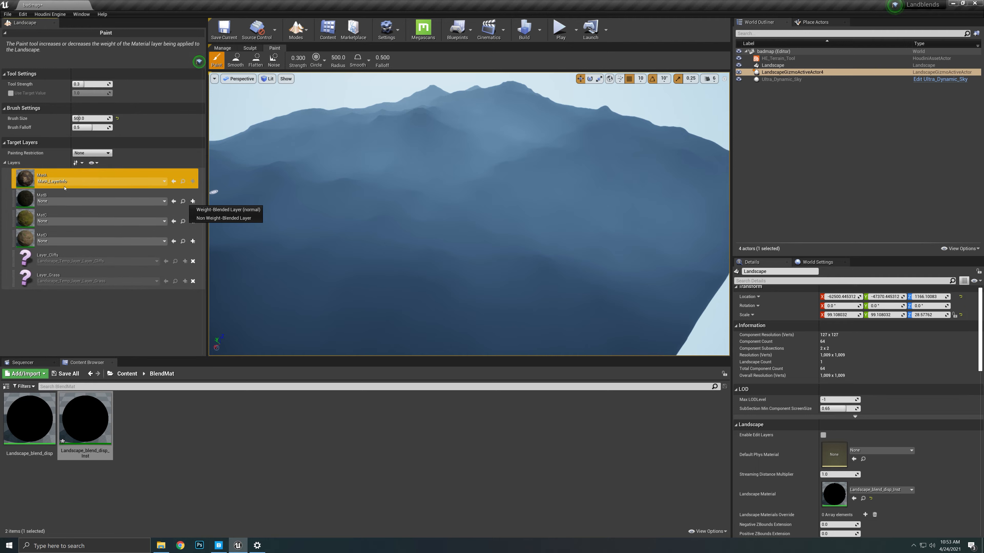
left_click(94, 201)
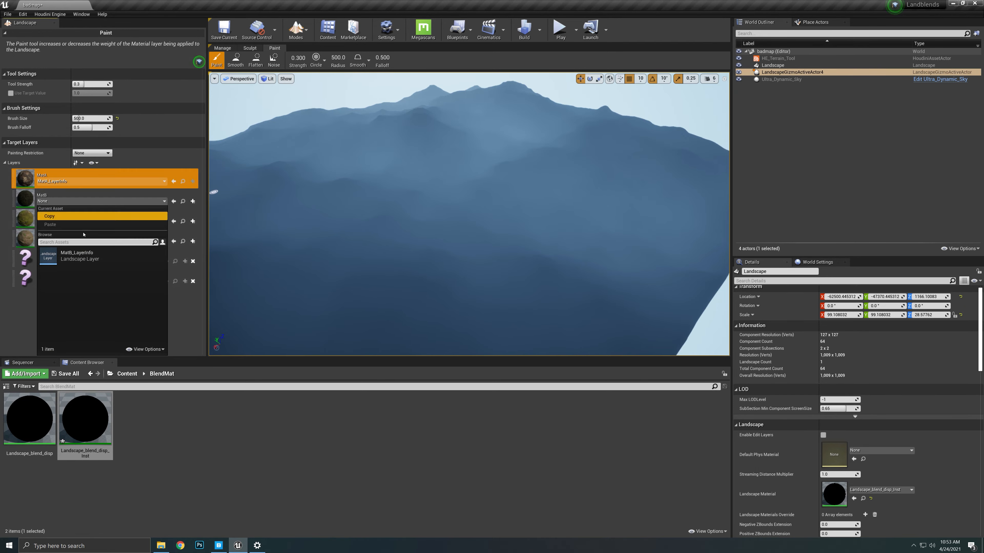
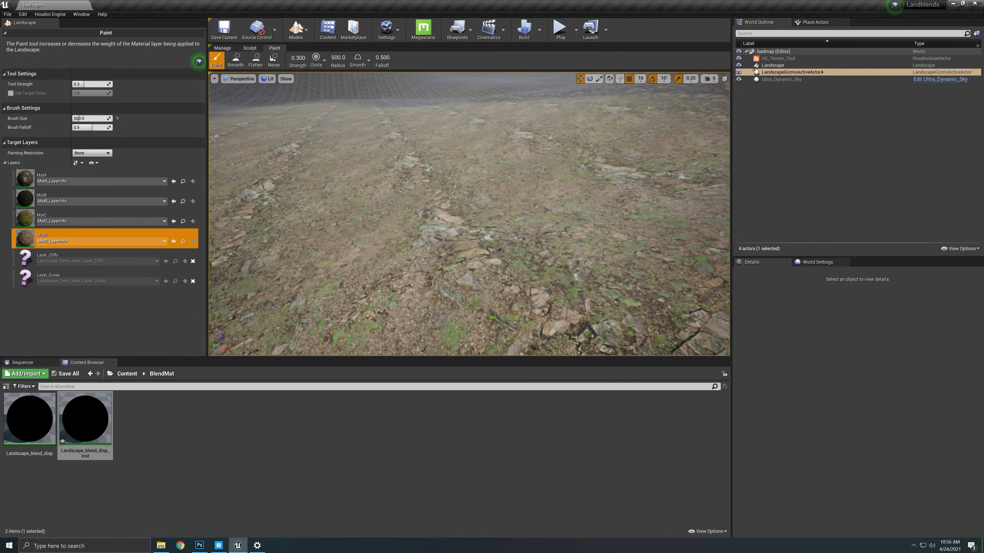
Step: Set the camera speed to 3 and examine the transitions between the painted layers on the terrain up close
left_click(710, 79)
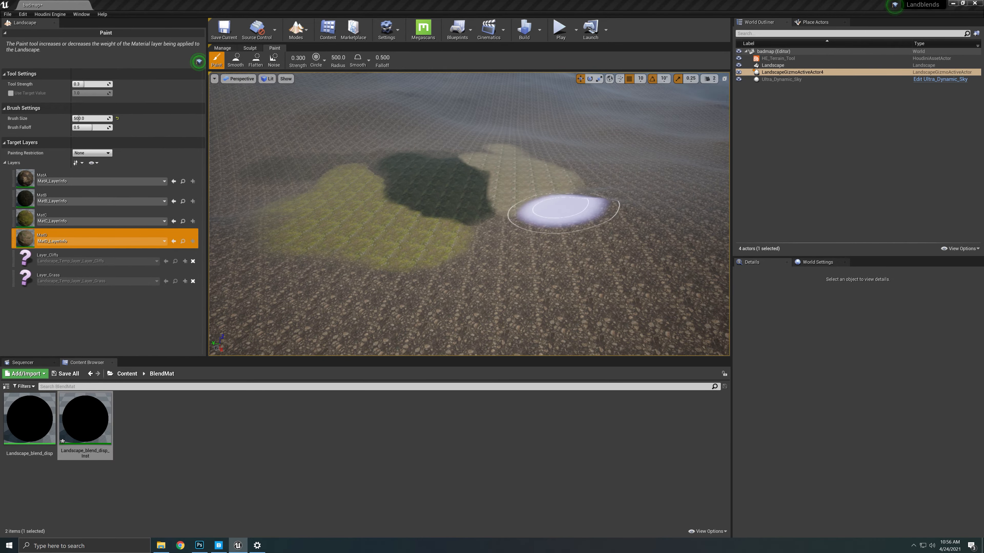
right_click_drag(566, 209, 597, 219)
left_click(715, 79)
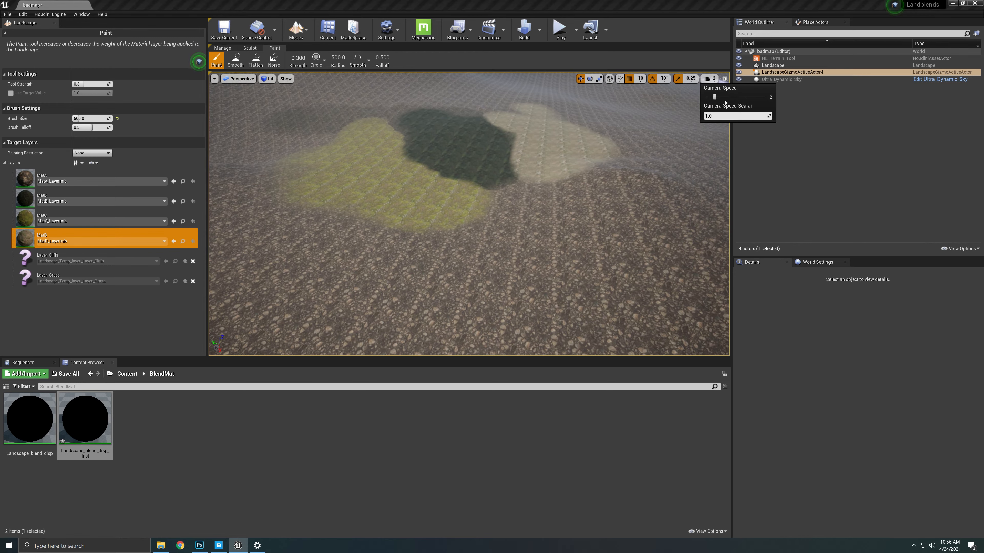
right_click_drag(604, 175, 595, 184)
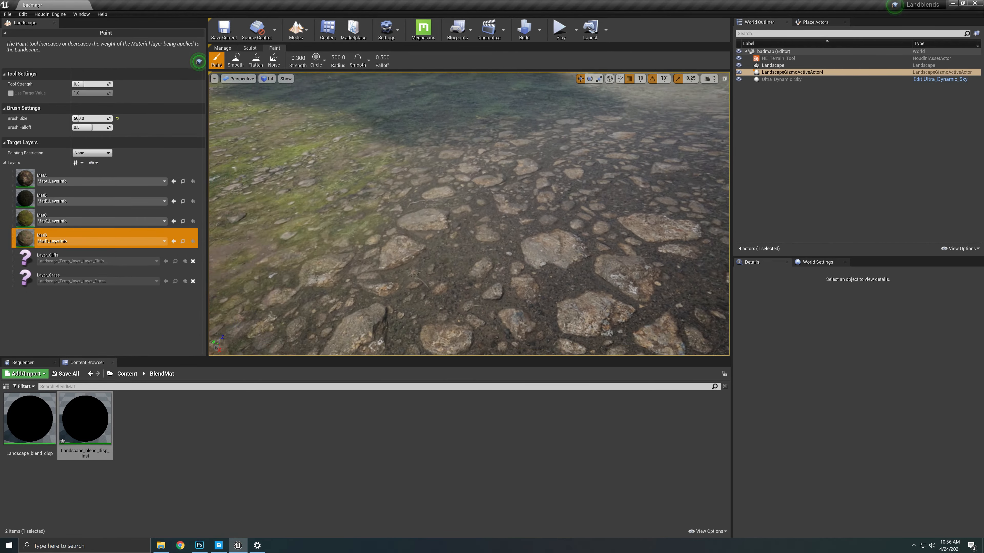
mouse_move(645, 196)
right_mouse_down()
mouse_move(707, 186)
mouse_move(713, 205)
right_mouse_up()
mouse_move(657, 195)
right_mouse_down()
mouse_move(663, 175)
mouse_move(501, 175)
right_mouse_up()
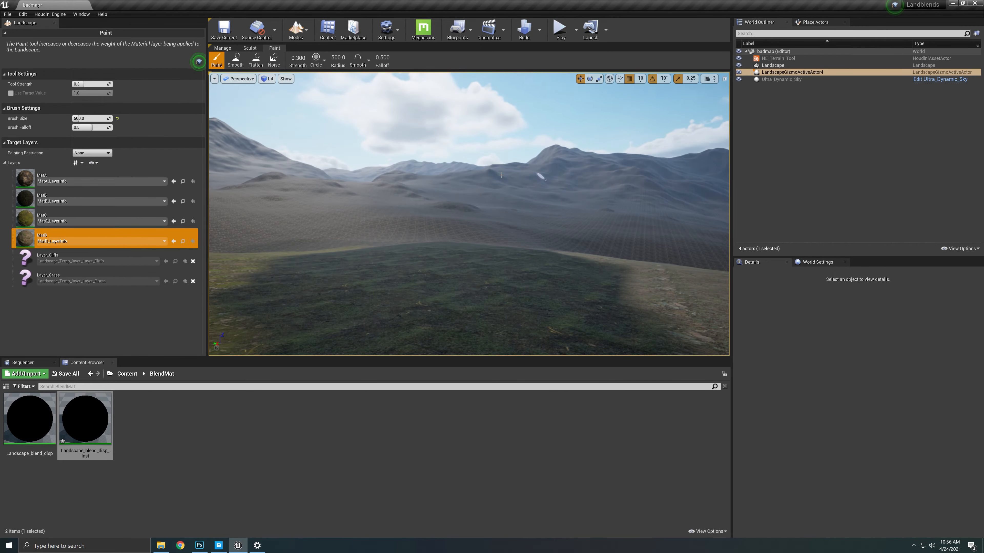
mouse_move(679, 226)
right_mouse_down()
mouse_move(707, 287)
mouse_move(705, 275)
right_mouse_up()
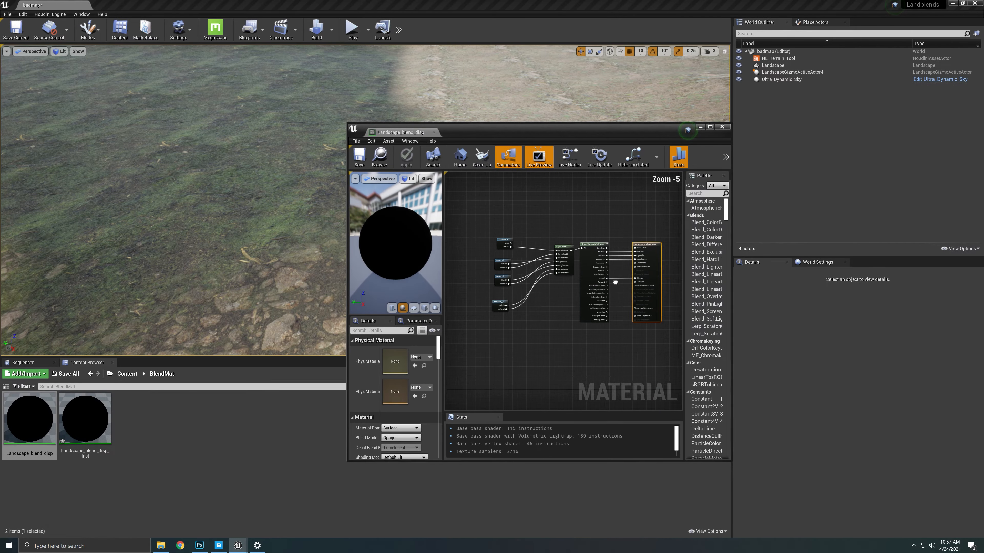
Step: Look over the Landscape_blend_disp node graph and move its editor window off the content folders
scroll(585, 268, "up", 2)
right_click_drag(615, 282, 573, 289)
scroll(573, 288, "down", 2)
left_click_drag(543, 130, 614, 117)
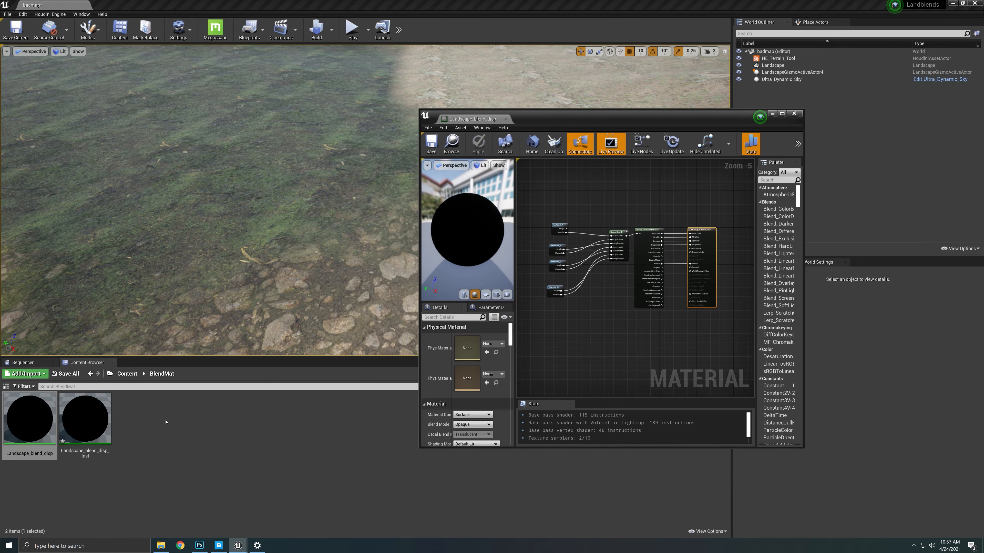
Step: Open the MF_Displacement_Blend material function from the Functions folder of MSPresets > MS_DefaultMaterial_Displacement
left_click(127, 373)
double_click(363, 417)
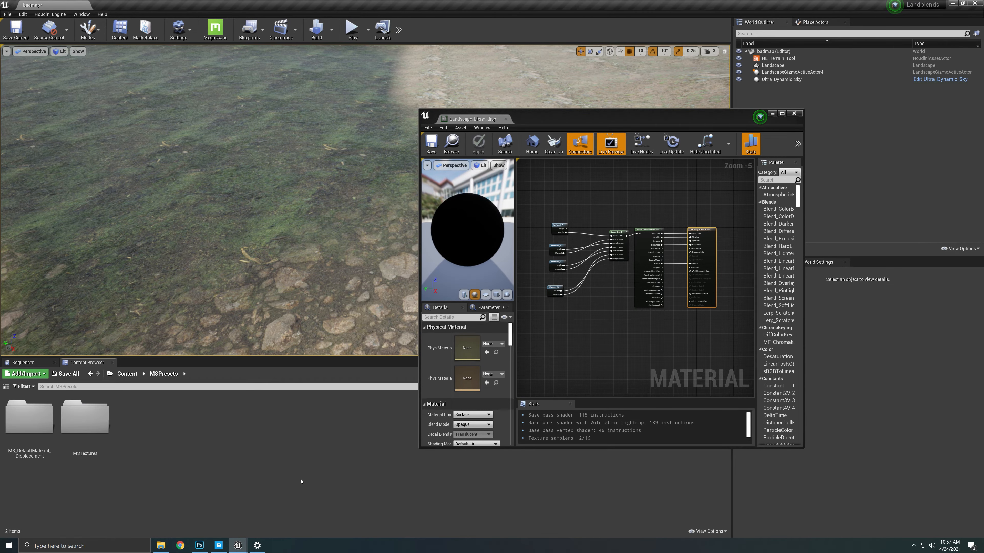
double_click(29, 418)
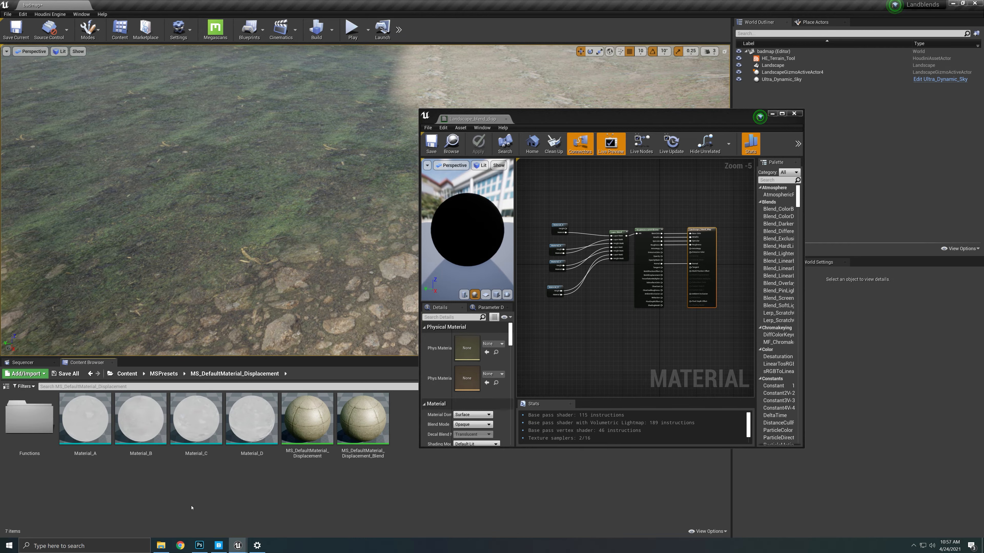
double_click(29, 418)
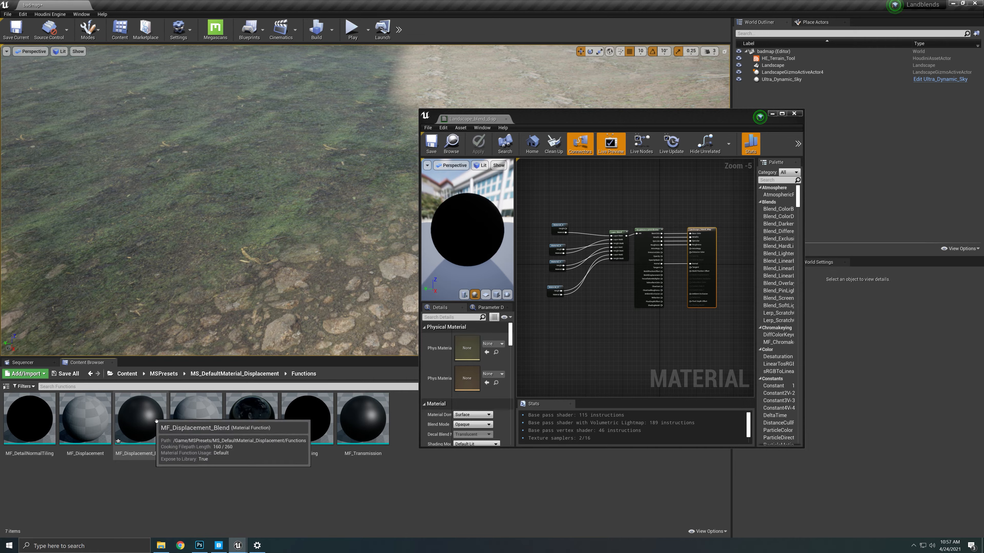
double_click(140, 419)
Step: Look over the MF_Displacement_Blend graph and add that function as a node to the Landscape_blend_disp graph, beneath the Layer Blend and BreakMaterialAttributes nodes
scroll(581, 315, "down", 8)
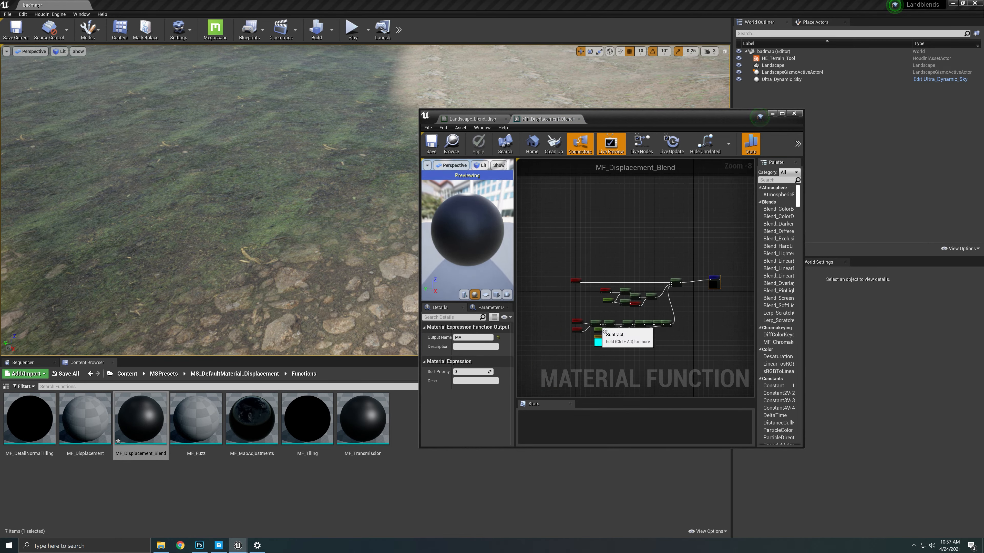
scroll(630, 303, "up", 1)
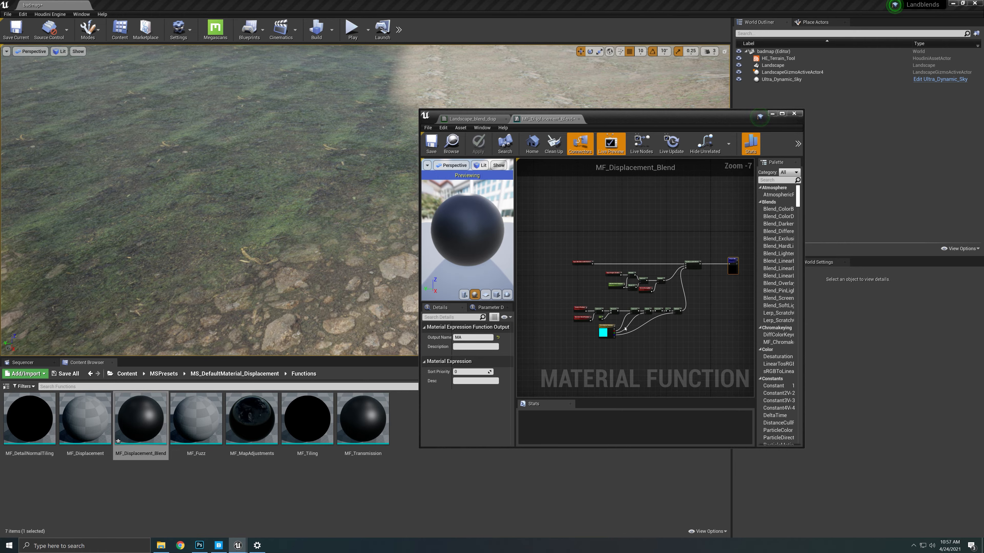
right_click_drag(629, 314, 669, 298)
scroll(619, 291, "up", 3)
scroll(672, 297, "down", 3)
left_click(476, 120)
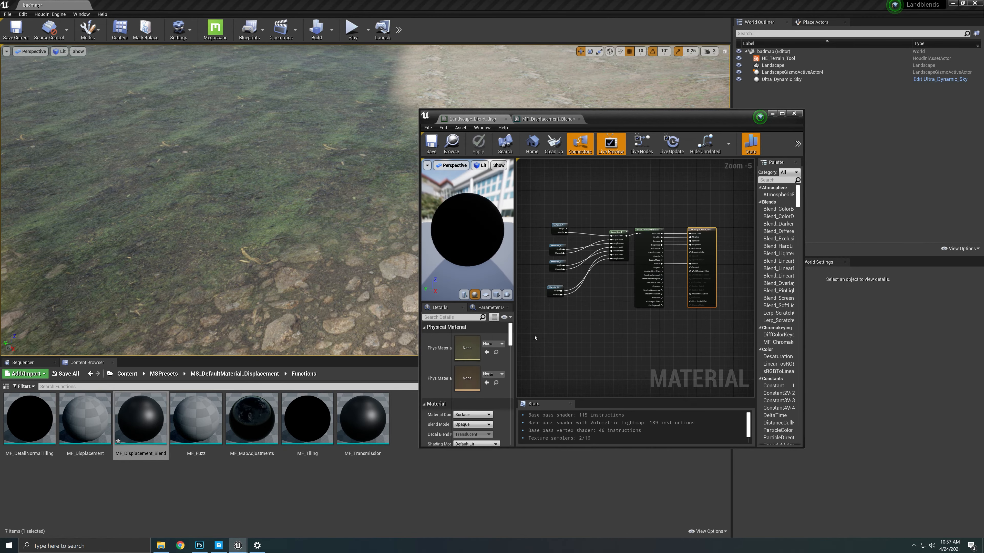
left_click_drag(139, 420, 610, 345)
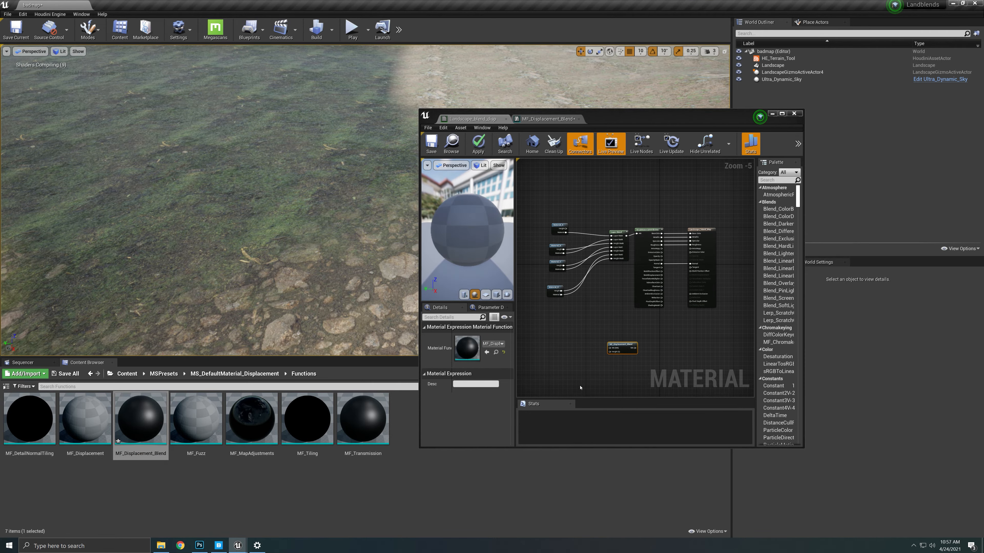
scroll(620, 348, "up", 4)
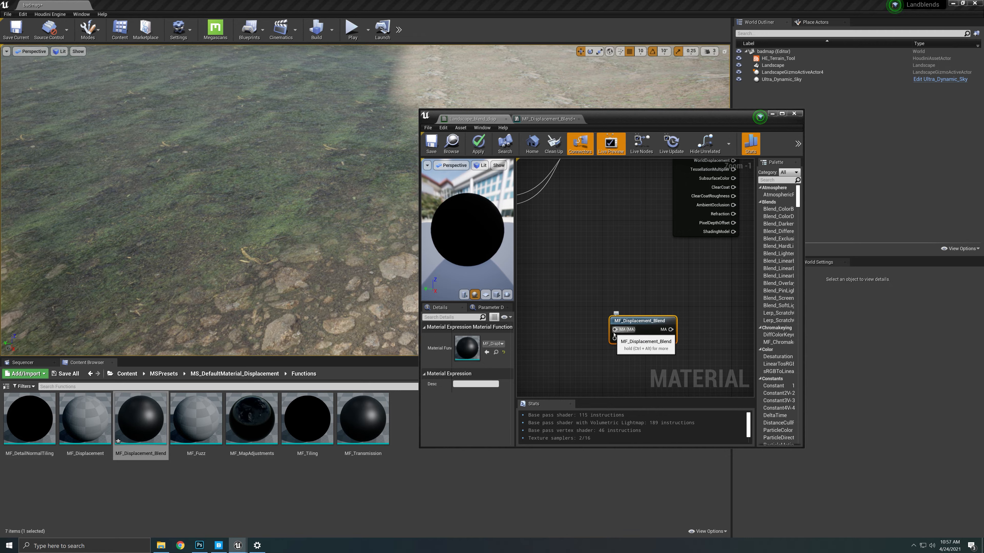
right_click_drag(612, 295, 600, 319)
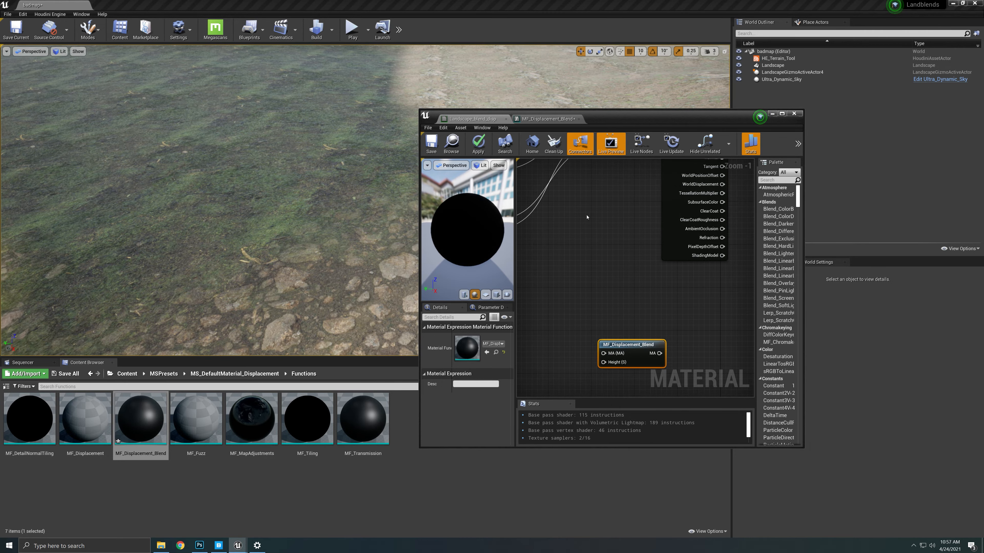
scroll(606, 293, "down", 3)
scroll(599, 345, "up", 2)
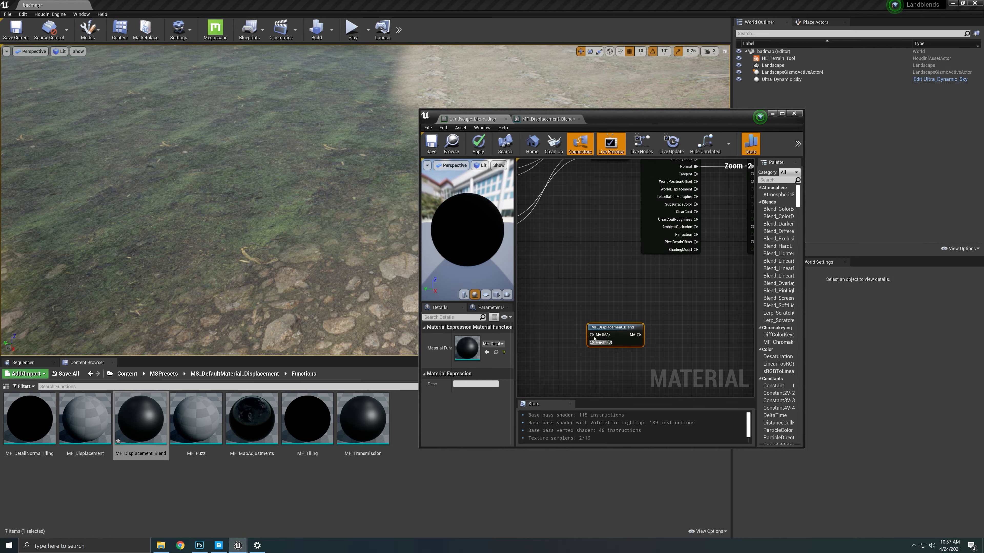
Step: Recheck the MF_Displacement_Blend graph, and open the Material_D function to examine its Displacement section and outputs
double_click(599, 344)
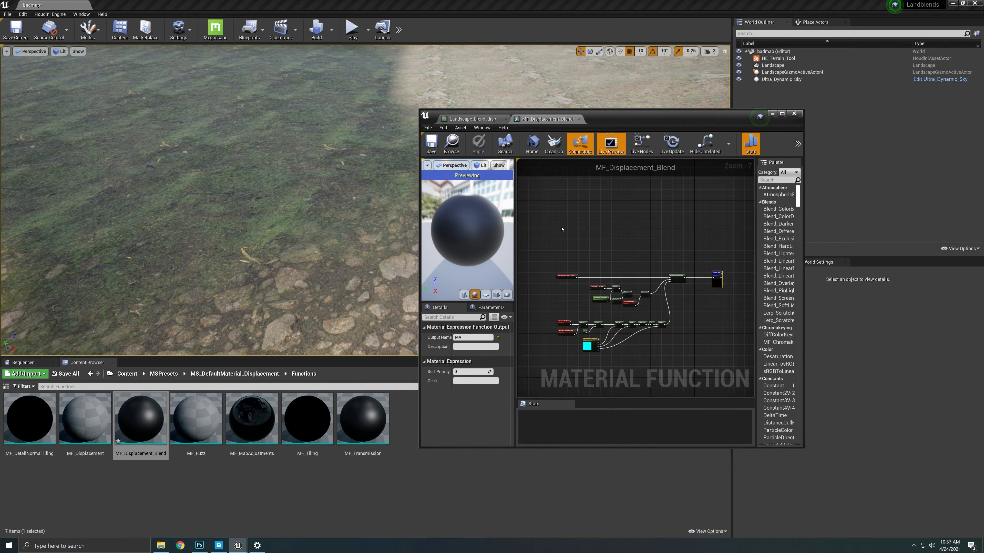
left_click(473, 118)
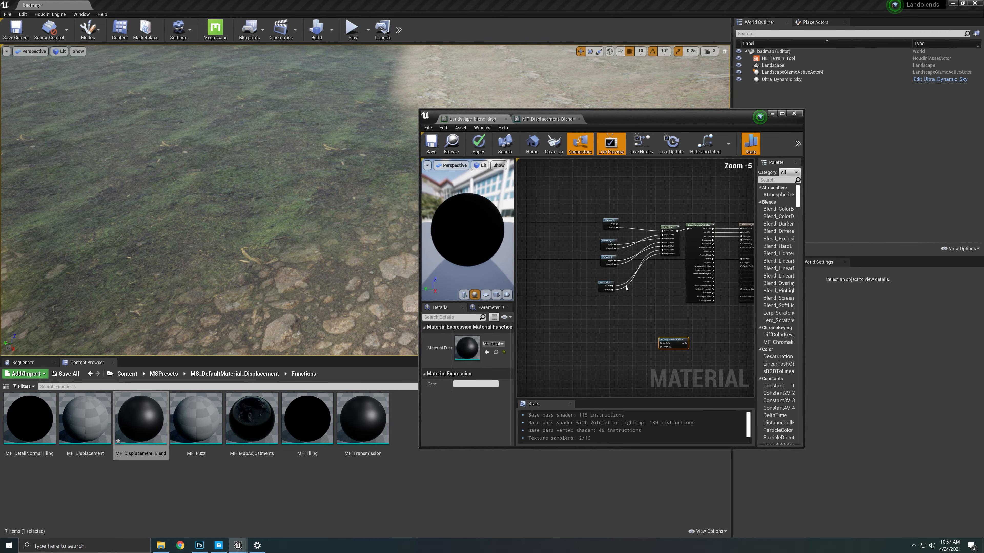
scroll(627, 288, "up", 3)
double_click(614, 287)
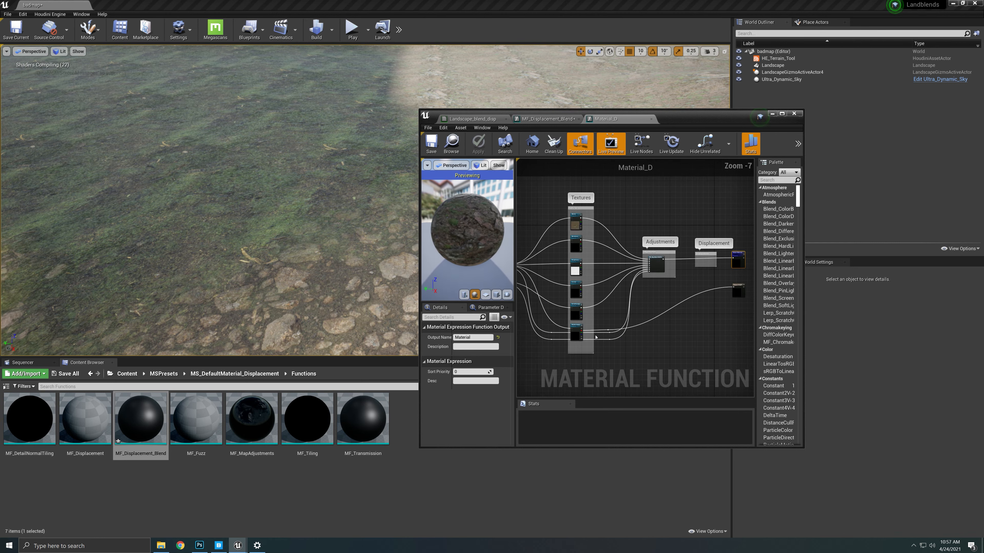
scroll(599, 339, "up", 3)
right_click_drag(703, 269, 546, 366)
scroll(650, 297, "down", 3)
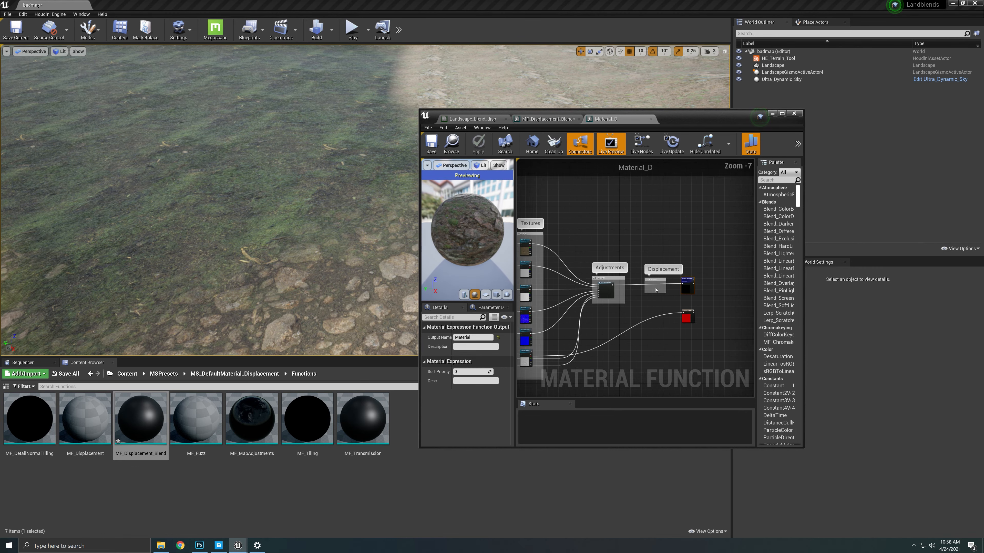
Step: Examine the Displacement section and outputs of the Material_D graph, and compare them with the MF_Displacement_Blend graph
scroll(656, 285, "up", 2)
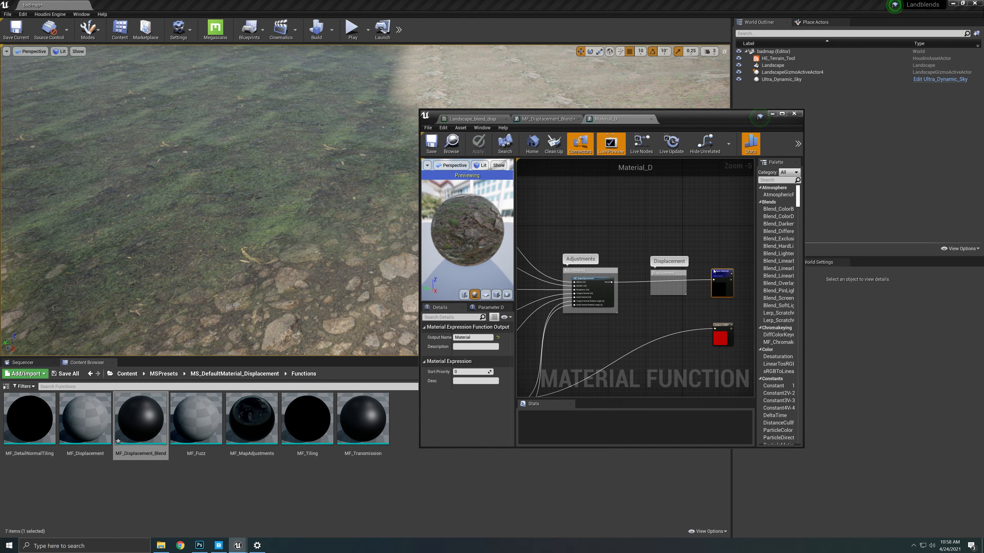
right_click_drag(618, 350, 654, 295)
scroll(632, 279, "down", 3)
scroll(728, 267, "up", 3)
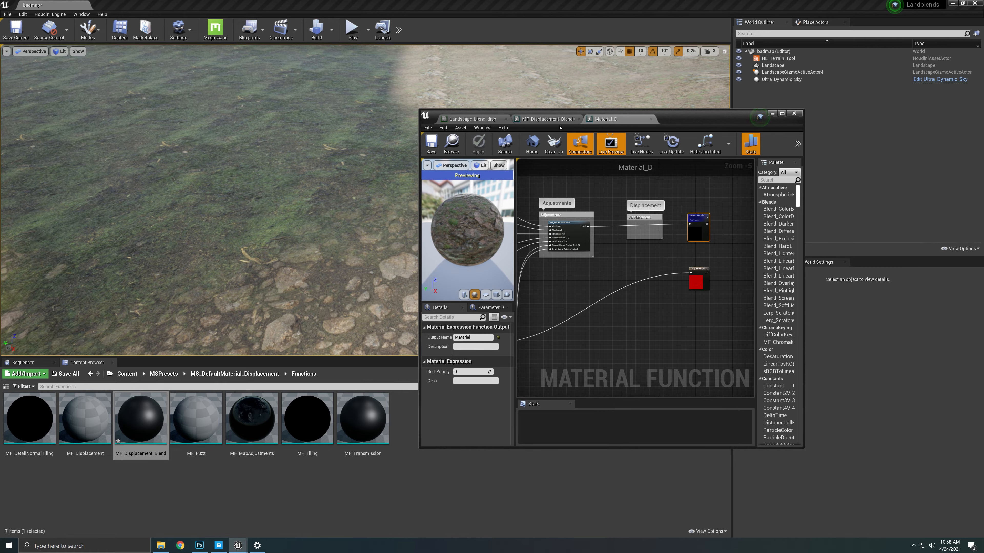
left_click(550, 118)
right_click_drag(657, 326, 638, 300)
scroll(643, 293, "up", 2)
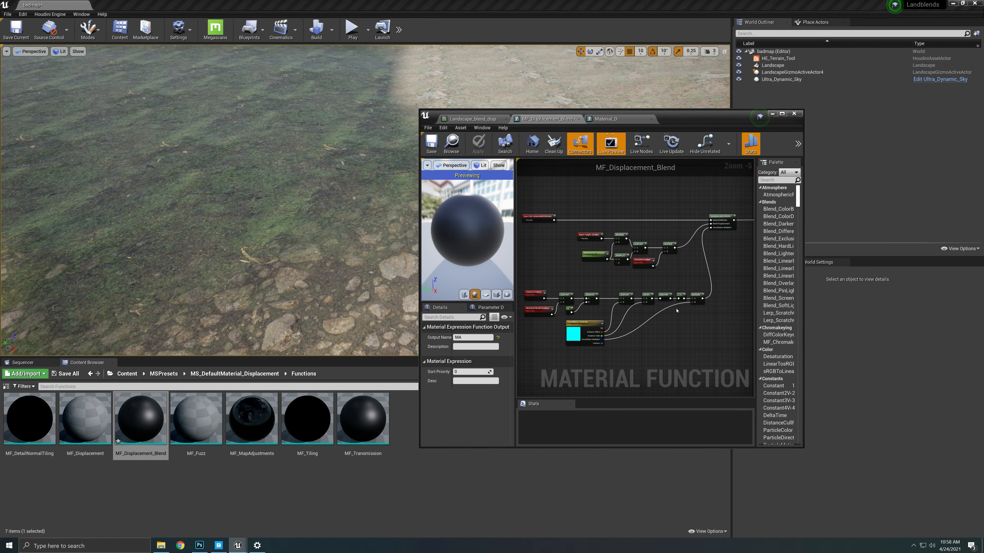
scroll(687, 312, "down", 1)
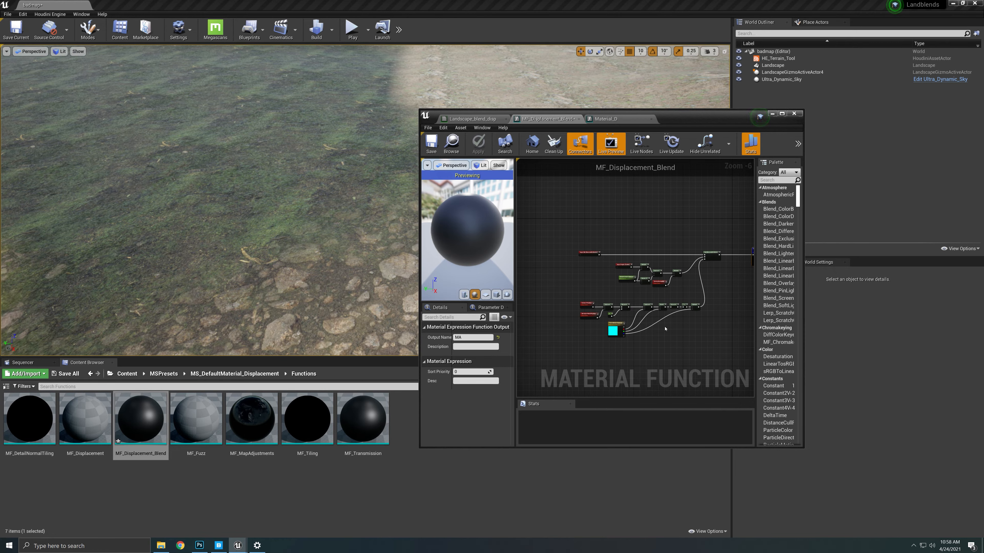
Step: Cut the camera-distance and Tessellation Controls node chain out of the MF_Displacement_Blend graph
right_click_drag(665, 329, 624, 316)
scroll(634, 301, "up", 1)
right_click_drag(544, 304, 601, 296)
scroll(601, 296, "down", 2)
left_click_drag(550, 277, 697, 335)
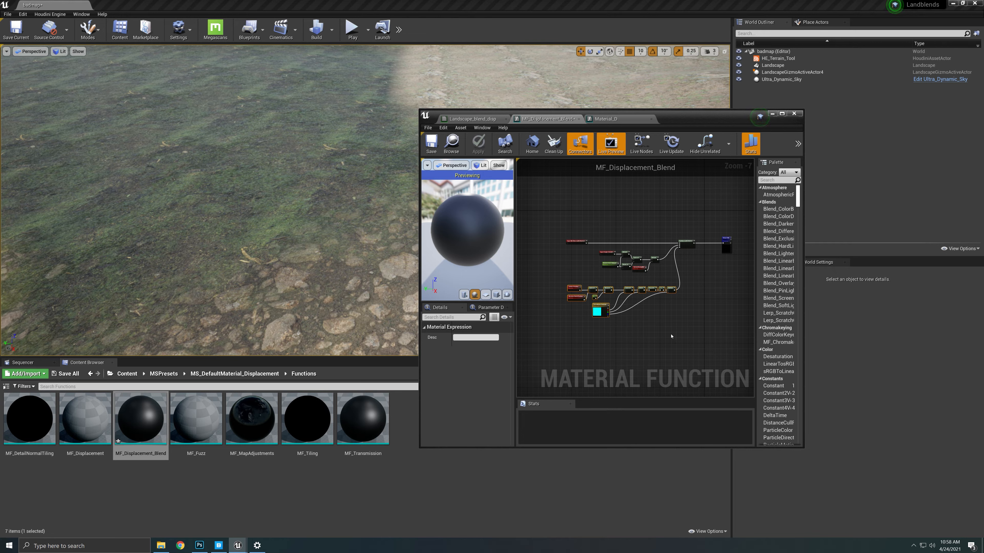
key("ctrl+x")
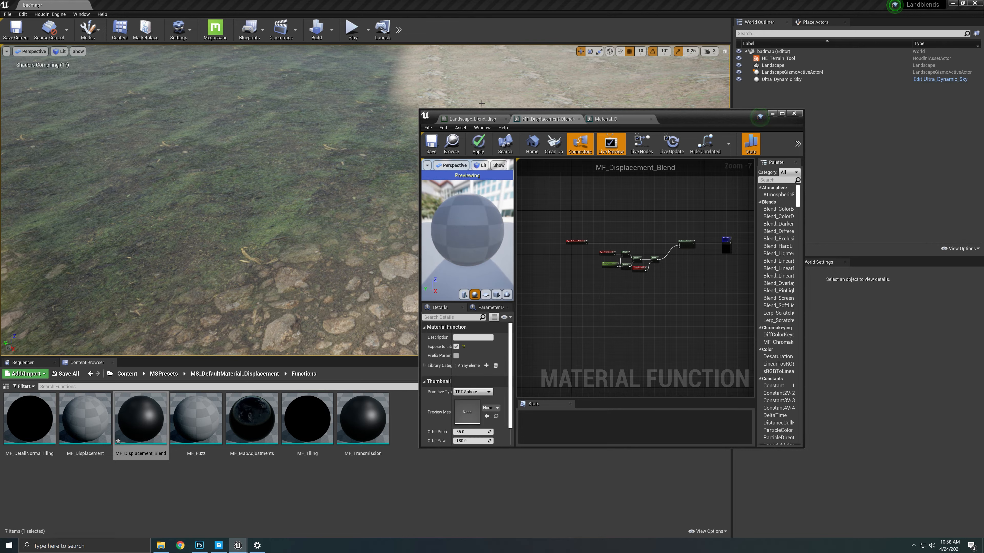
Step: Paste the cut tessellation nodes into the Landscape_blend_disp graph beneath the MF_Displacement_Blend node, and shift that function node slightly right
left_click(489, 119)
scroll(610, 298, "down", 4)
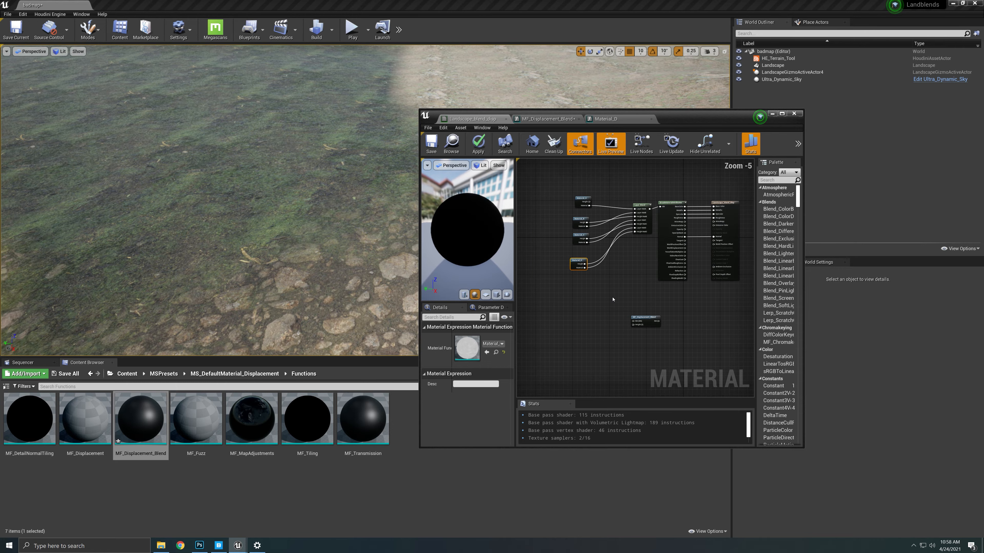
scroll(608, 311, "down", 1)
key("ctrl+v")
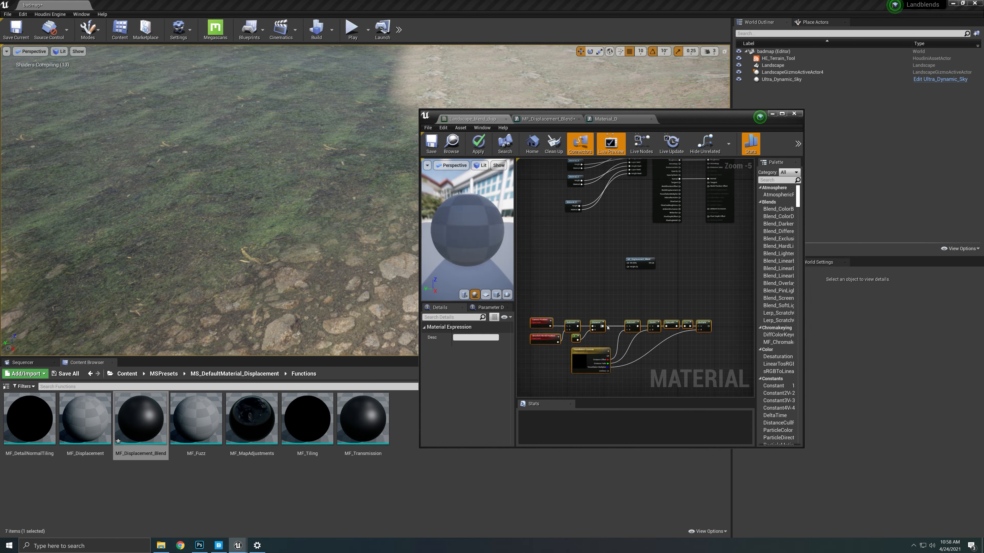
right_click_drag(630, 286, 643, 289)
left_click(651, 272)
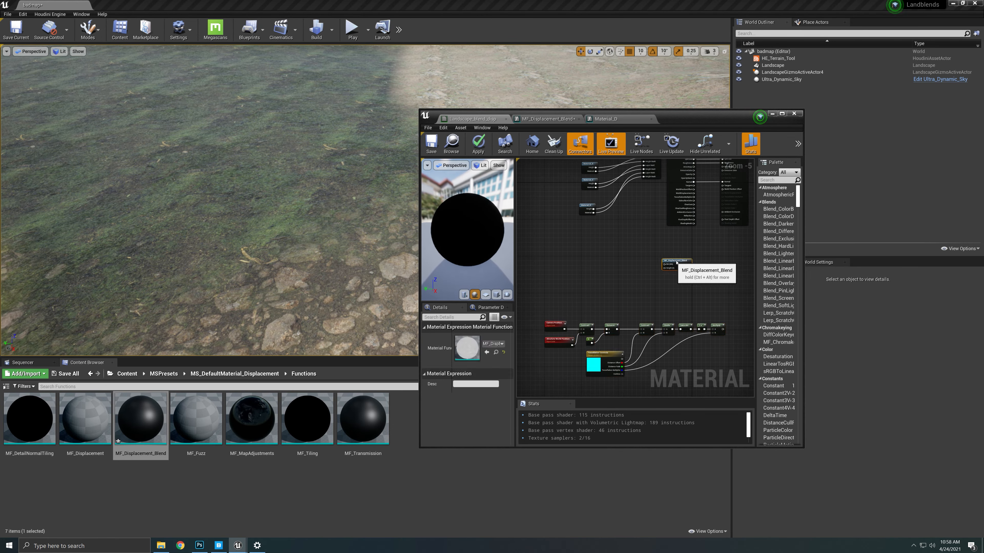
Step: Move the whole pasted tessellation node chain up and left, beside the MF_Displacement_Blend node
scroll(620, 290, "down", 3)
left_click_drag(569, 280, 702, 351)
scroll(681, 299, "up", 2)
left_click_drag(682, 292, 639, 264)
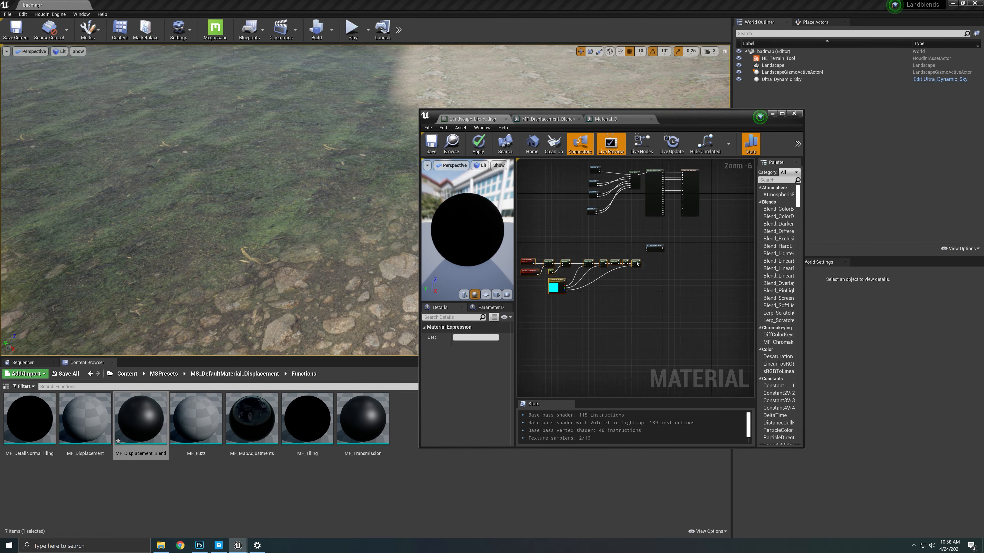
right_click_drag(655, 269, 659, 303)
scroll(659, 283, "up", 1)
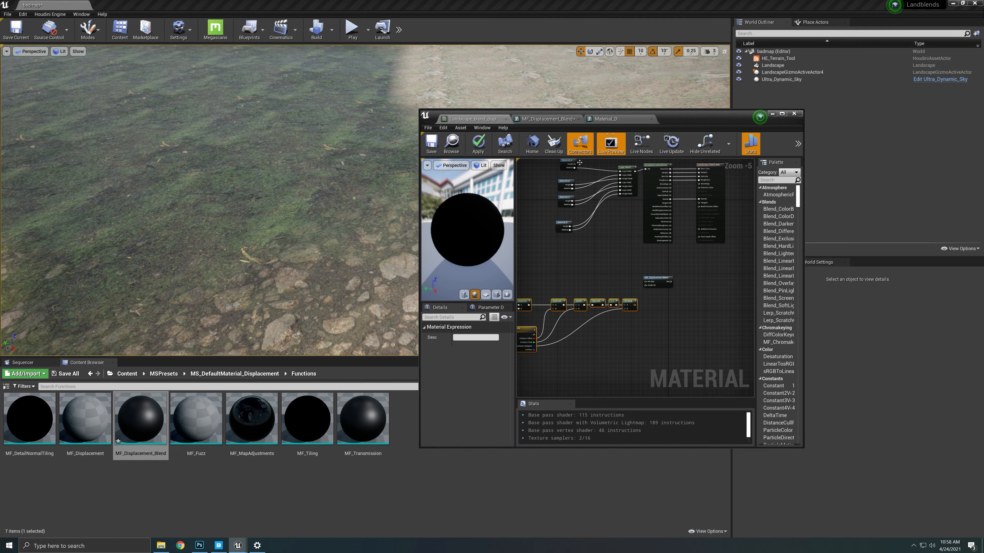
right_click_drag(562, 252, 676, 240)
right_click_drag(678, 277, 527, 316)
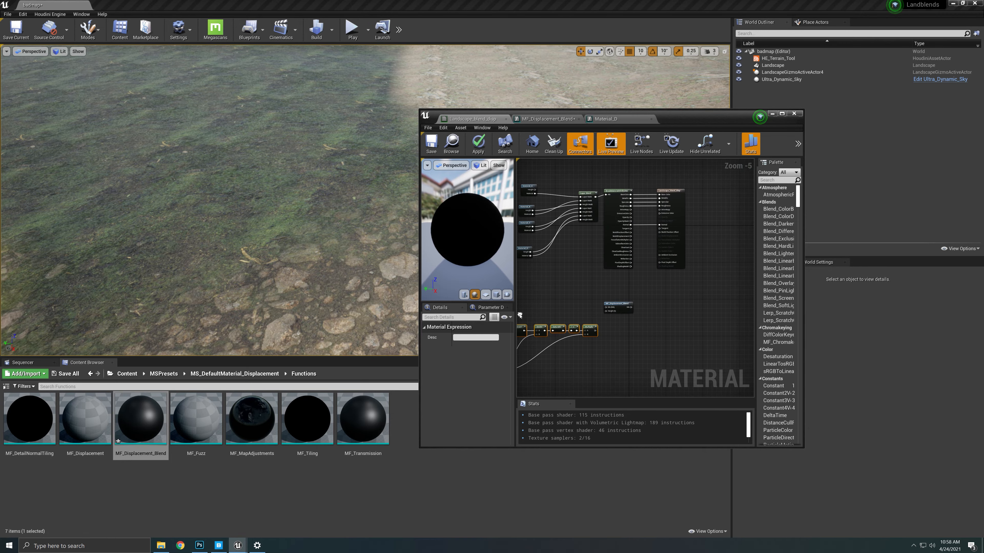
Step: Connect the final Multiply of the tessellation chain to the Tessellation Multiplier input of the Landscape_blend_disp material node
scroll(610, 326, "up", 2)
right_click_drag(610, 326, 748, 266)
right_click_drag(565, 269, 695, 272)
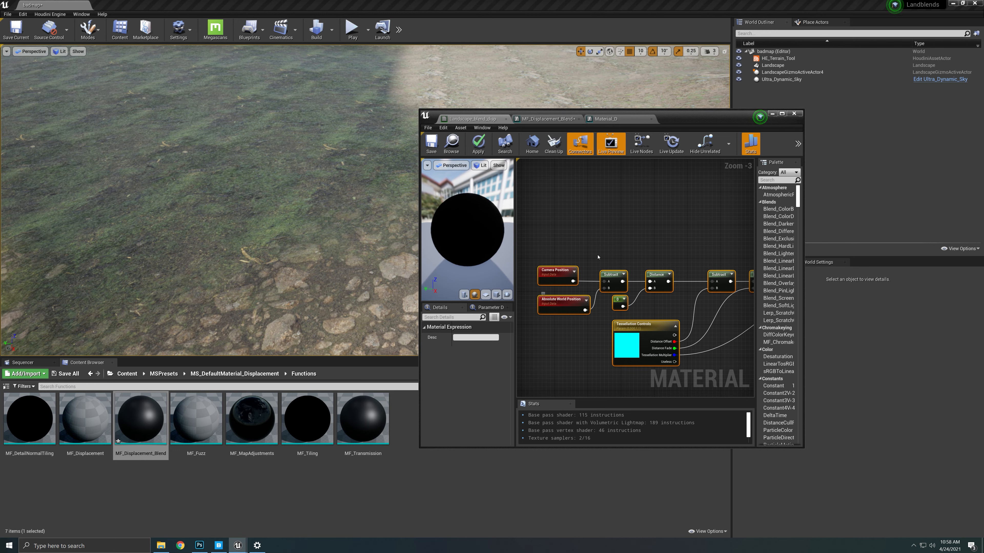
right_click_drag(737, 247, 518, 283)
right_click_drag(621, 258, 577, 323)
scroll(571, 299, "down", 1)
mouse_move(558, 364)
left_mouse_down()
mouse_move(582, 372)
mouse_move(647, 258)
mouse_move(649, 300)
mouse_move(632, 330)
mouse_move(651, 304)
mouse_move(647, 245)
mouse_move(695, 278)
left_mouse_up()
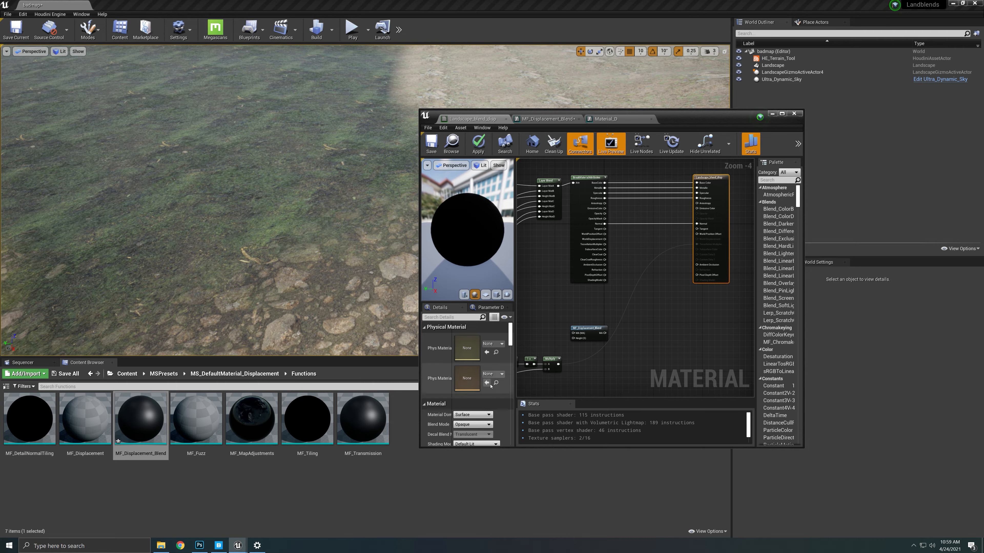
Step: Set the material's D3D11 tessellation mode to Flat Tessellation
scroll(506, 386, "down", 10)
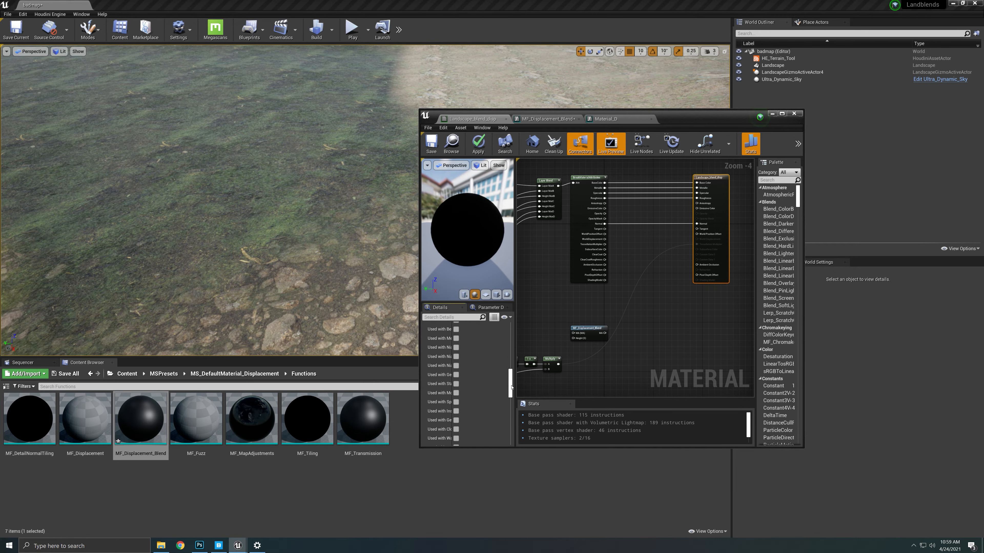
left_click_drag(512, 387, 513, 410)
left_click(487, 383)
left_click(470, 395)
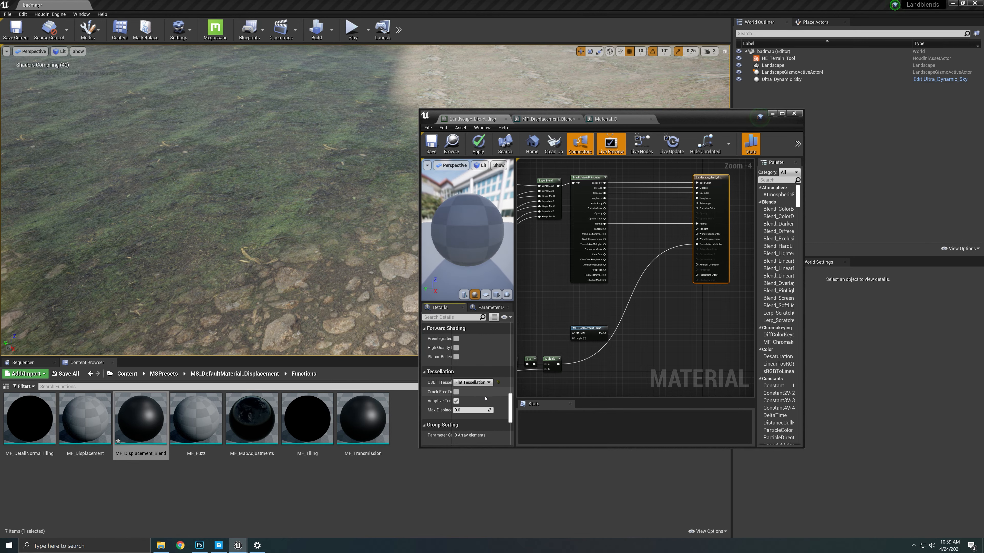
right_click_drag(670, 267, 691, 257)
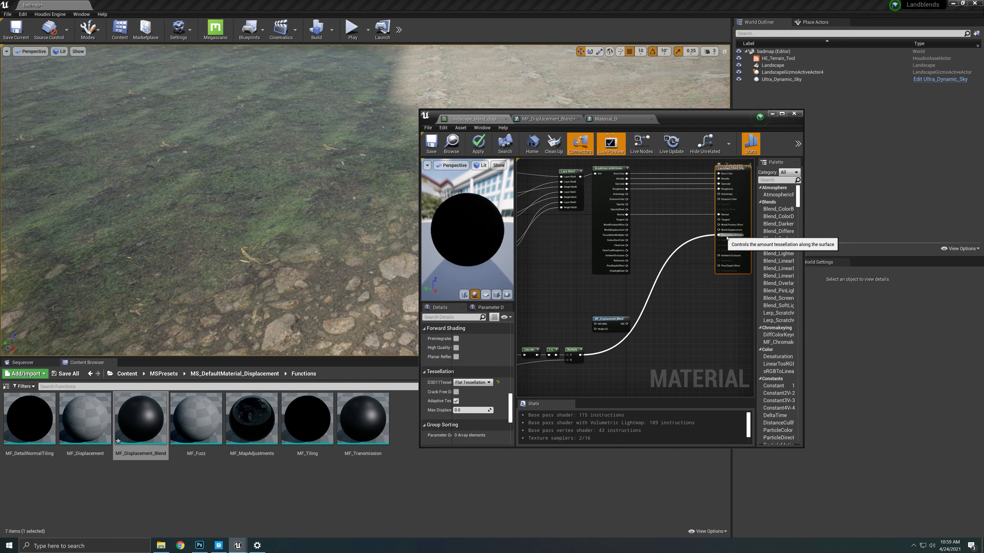
Step: Move the MF_Displacement_Blend node further right and try to connect its output to the material's World Displacement input
right_click_drag(632, 313, 625, 292)
left_click_drag(608, 302, 660, 300)
right_click_drag(654, 214, 601, 243)
left_click(601, 243)
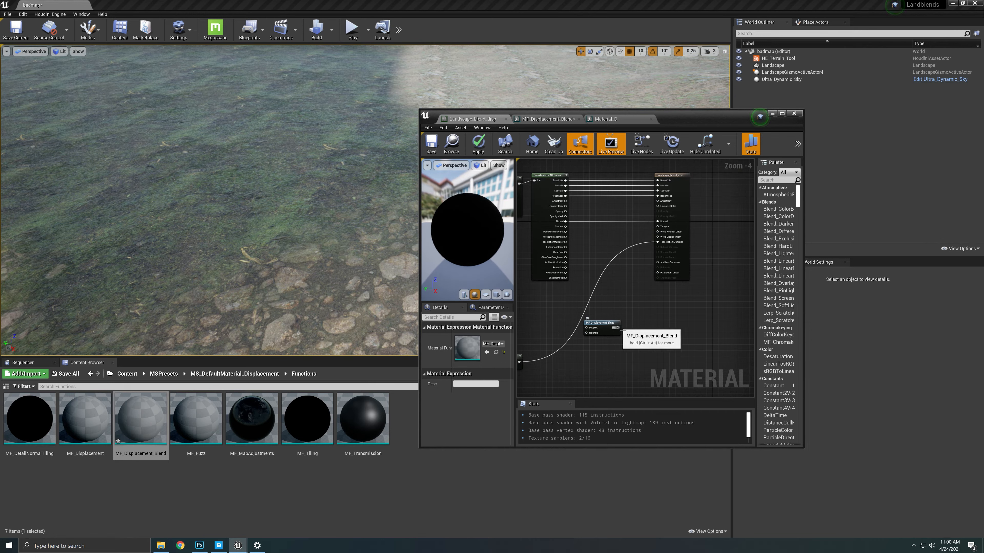
left_click_drag(619, 328, 665, 240)
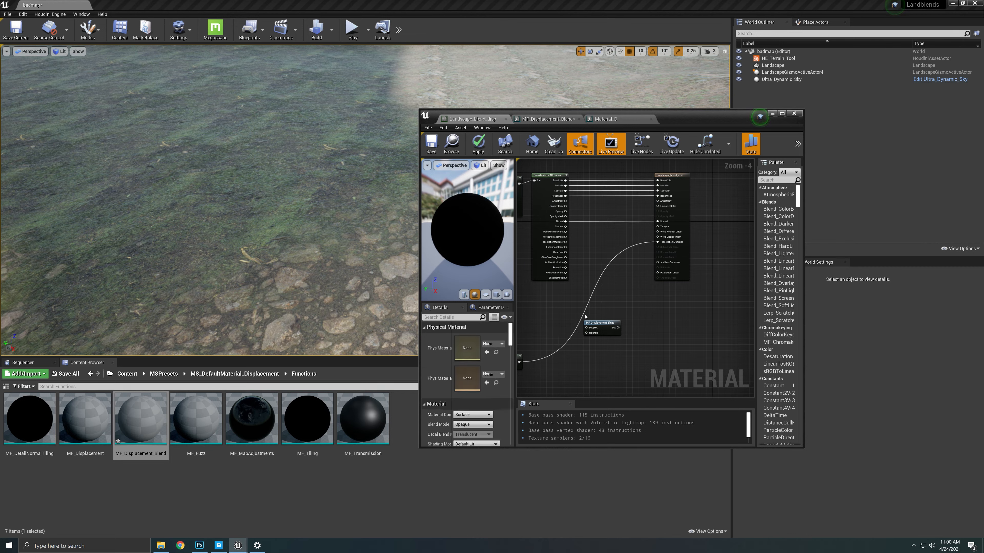
Step: In the MF_Displacement_Blend function, connect the last Multiply node directly to the output node and apply the change
double_click(596, 323)
scroll(618, 255, "up", 4)
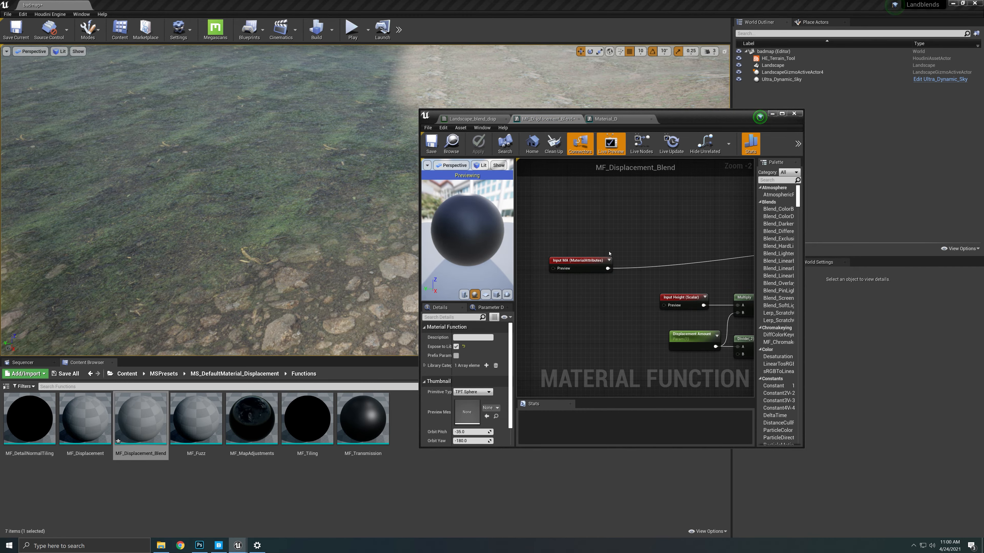
scroll(637, 278, "down", 3)
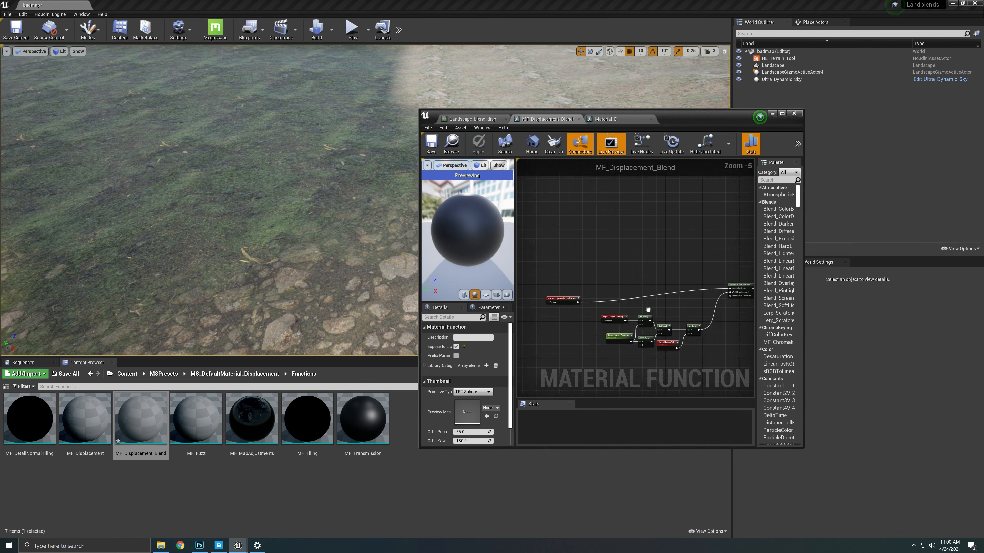
right_click_drag(706, 332, 679, 313)
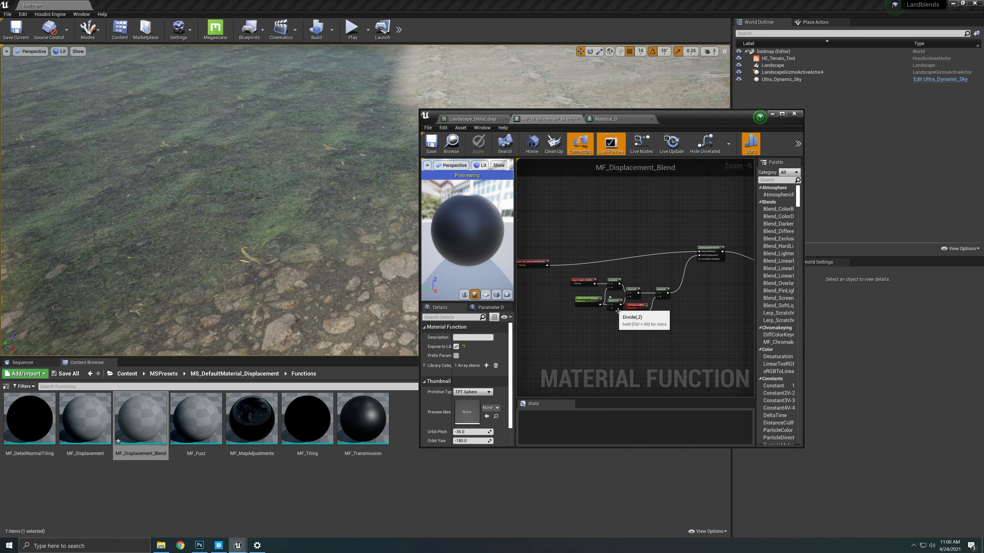
right_click_drag(693, 313, 650, 334)
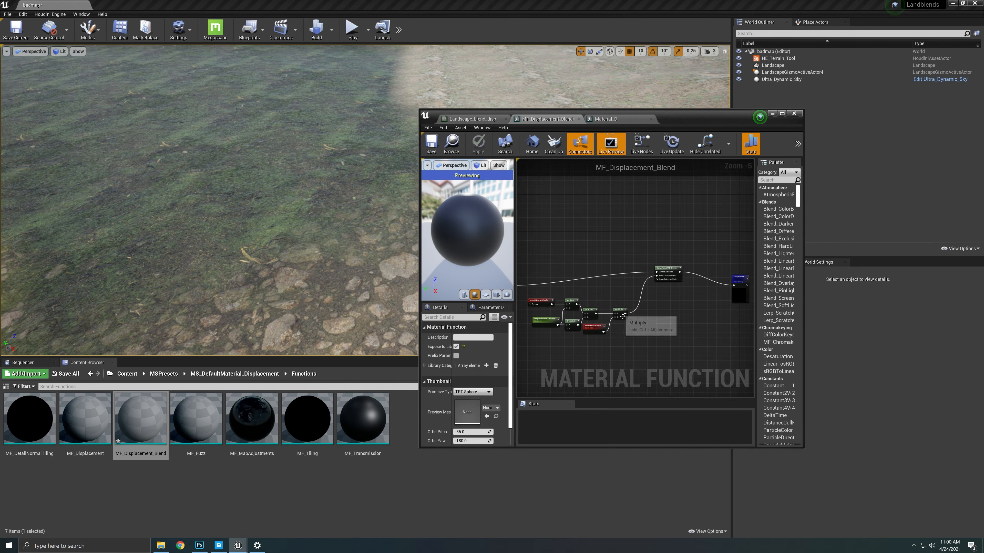
left_click_drag(625, 314, 736, 287)
right_click_drag(707, 334, 747, 325)
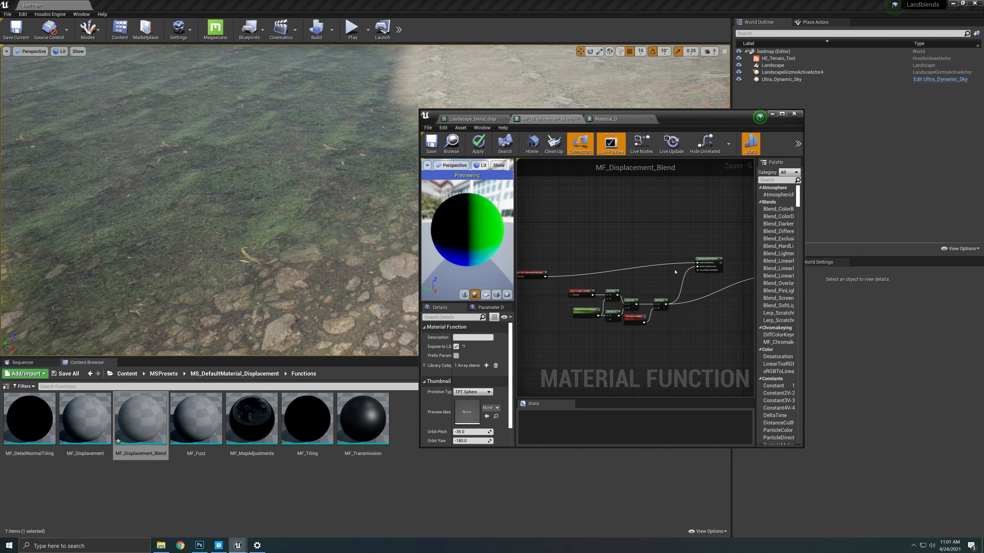
right_click_drag(715, 261, 676, 285)
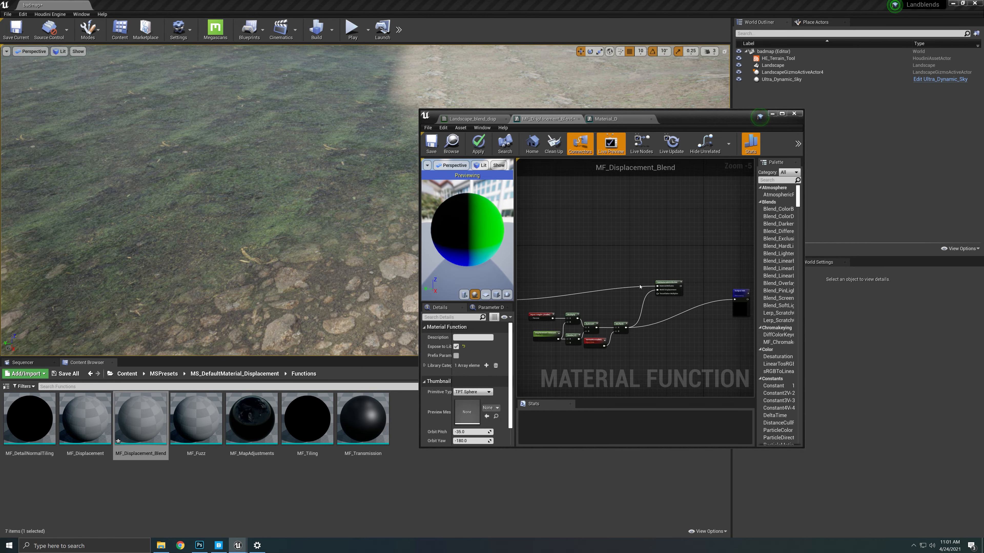
left_click(479, 148)
Step: In Landscape_blend_disp, connect the MF_Displacement_Blend output to World Displacement and move that node slightly down
left_click(479, 117)
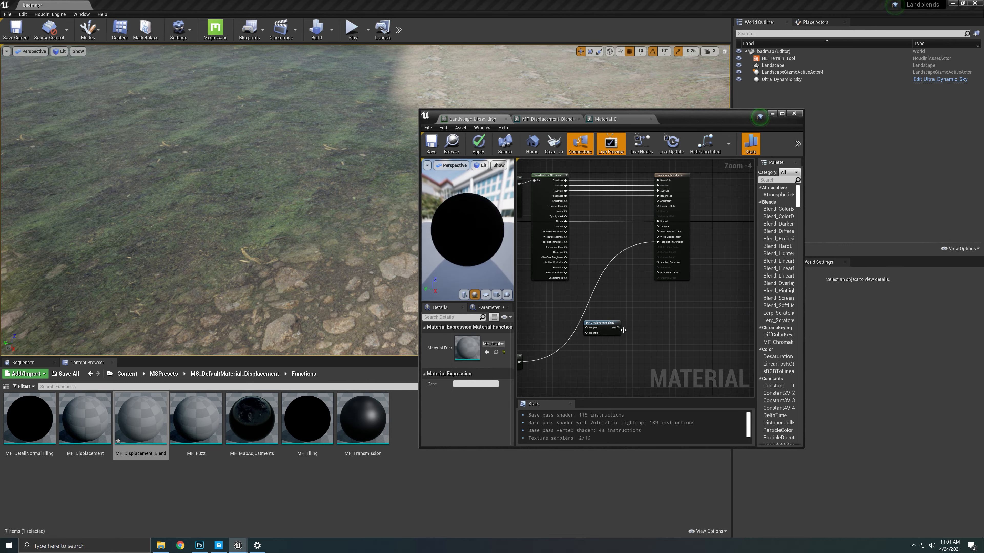
left_click_drag(619, 328, 664, 238)
right_click_drag(594, 370, 629, 375)
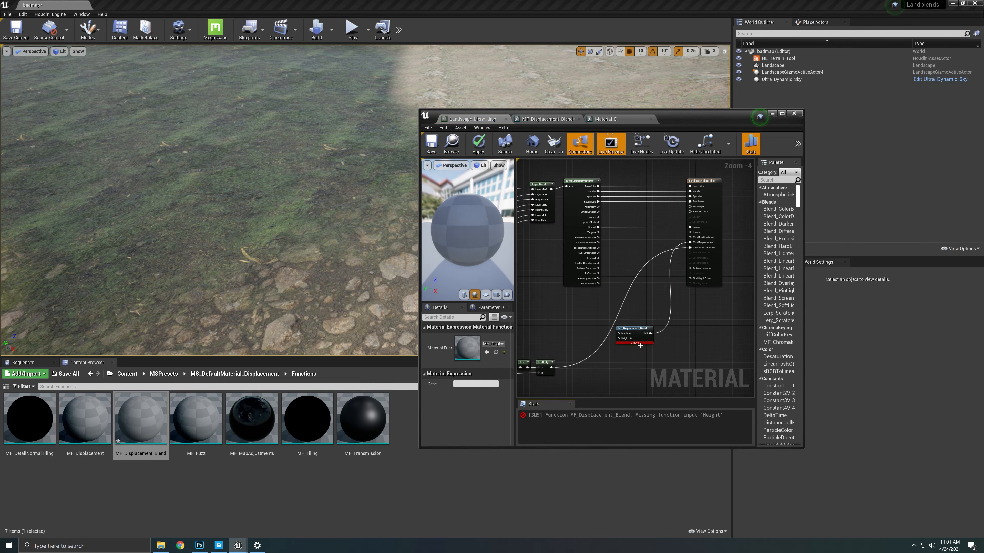
left_click_drag(632, 334, 632, 344)
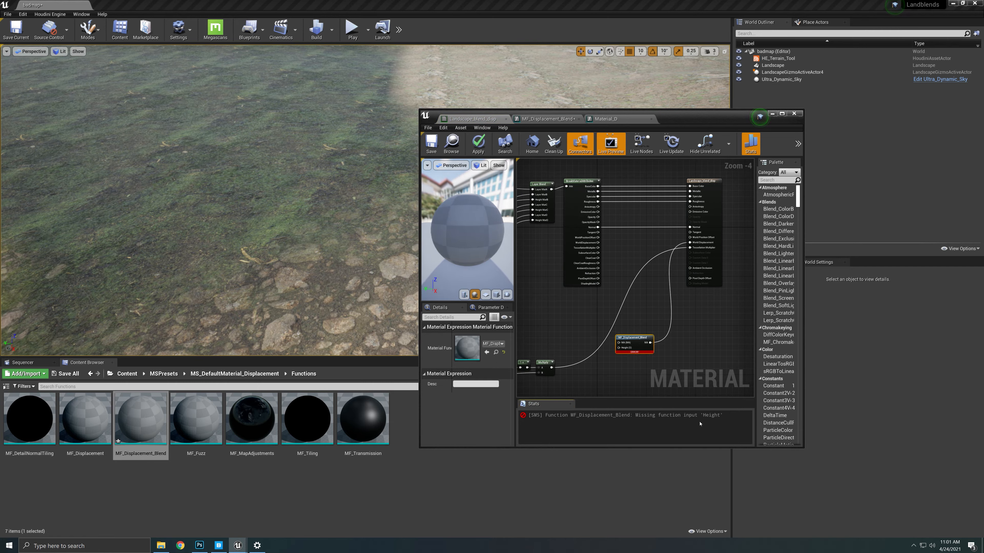
Step: Connect the uppermost material function node's height output to the Height input of MF_Displacement_Blend, and apply the material changes
right_click_drag(616, 336, 648, 338)
right_click_drag(584, 279, 630, 285)
scroll(630, 286, "down", 1)
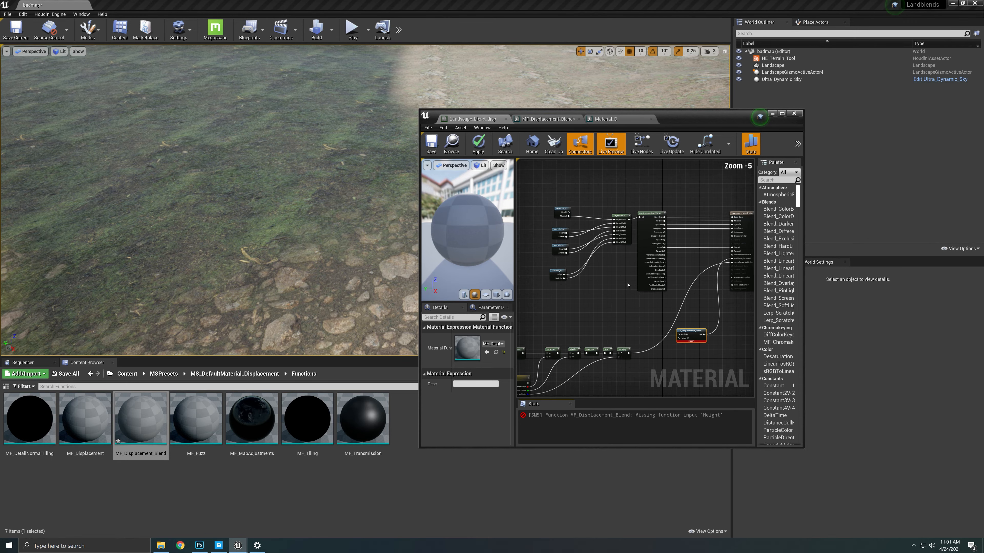
left_click_drag(569, 212, 678, 338)
right_click_drag(699, 360, 658, 347)
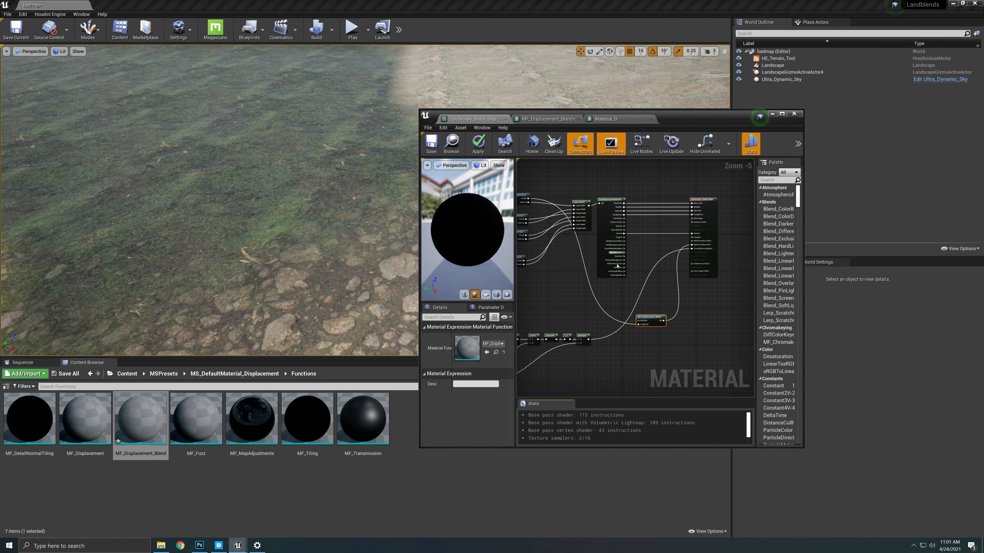
right_click_drag(635, 276, 667, 289)
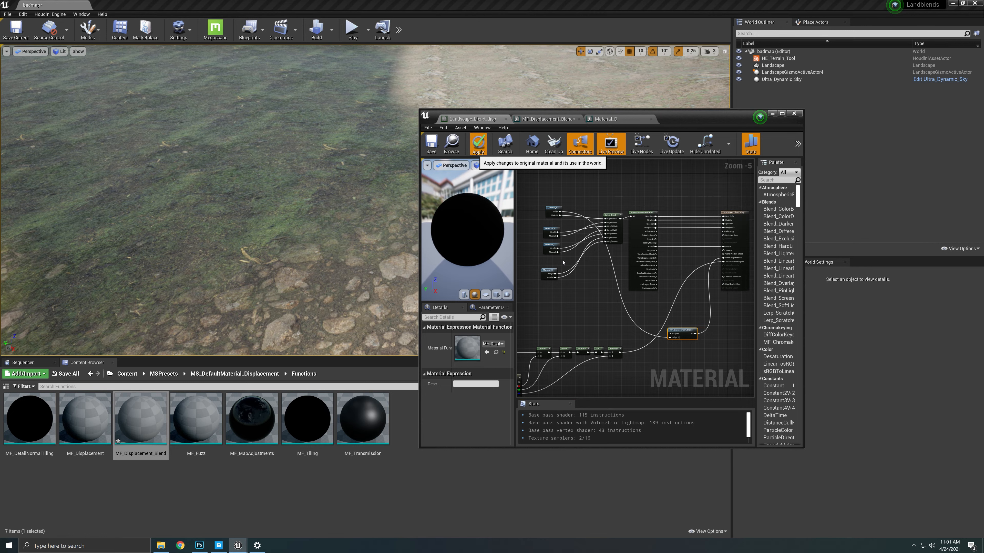
left_click(478, 144)
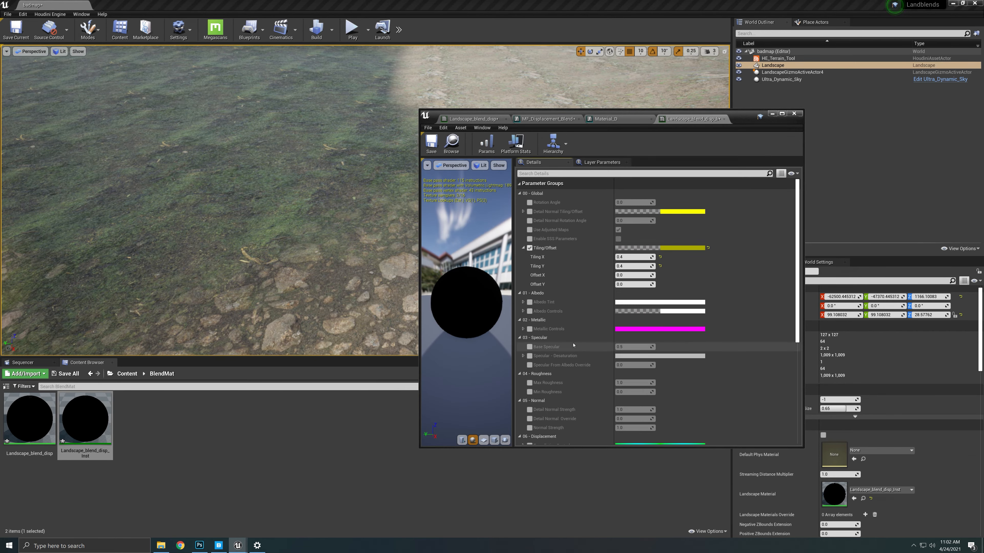
Step: Review the parameter groups of the landscape's material instance, including Tessellation Controls and Displacement Amount
scroll(583, 346, "down", 5)
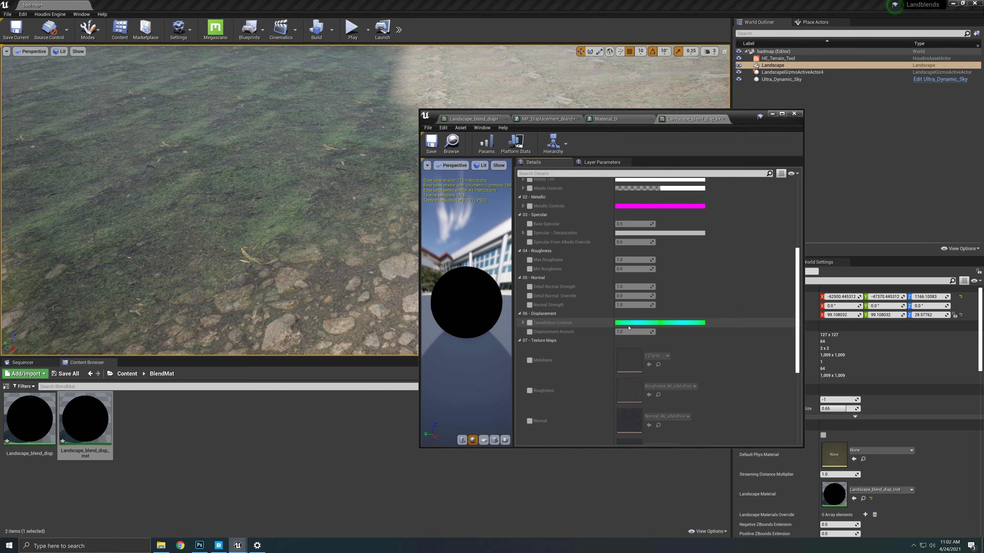
scroll(678, 349, "up", 3)
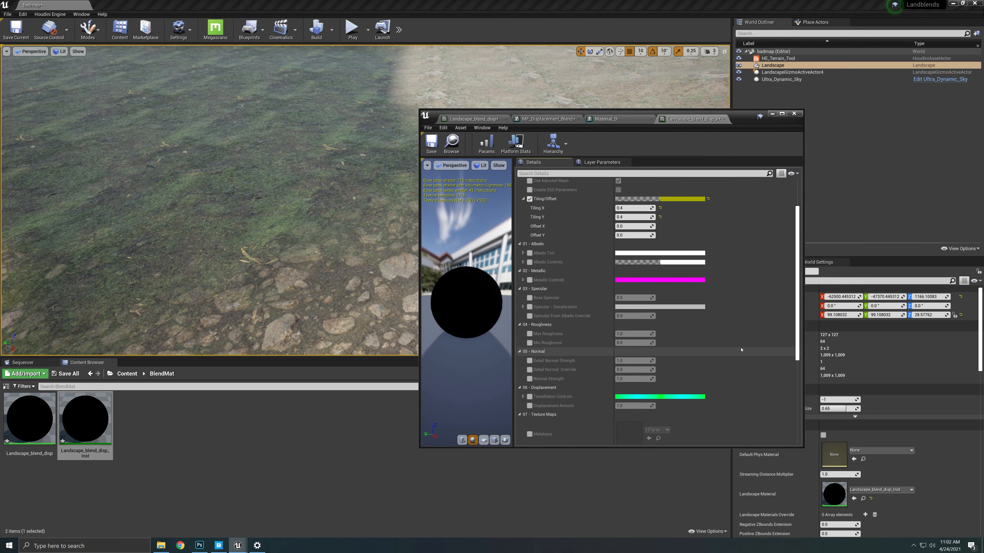
scroll(737, 367, "up", 5)
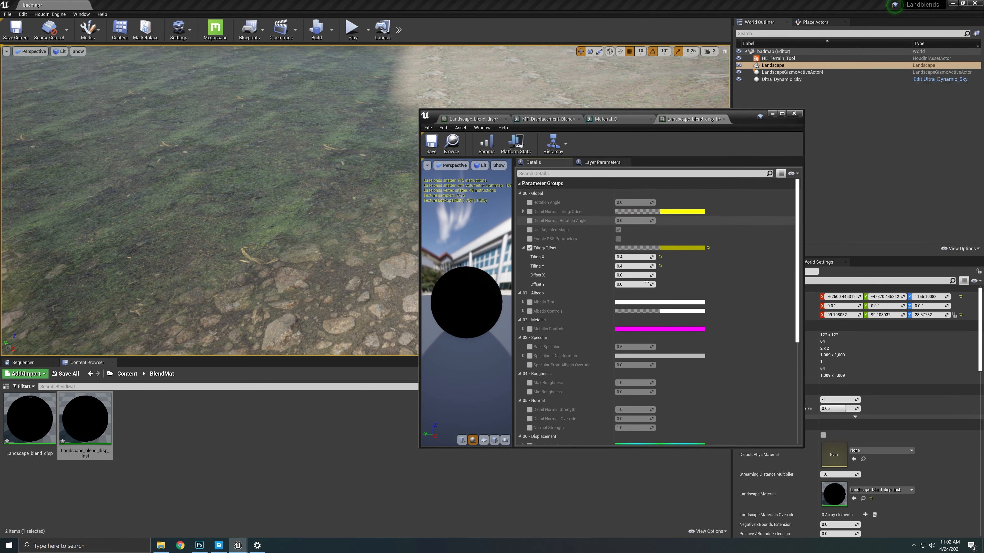
Step: In the material instance, enable the Tessellation Controls and Displacement Amount overrides, and move the editor window aside to uncover the landscape
scroll(648, 309, "down", 4)
scroll(648, 308, "down", 3)
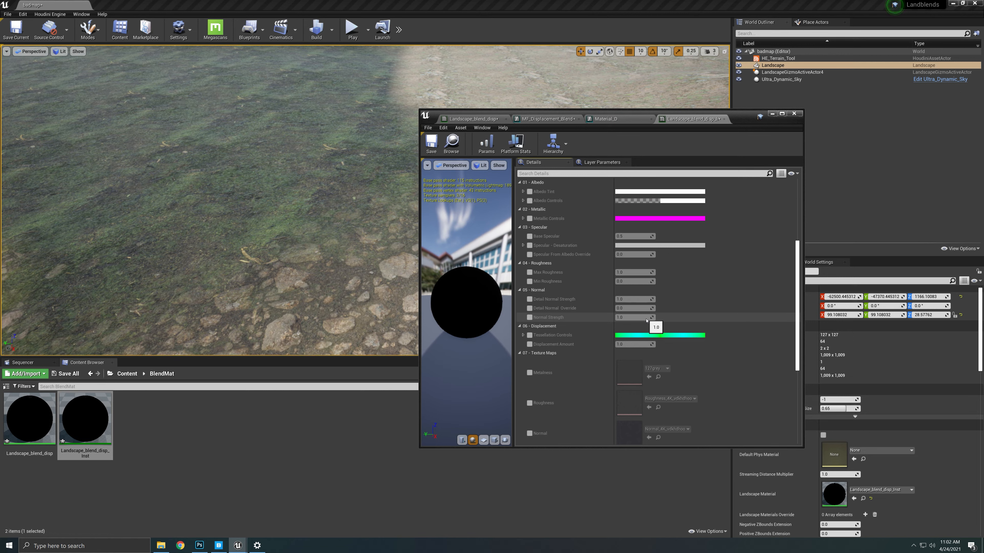
scroll(521, 329, "down", 1)
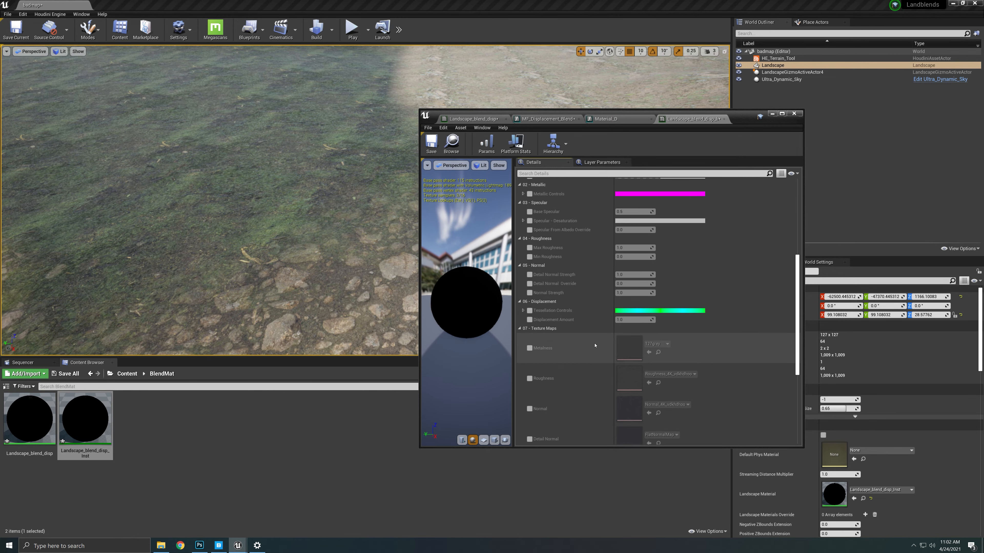
left_click(523, 311)
left_click(529, 310)
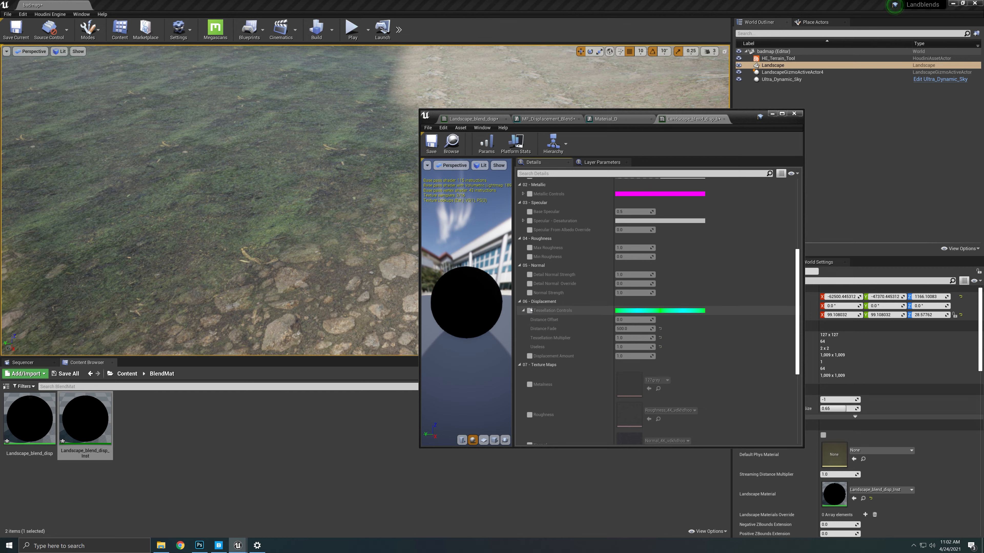
left_click(529, 356)
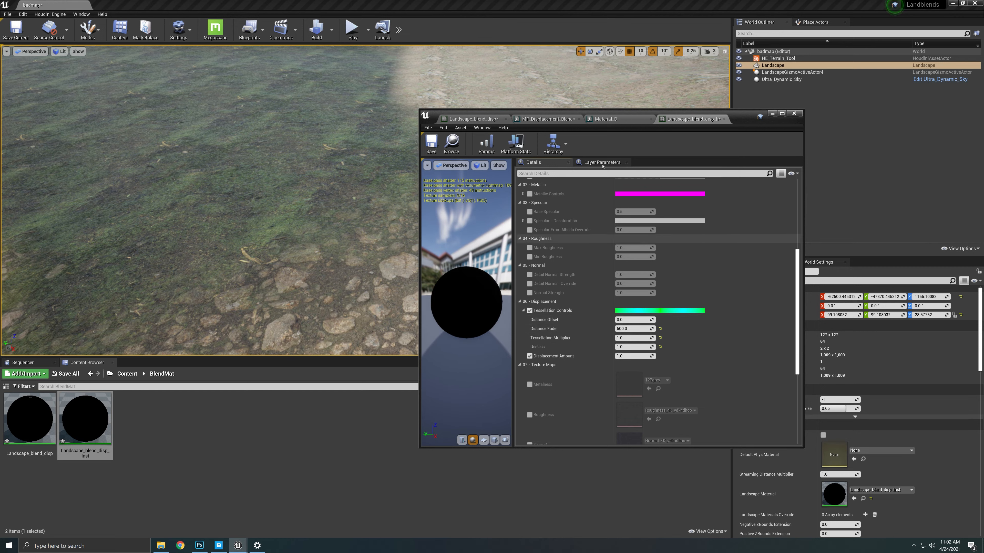
left_click_drag(746, 126, 811, 162)
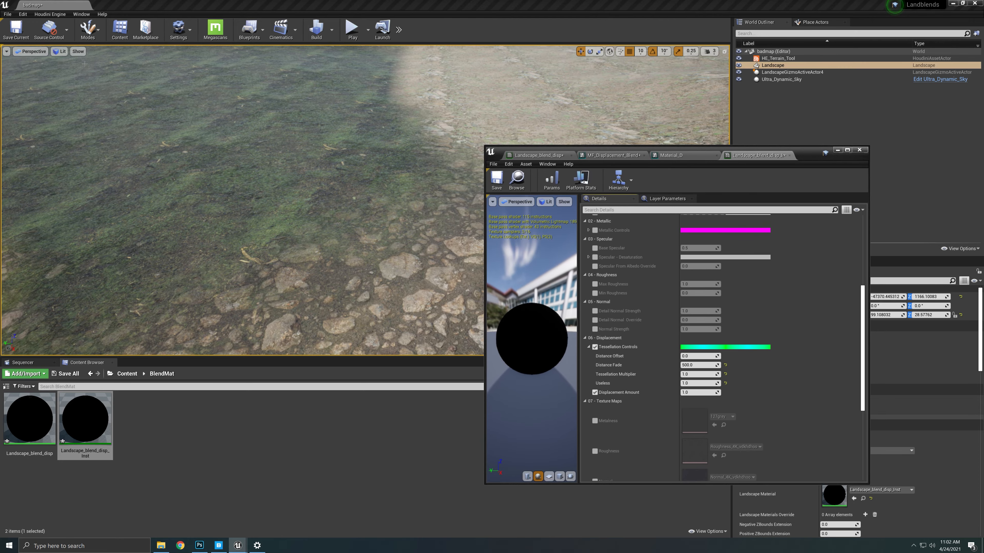
Step: Display the level viewport in Brush Wireframe and set the tessellation Distance Fade to 1500
left_click(61, 52)
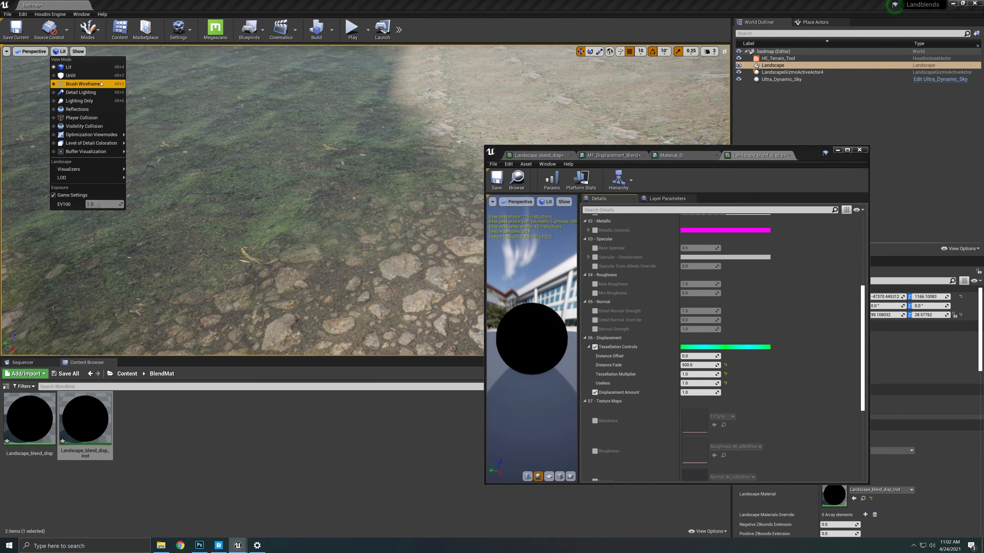
left_click(74, 80)
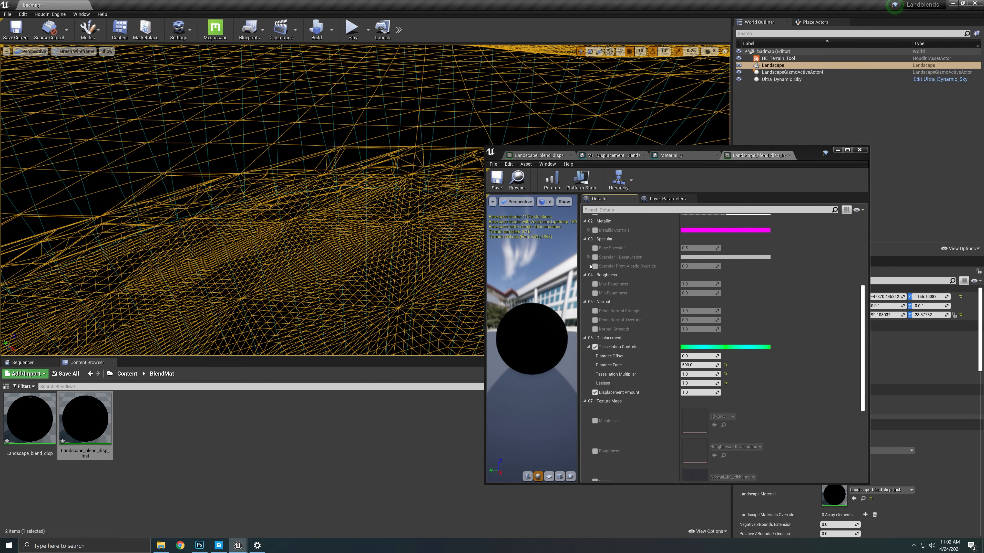
left_click(700, 366)
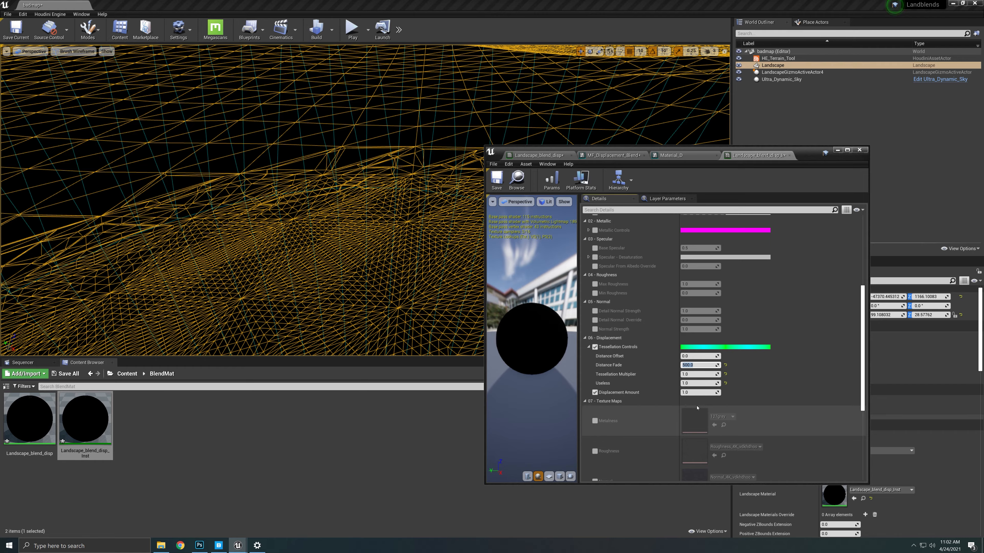
type("1500")
key("Return")
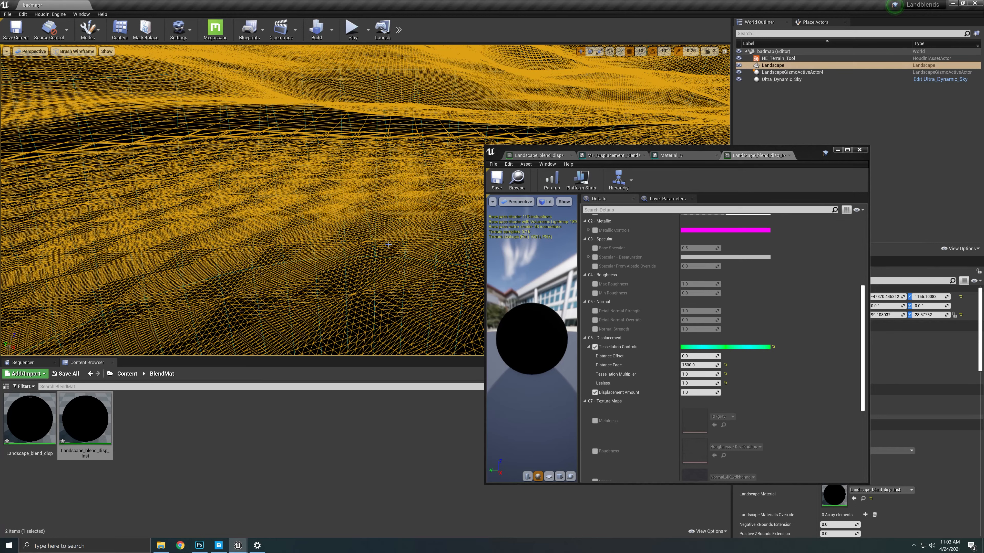
Step: Set the instance's Displacement Amount to 25
left_click(700, 392)
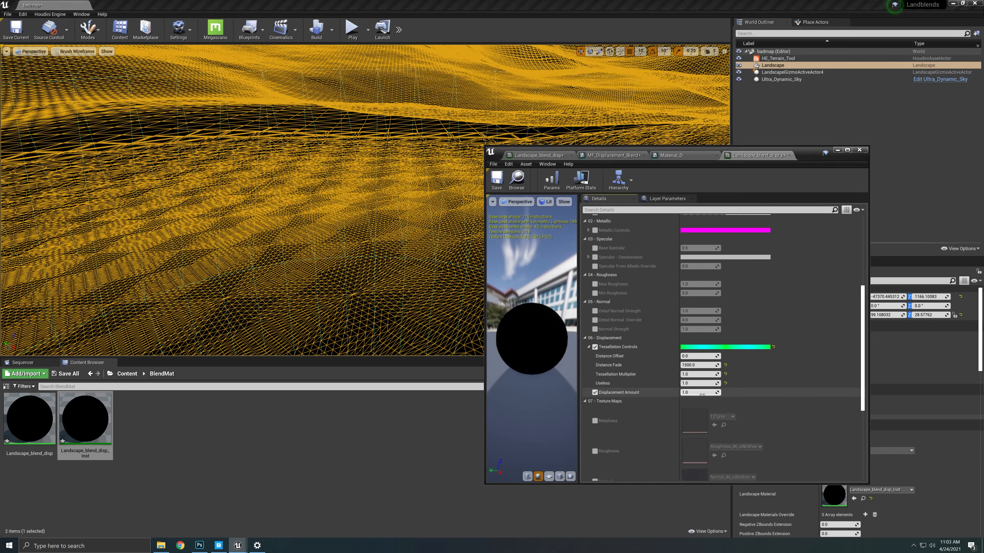
type("25")
key("Return")
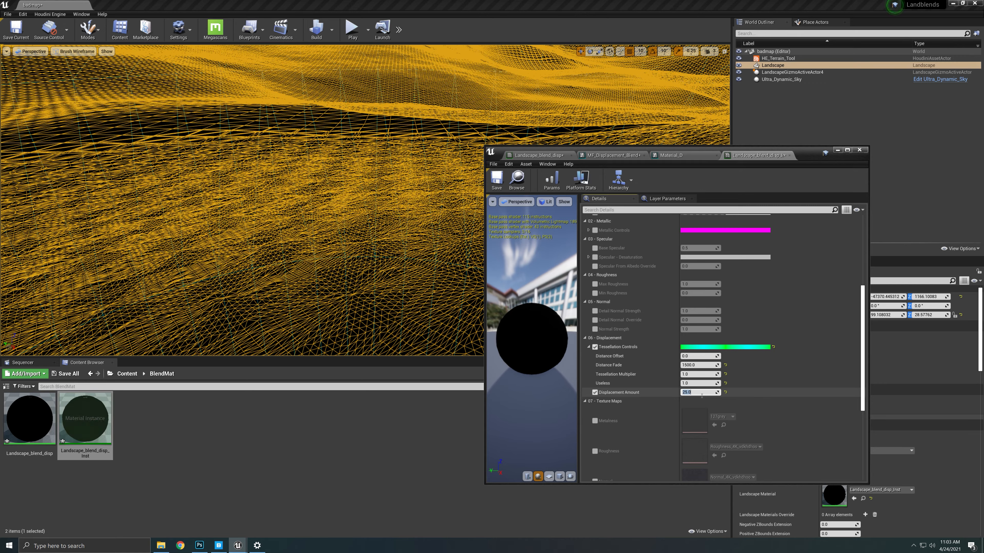
mouse_move(407, 270)
right_mouse_down()
mouse_move(395, 267)
mouse_move(399, 306)
mouse_move(416, 261)
right_mouse_up()
left_click(695, 392)
Step: Return the level viewport to Lit and inspect the displaced rocks on the landscape up close
left_click(71, 51)
left_click(77, 69)
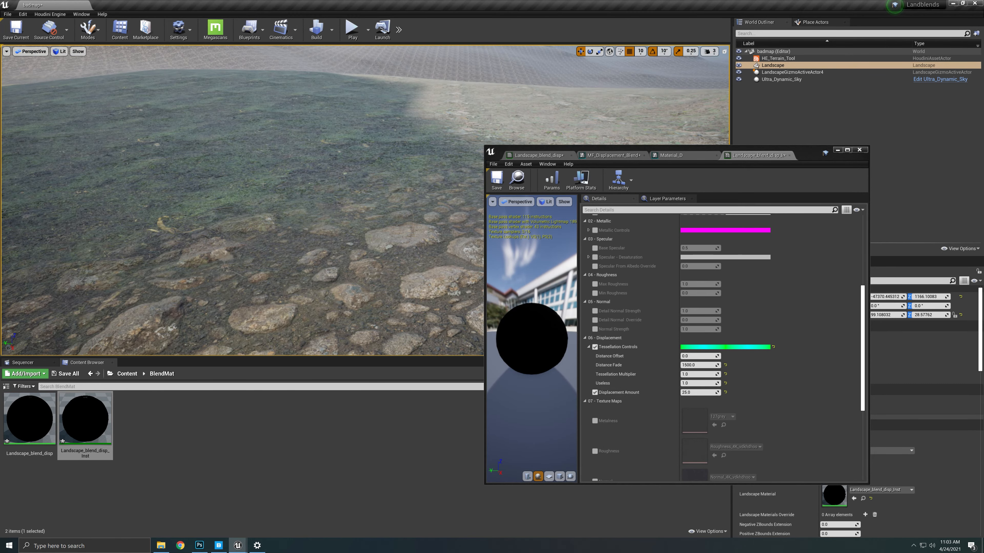
right_click_drag(343, 226, 394, 233)
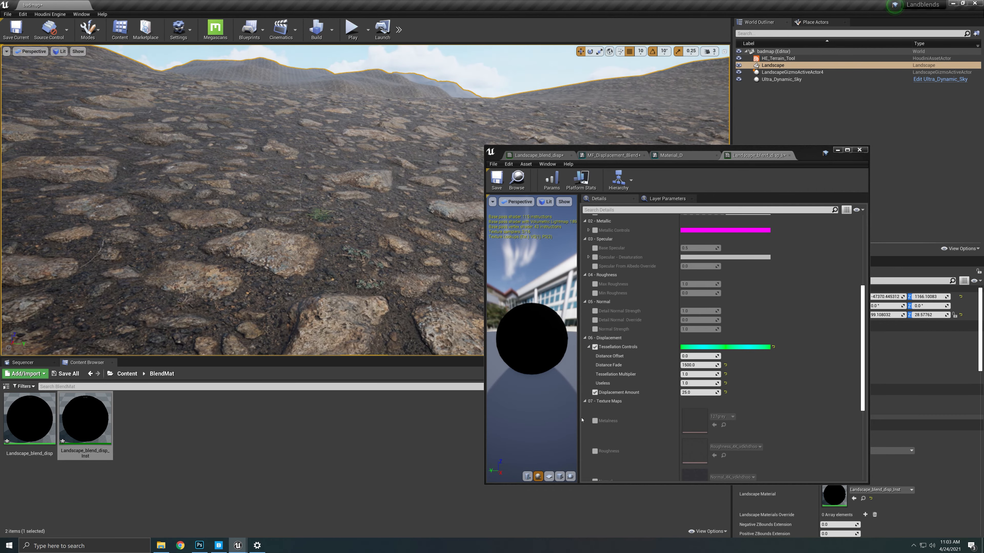
Step: Set the instance's Displacement Amount to 50
left_click(701, 392)
type("5")
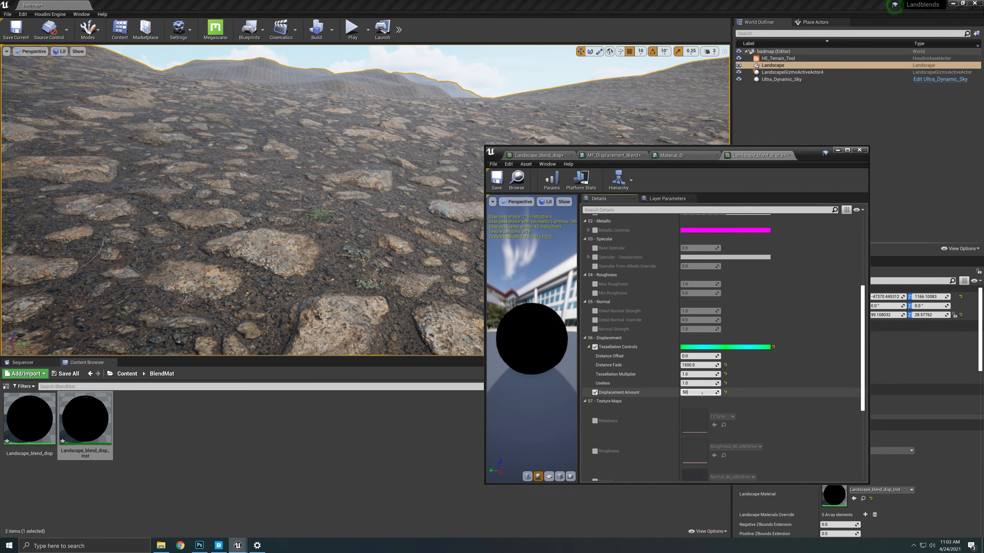
type("0")
key("Return")
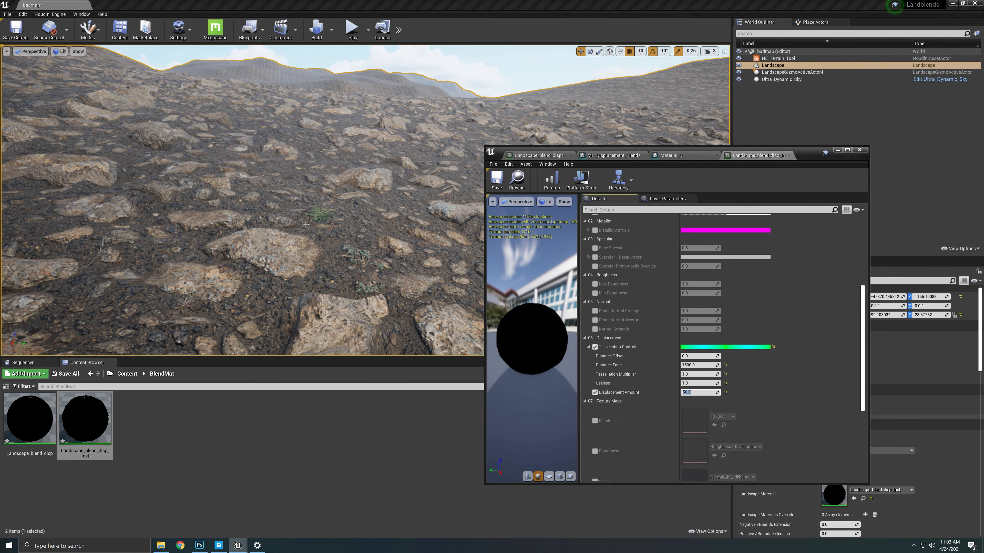
Step: Examine the displaced landscape in Brush Wireframe and in Lit view, including where the rocky layer meets the mossy one
left_click(60, 51)
left_click(69, 81)
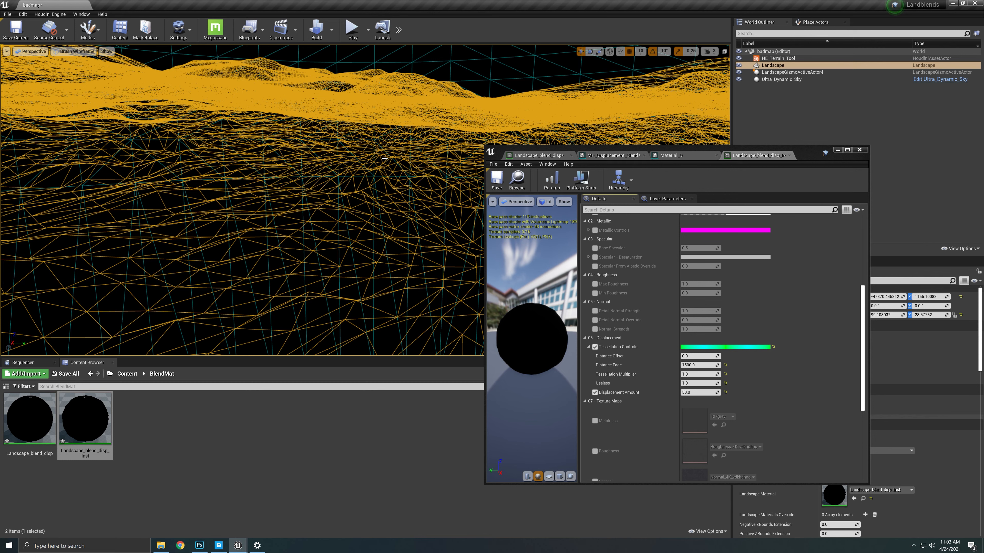
left_click(71, 51)
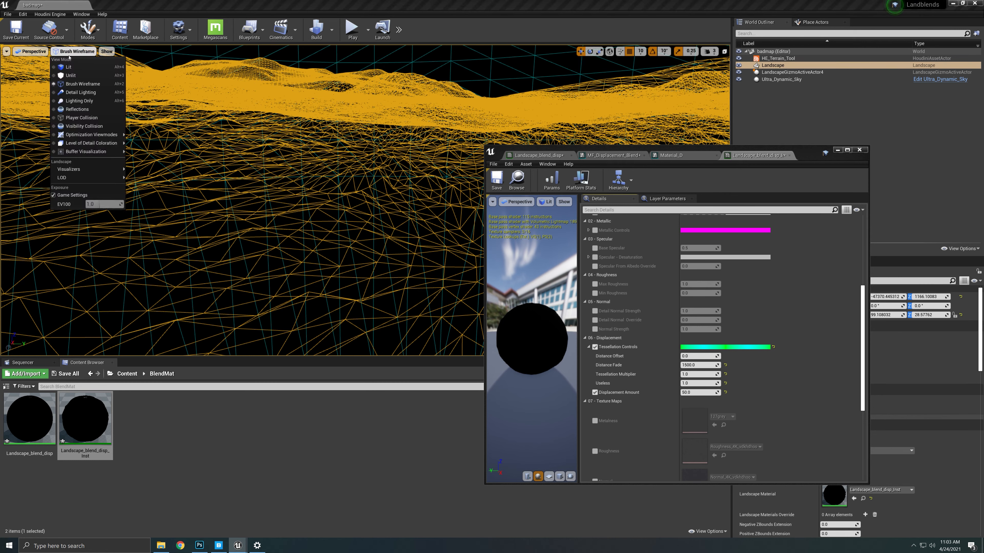
left_click(68, 63)
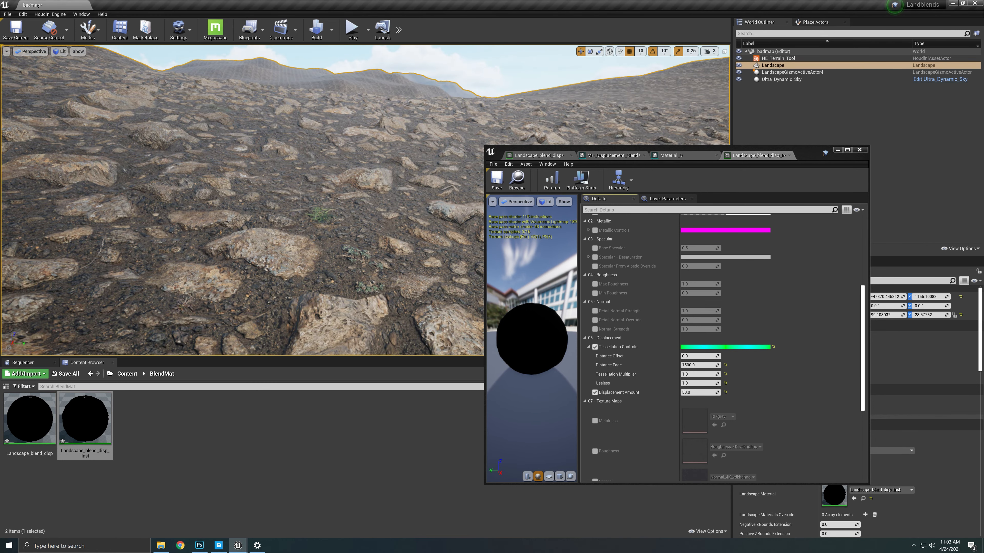
right_click_drag(317, 241, 530, 271)
right_click_drag(317, 241, 401, 198)
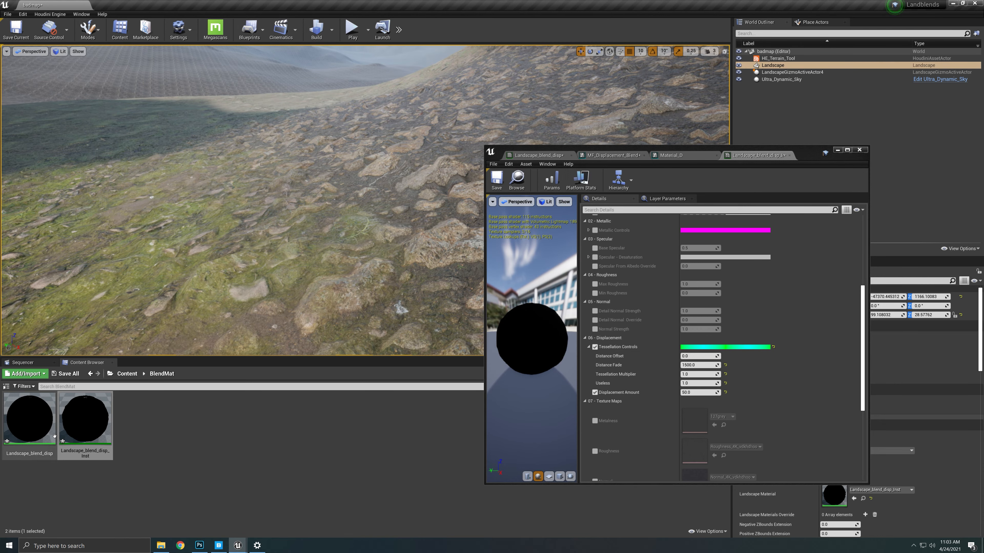
Step: Open the Landscape_blend_disp material and add a LandscapeLayerSample node below the material function nodes
double_click(29, 419)
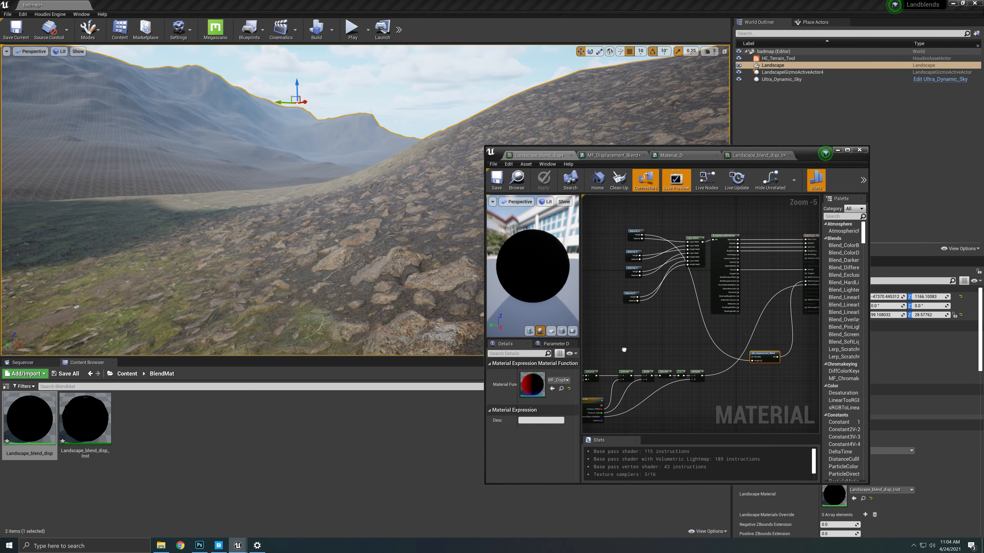
scroll(641, 337, "up", 3)
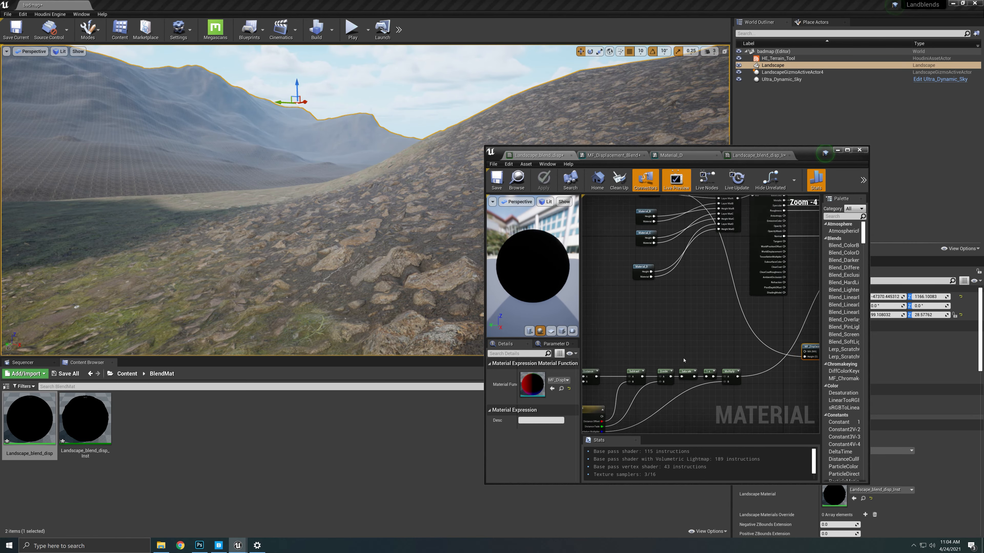
right_click(681, 327)
type("lands")
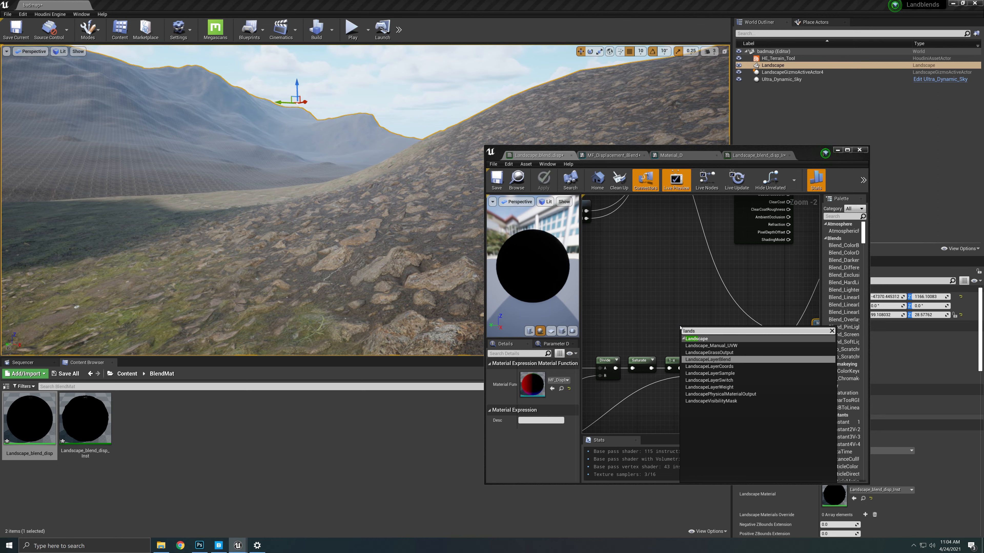
left_click(738, 376)
left_click_drag(698, 330, 594, 303)
right_click_drag(594, 303, 641, 302)
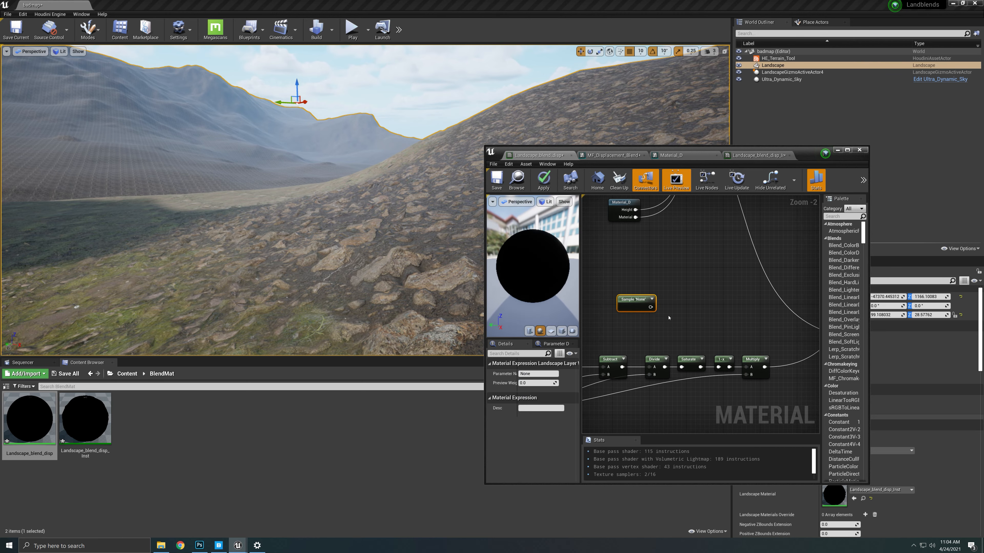
left_click_drag(636, 298, 631, 326)
Step: Shift the Material_C node slightly down and move the whole tessellation node group further below the material functions
scroll(641, 286, "down", 1)
scroll(665, 311, "down", 1)
right_click_drag(641, 286, 669, 359)
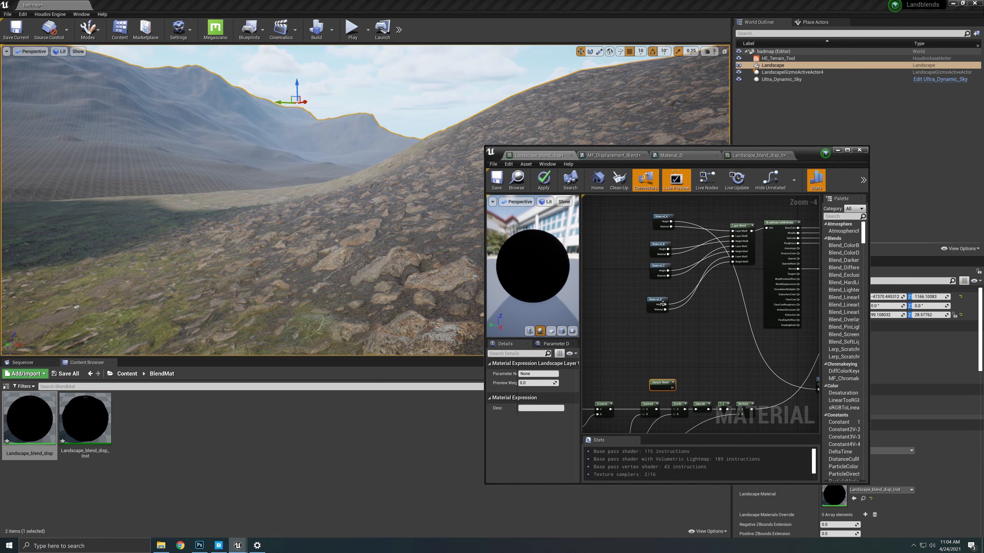
left_click_drag(659, 266, 659, 270)
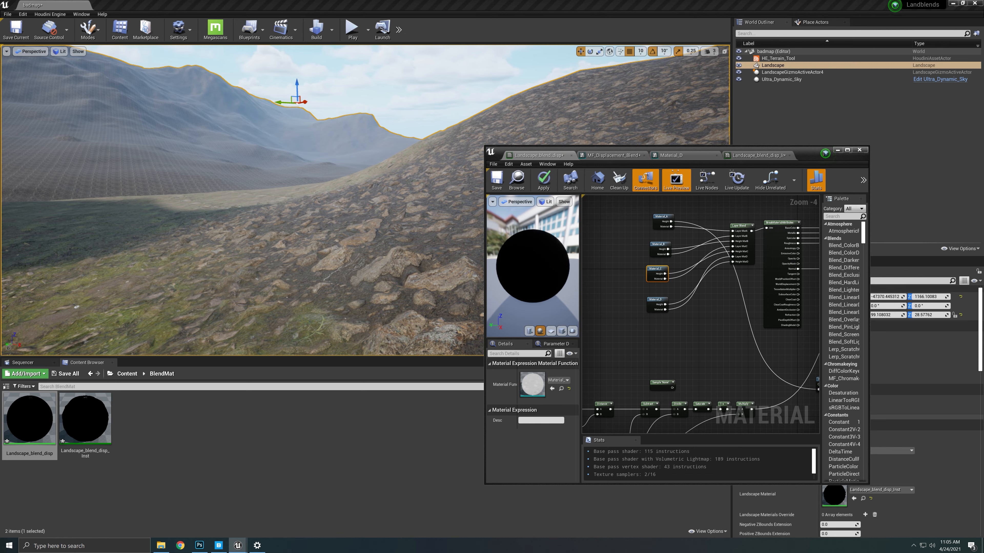
right_click_drag(712, 350, 685, 334)
scroll(673, 309, "down", 3)
scroll(685, 334, "up", 3)
left_click_drag(654, 346, 753, 378)
scroll(658, 314, "down", 3)
left_click_drag(730, 334, 752, 390)
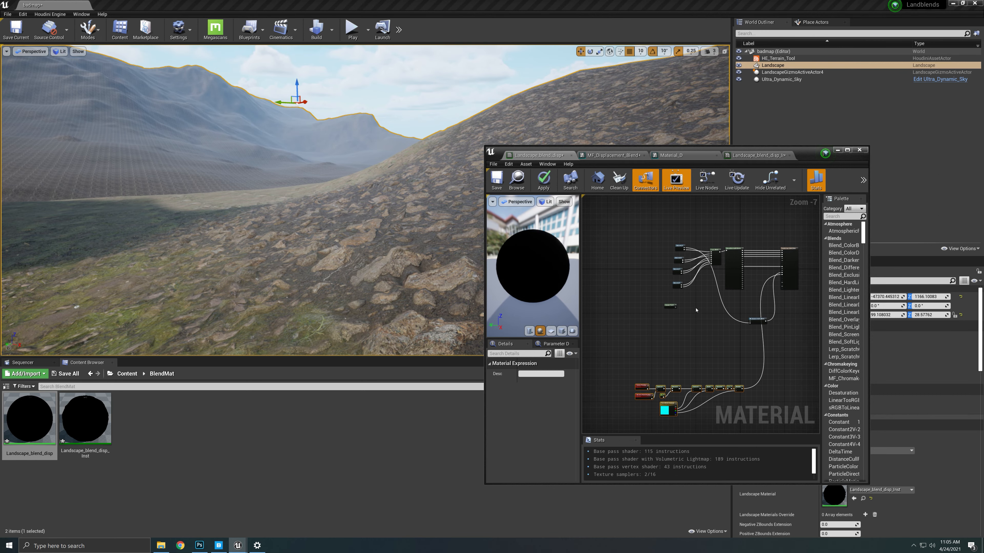
Step: Add Linear Interpolate nodes in the free space beside the landscape layer sample node
scroll(721, 302, "up", 3)
left_click(620, 318)
left_click(653, 338)
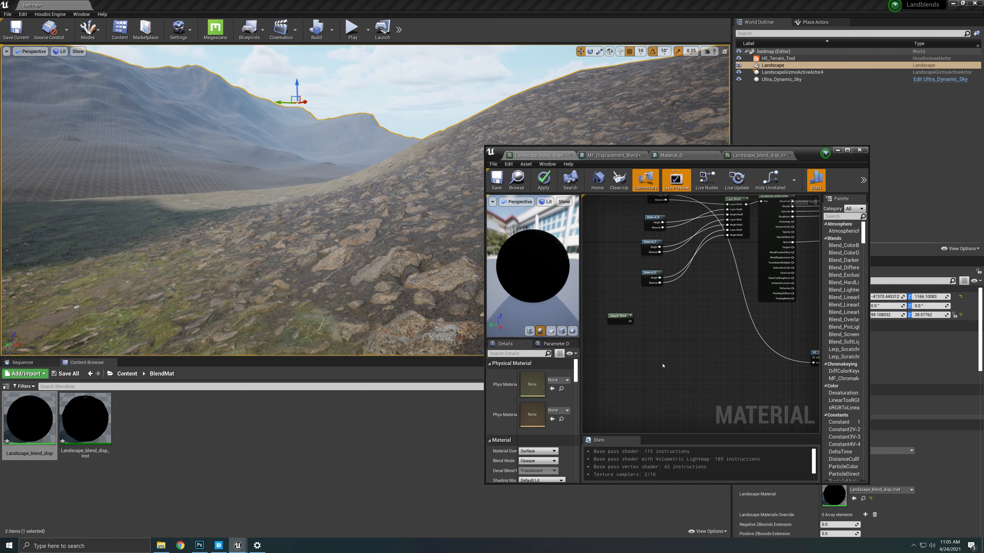
key("l")
left_click(672, 321)
left_click(686, 353)
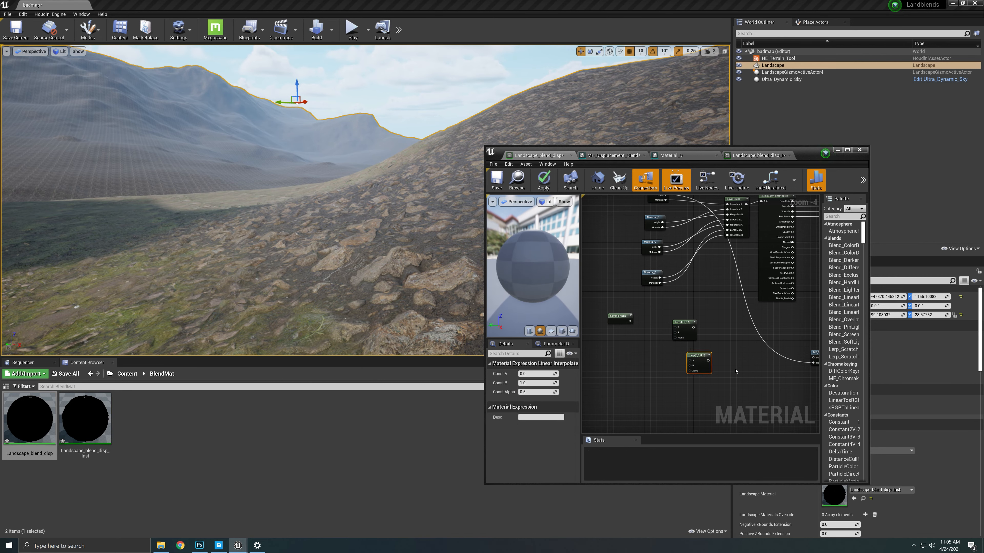
left_click(735, 372)
left_click(717, 417)
Step: Spread the Linear Interpolate nodes apart vertically beneath the layer blend nodes
right_click_drag(725, 419, 678, 362)
left_click_drag(678, 362, 765, 384)
left_click_drag(696, 317, 734, 359)
right_click_drag(674, 302, 708, 352)
left_click_drag(675, 319, 705, 310)
left_click_drag(683, 347, 693, 376)
Step: Connect the Height outputs of Material_A and Material_B to the A and B inputs of the uppermost Lerp
right_click_drag(663, 317, 651, 363)
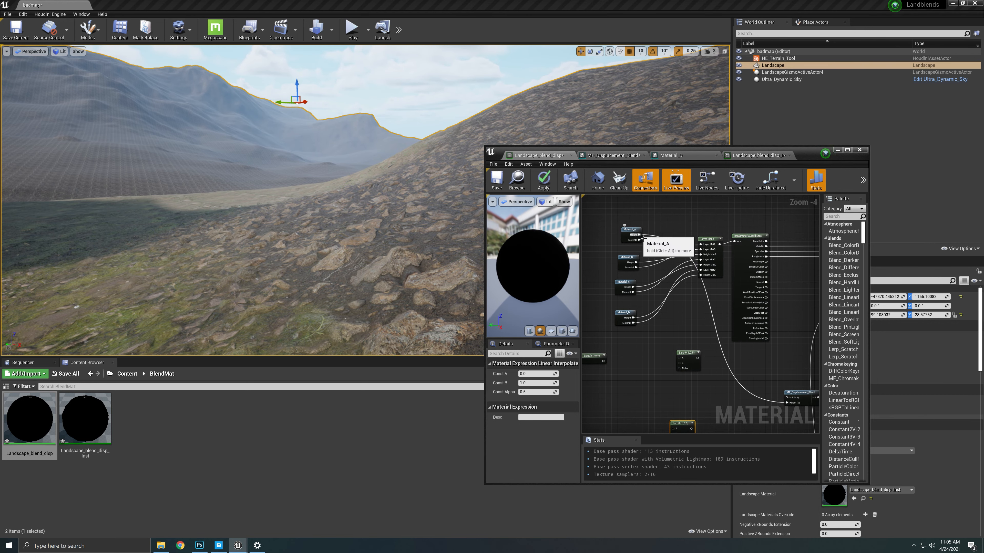
left_click_drag(644, 238, 680, 359)
left_click_drag(636, 263, 679, 363)
Step: Position the landscape layer sample node beside the uppermost Lerp and move the Material_B node slightly up and over
right_click_drag(599, 359, 651, 341)
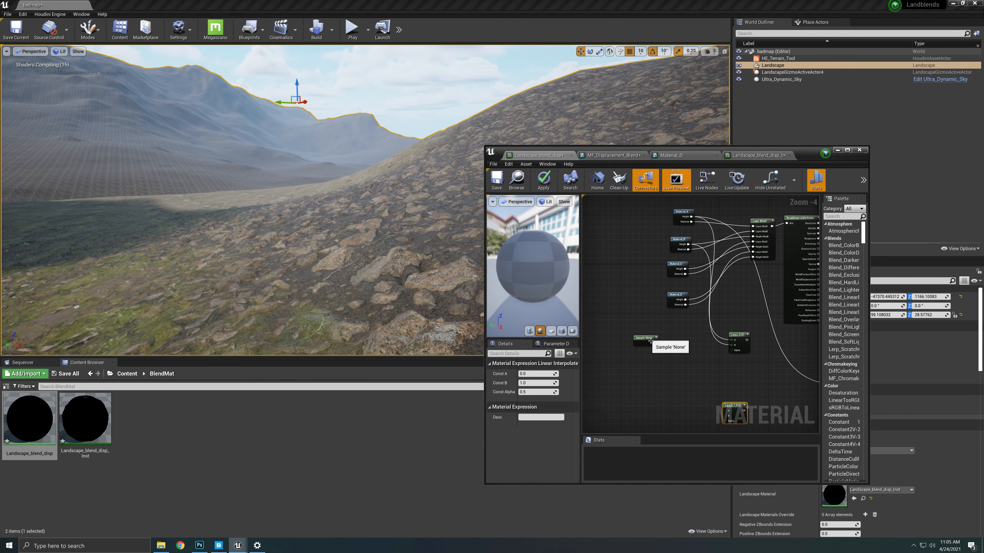
left_click_drag(650, 341, 658, 354)
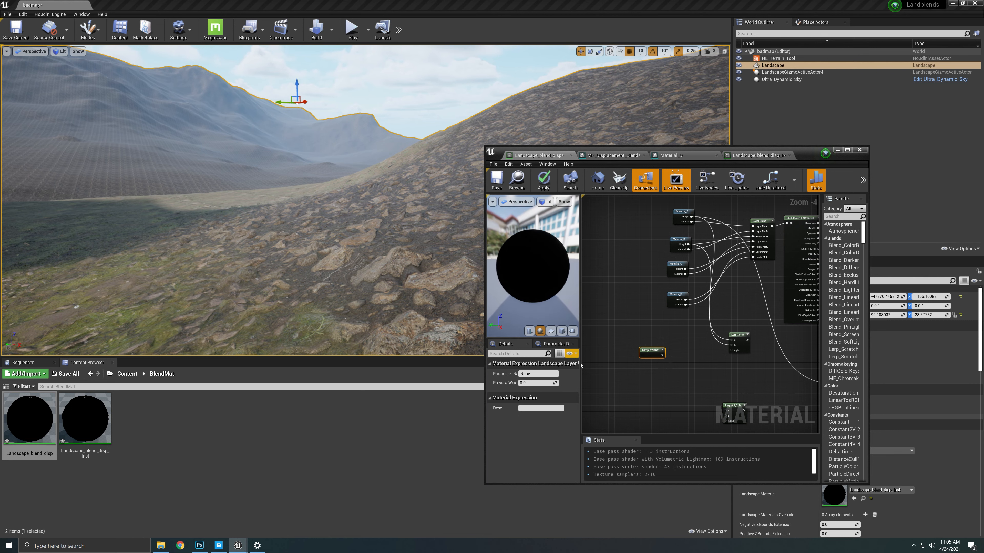
right_click_drag(676, 364, 634, 364)
left_click_drag(611, 358, 627, 353)
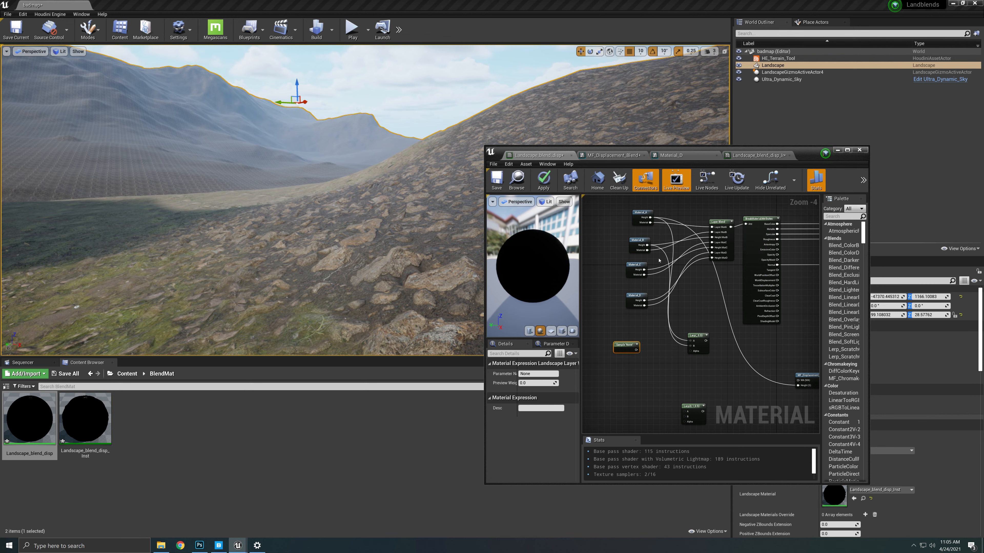
left_click_drag(639, 245, 644, 239)
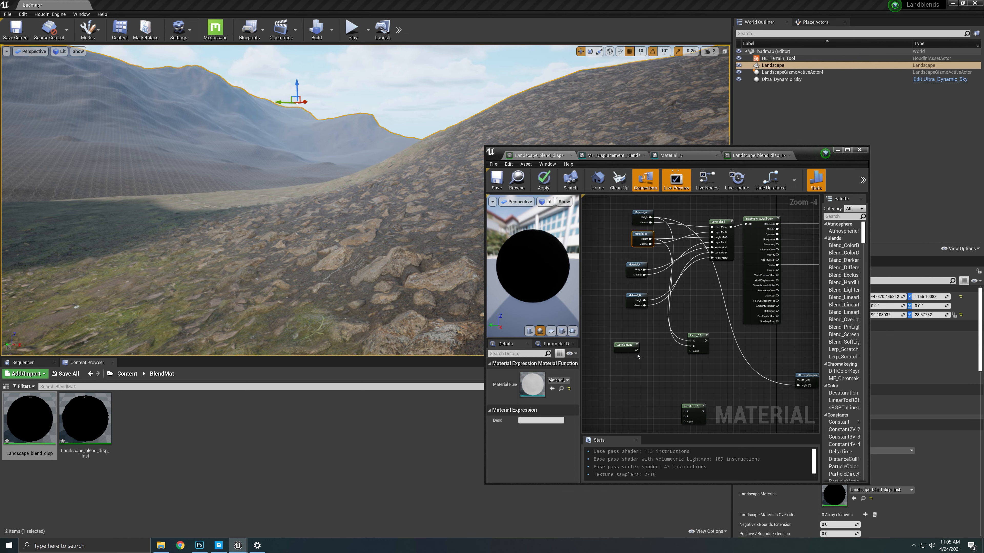
Step: Name the landscape layer sample parameter MatB and connect the node to the Alpha input of the uppermost Lerp
left_click(626, 346)
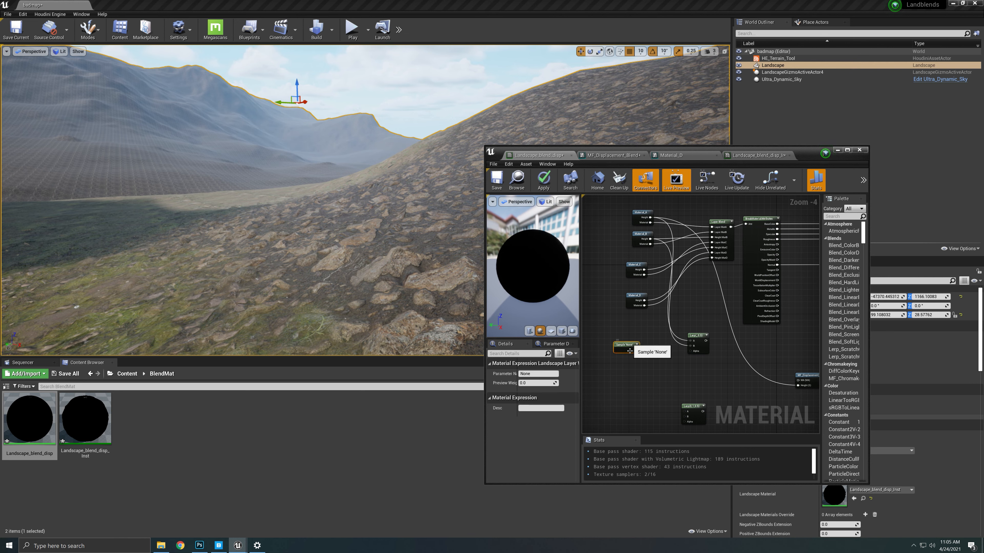
left_click(540, 375)
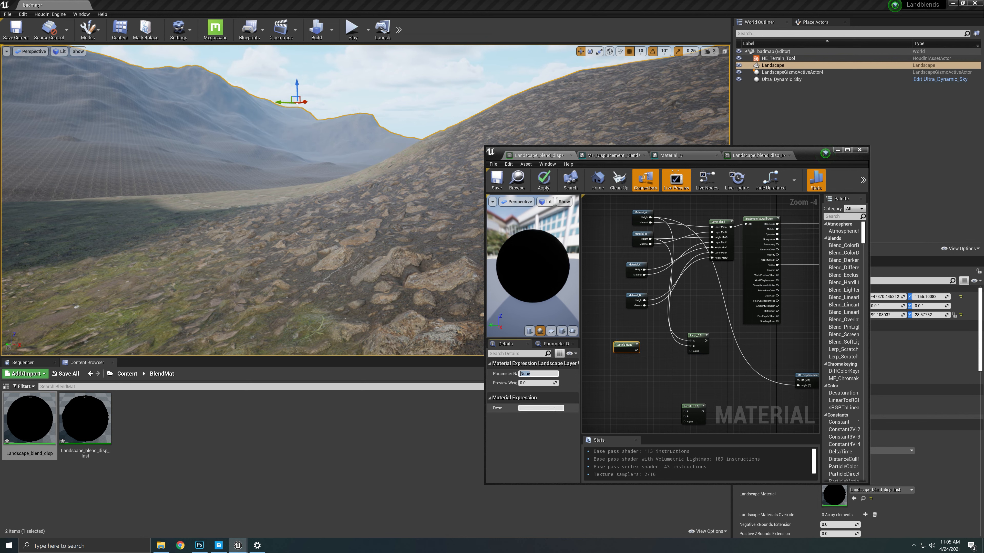
type("Matb")
key("BackSpace")
type("B")
right_click_drag(645, 368, 637, 364)
left_click_drag(627, 348, 682, 348)
right_click_drag(690, 336, 699, 334)
left_click_drag(698, 334, 701, 331)
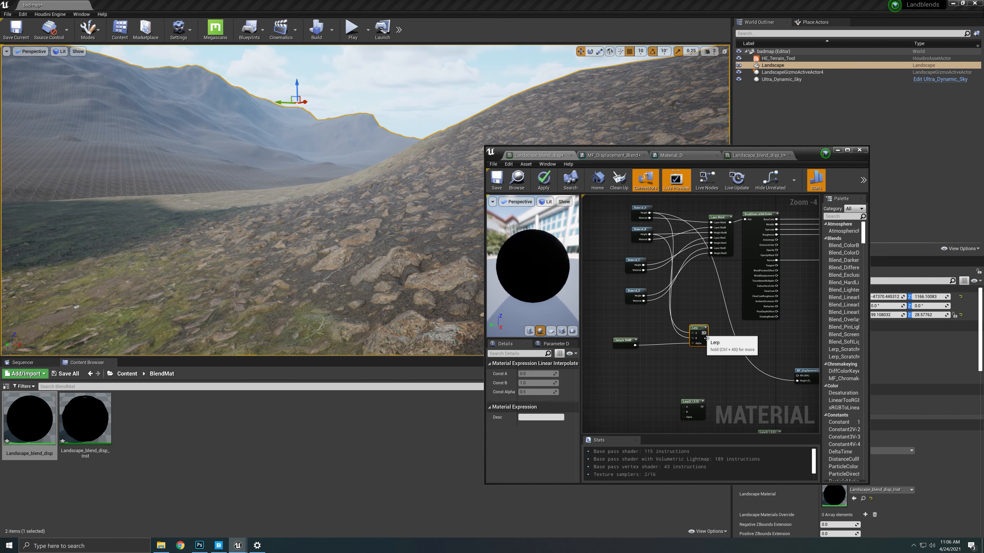
Step: Reposition the second Lerp and connect the uppermost Lerp's output to its A input and Material_C's Height to its B input
left_click_drag(695, 402, 731, 390)
left_click_drag(705, 333, 720, 395)
left_click_drag(644, 266, 721, 405)
Step: Duplicate the MatB sample node as MatC to drive the second Lerp's Alpha, and tidy that Lerp's position
left_click(624, 343)
key("ctrl+v")
left_click(540, 375)
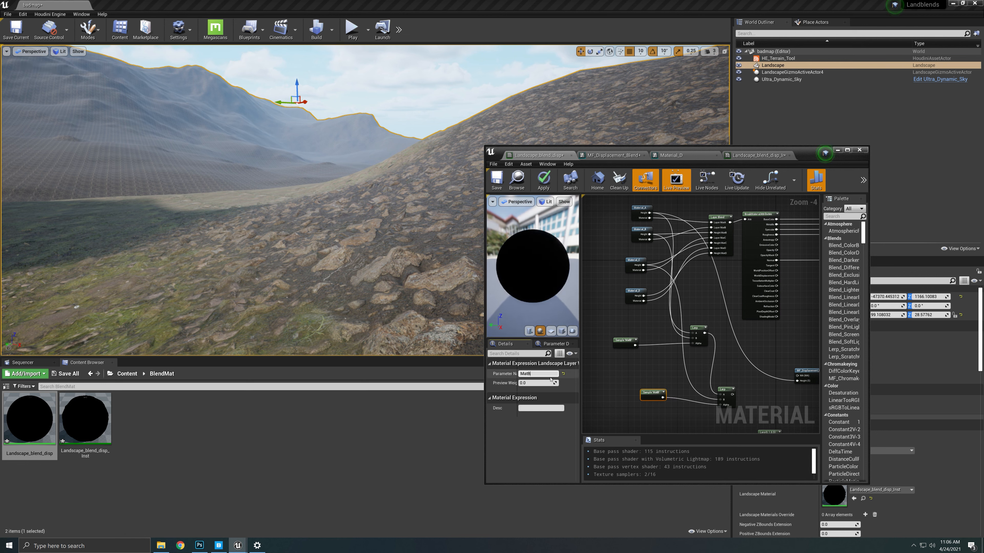
right_click_drag(716, 233, 687, 200)
left_click_drag(701, 357, 698, 335)
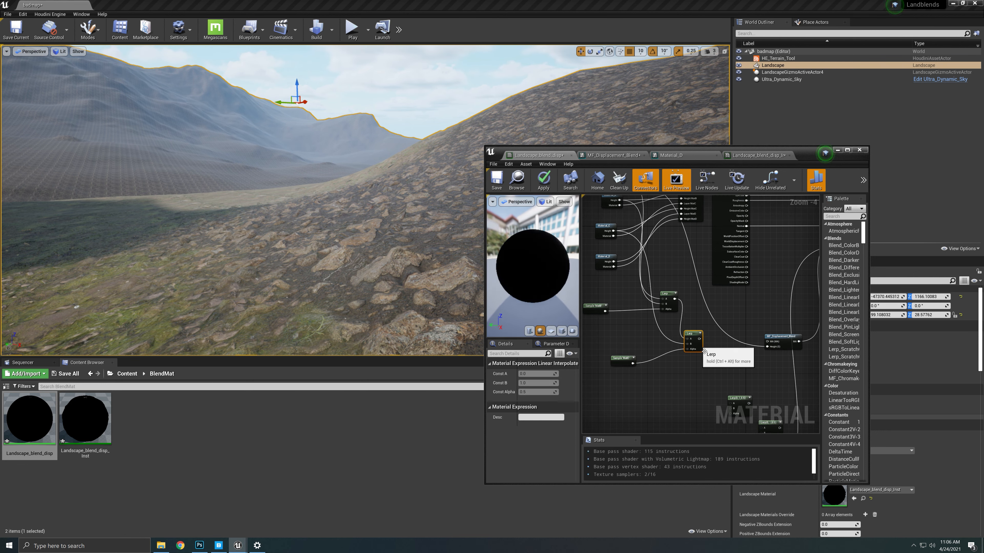
Step: Connect the second Lerp's output to the third Lerp's A input and Material_D's Height to its B input, moving the third Lerp closer
right_click_drag(704, 343, 666, 328)
left_click_drag(662, 324, 693, 389)
left_click_drag(703, 392, 696, 358)
right_click_drag(696, 357, 736, 384)
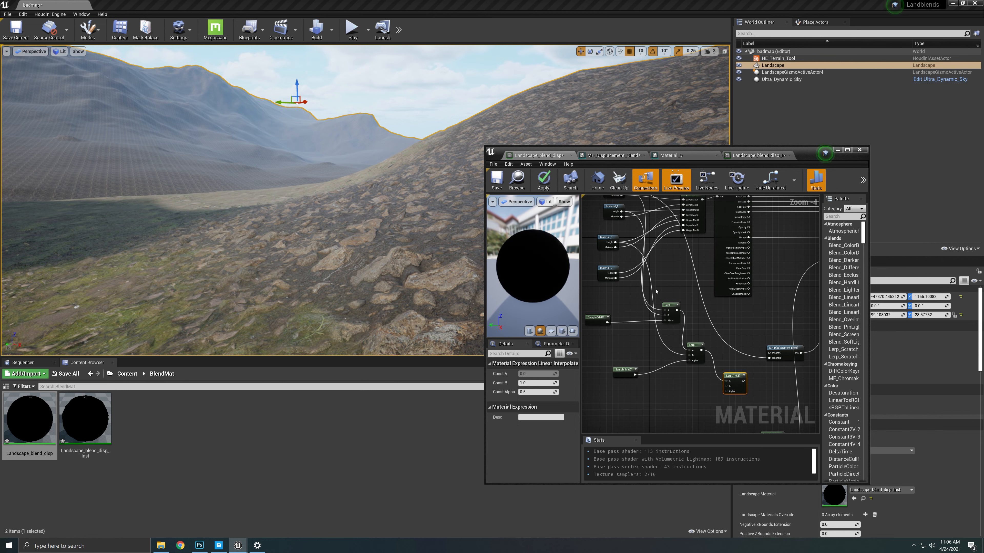
left_click_drag(616, 273, 727, 387)
Step: Duplicate the MatC sample node for the last layer and connect the copy to the third Lerp's Alpha input
right_click_drag(728, 381, 743, 349)
left_click(638, 339)
key("ctrl+c")
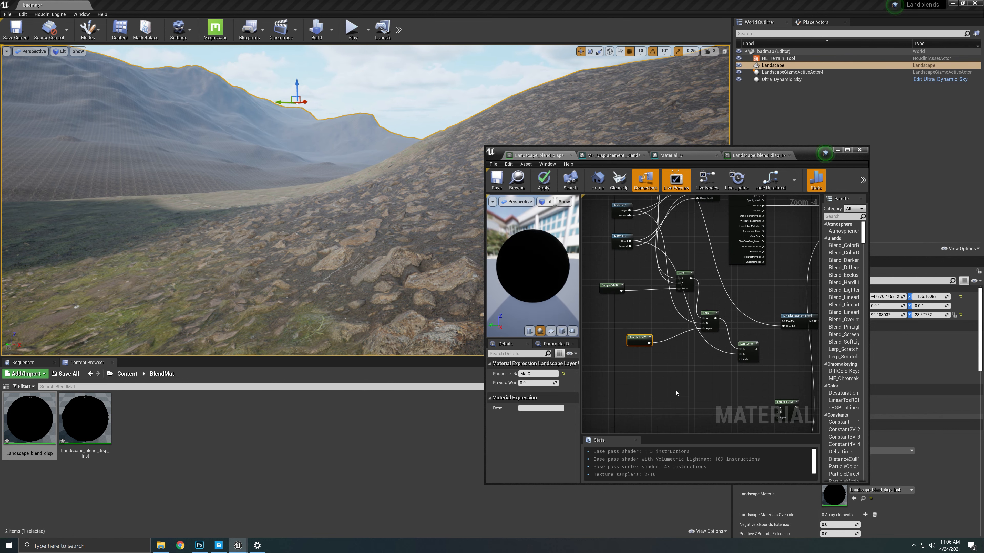
key("ctrl+v")
left_click_drag(687, 413, 742, 361)
left_click(641, 378)
left_click(715, 374)
left_click_drag(678, 371, 741, 360)
Step: Delete the unused Lerp node left over below the chain
right_click_drag(765, 390, 672, 337)
left_click_drag(674, 339, 713, 380)
key("Delete")
Step: Connect the third Lerp's output to the height input of MF_Displacement_Blend and apply the material
right_click_drag(686, 330, 733, 380)
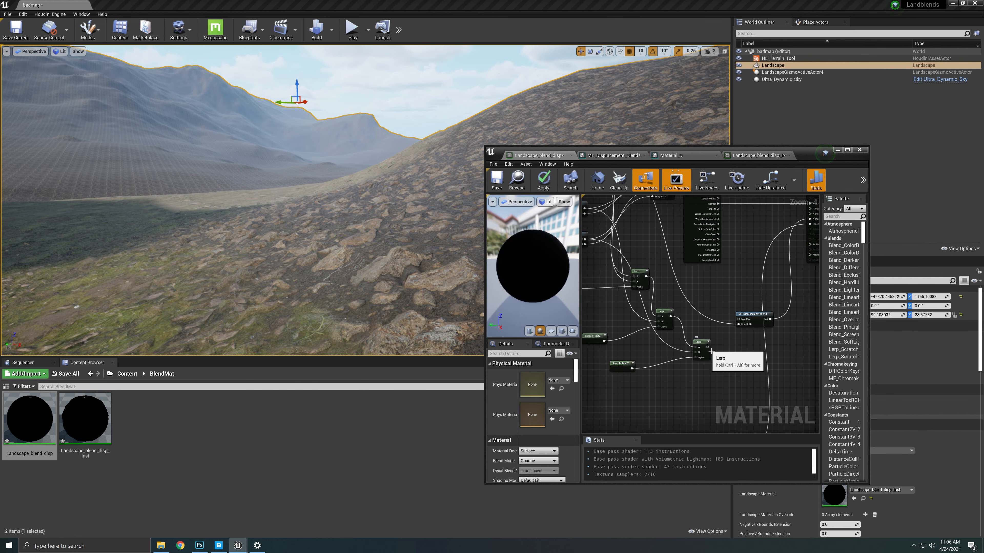
left_click_drag(708, 348, 743, 326)
right_click_drag(692, 310, 714, 351)
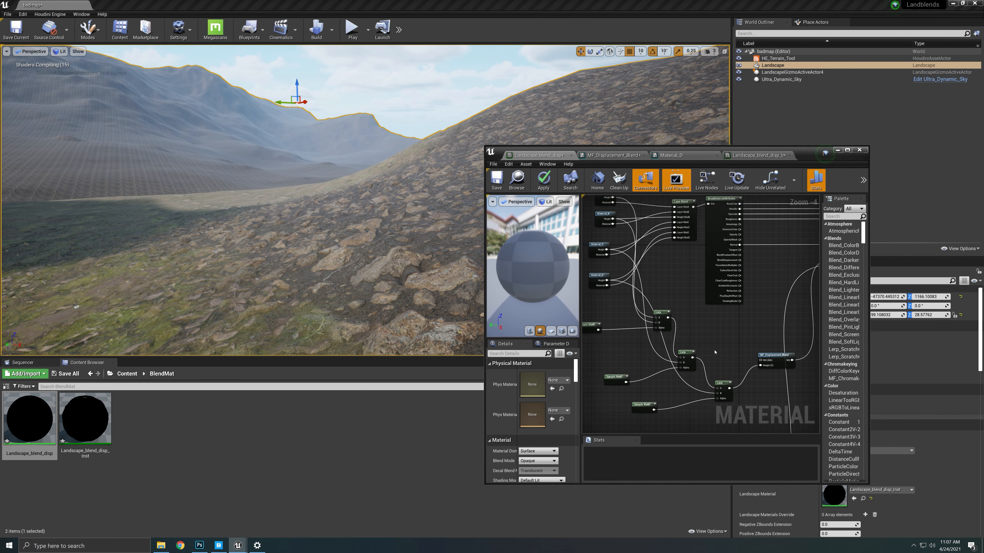
scroll(715, 352, "down", 3)
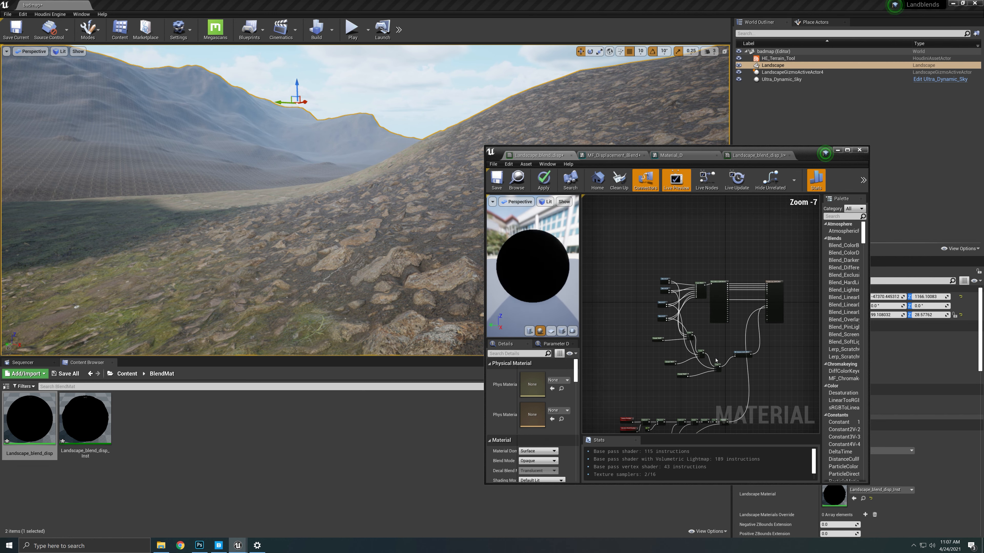
left_click(543, 180)
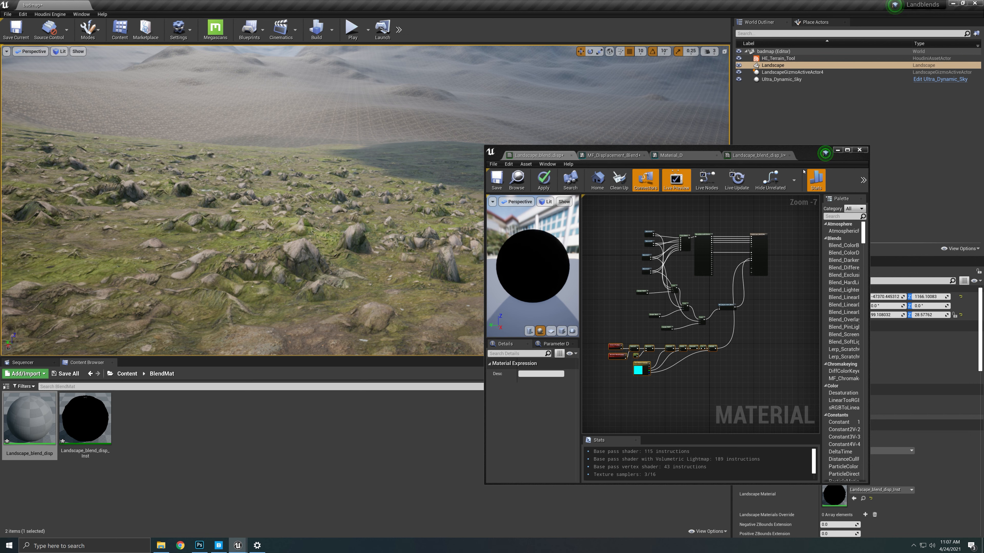
Step: Set the Displacement Amount to 20 in the Landscape_blend_disp_inst material instance
right_click_drag(271, 202, 325, 198)
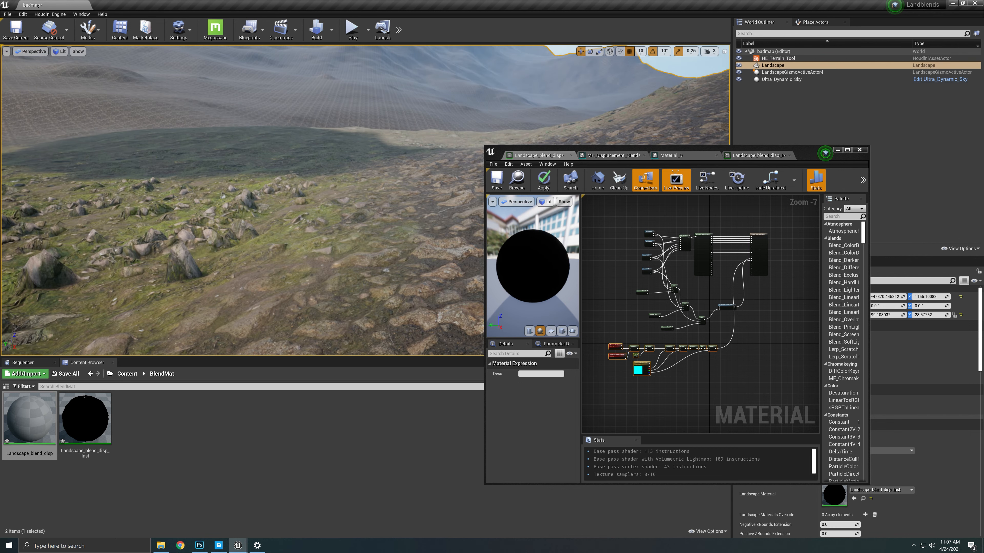
right_click_drag(321, 263, 358, 244)
key("w")
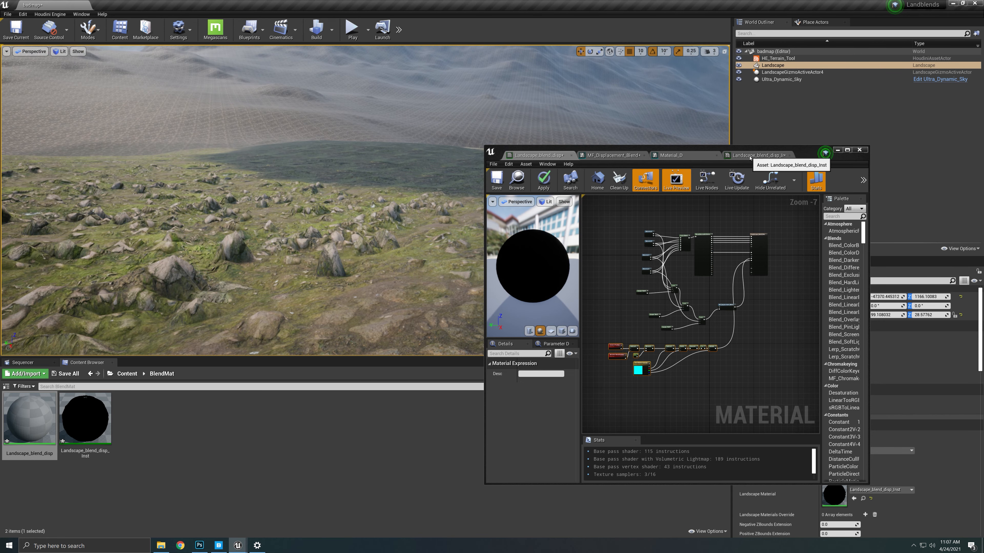
left_click(759, 155)
left_click(702, 393)
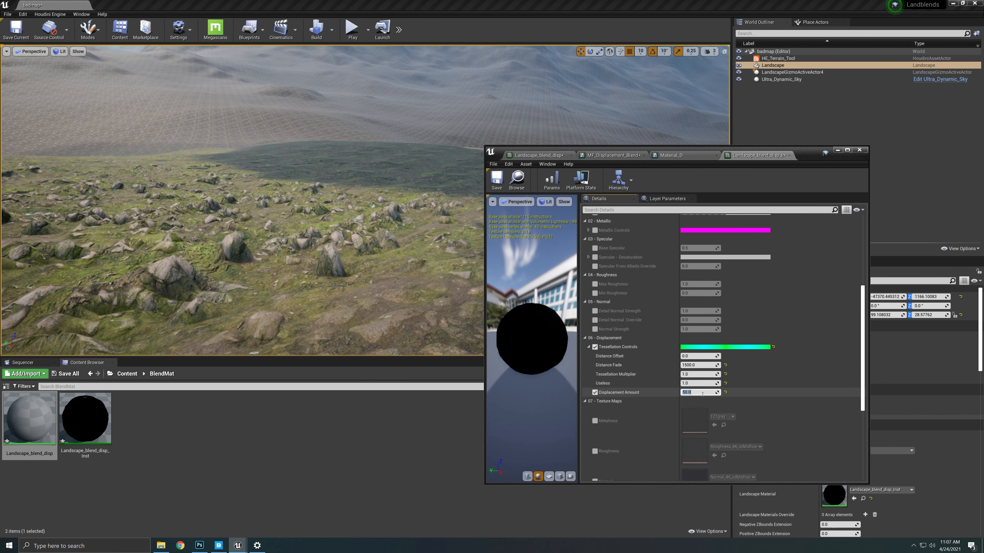
type("20")
key("Return")
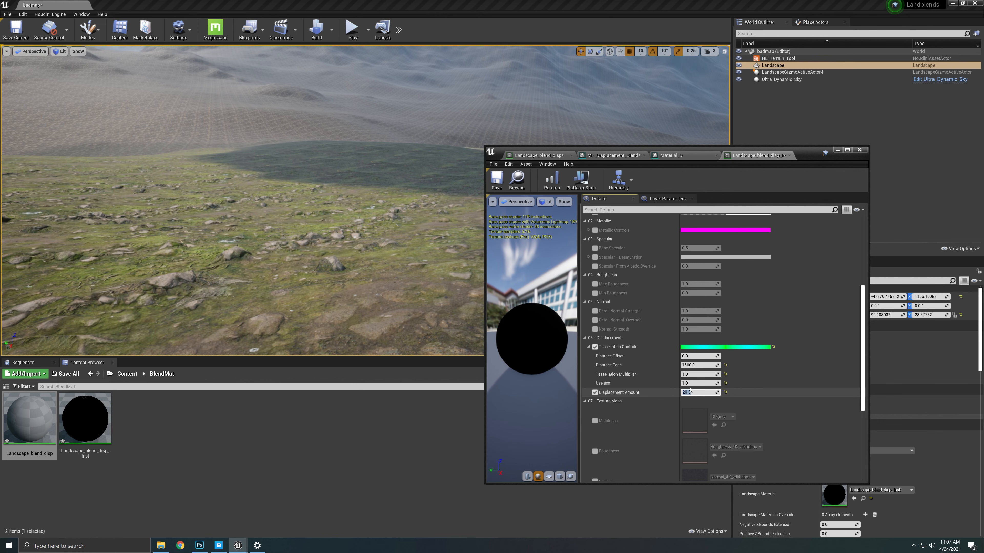
Step: Examine the displaced landscape surface up close, including the transition between the stone and grass layers
key("w")
right_click_drag(402, 246, 457, 271)
key("s")
key("w")
key("s")
key("w")
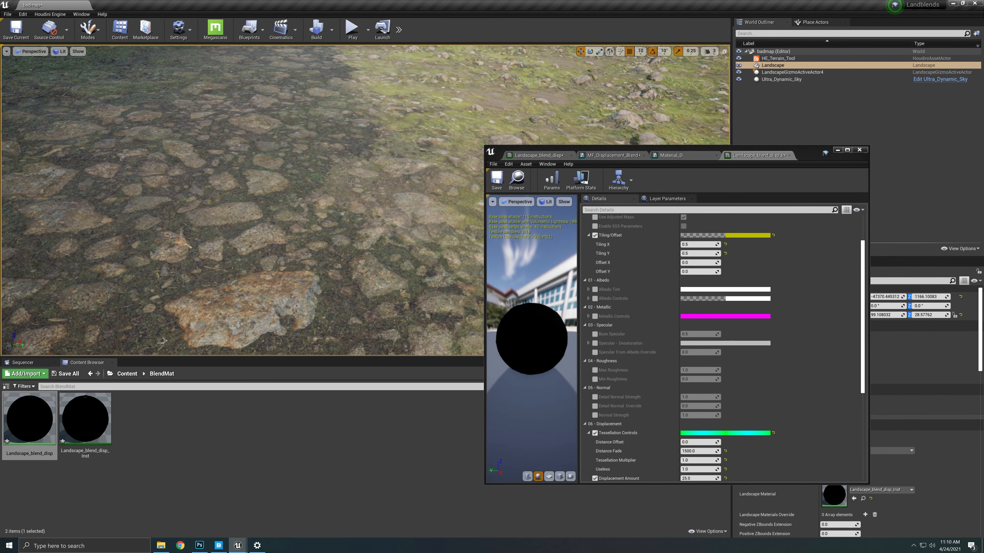